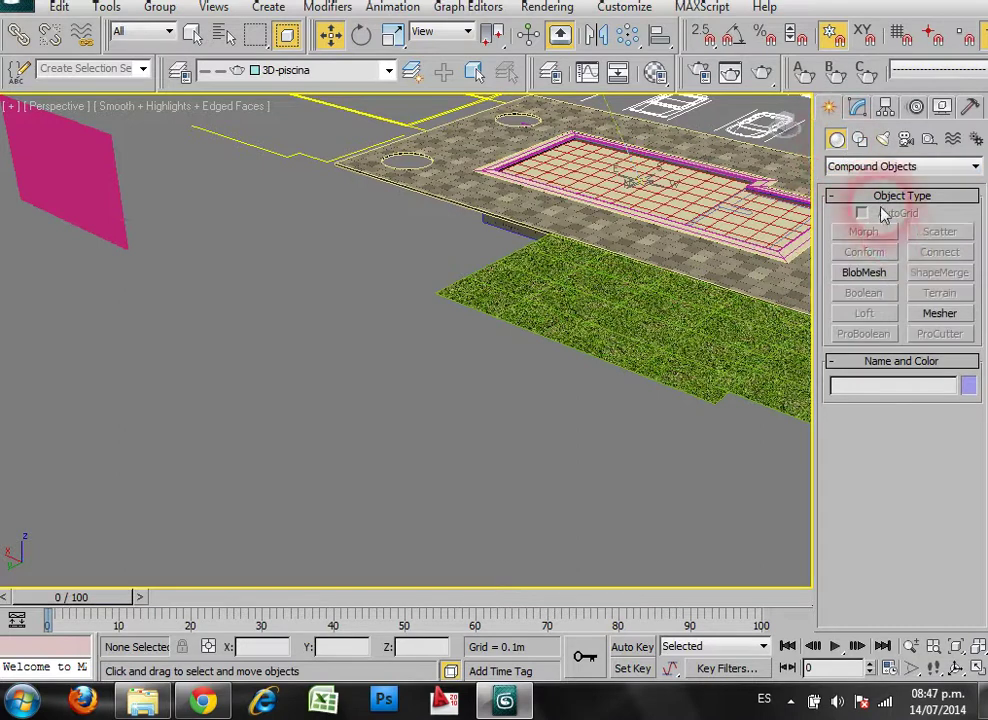
# Draw a closed L-shaped Line spline in the top view, in the empty area between the grass and the magenta panel.
pyautogui.click(855, 166)
pyautogui.click(863, 185)
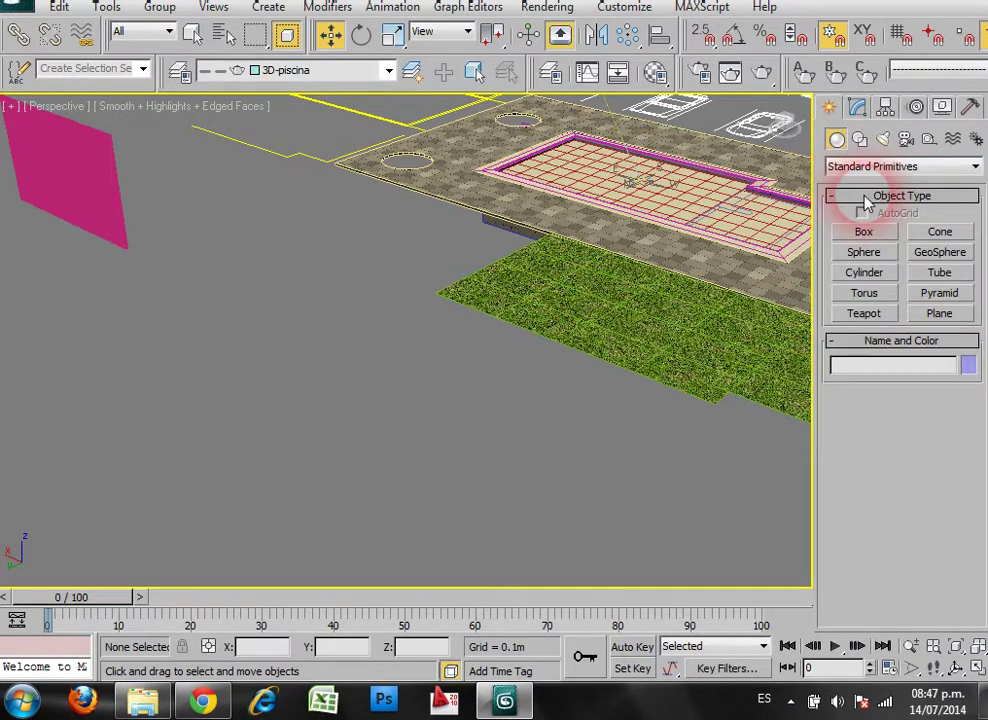
pyautogui.click(860, 139)
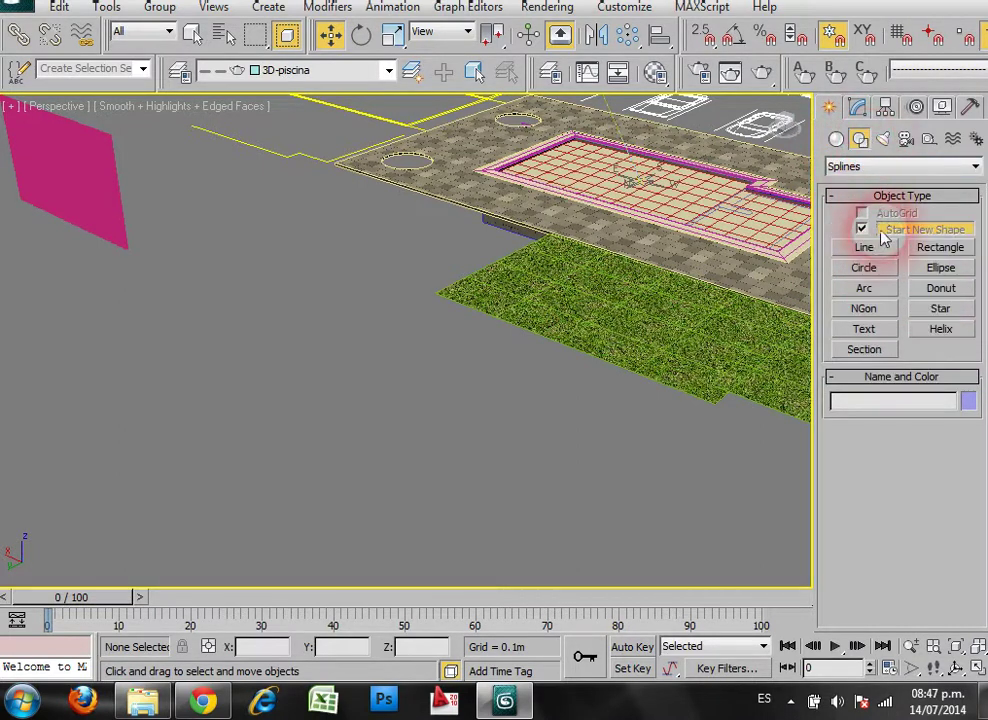
pyautogui.click(866, 248)
pyautogui.moveTo(410, 384); pyautogui.dragTo(497, 352, button='middle')
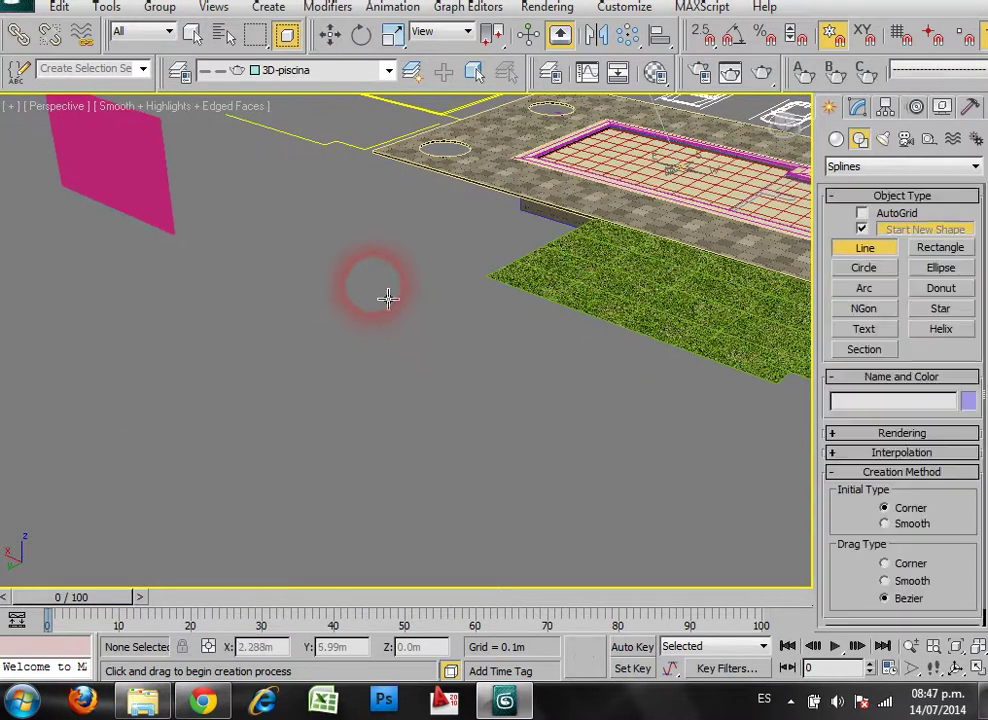
pyautogui.press('t')
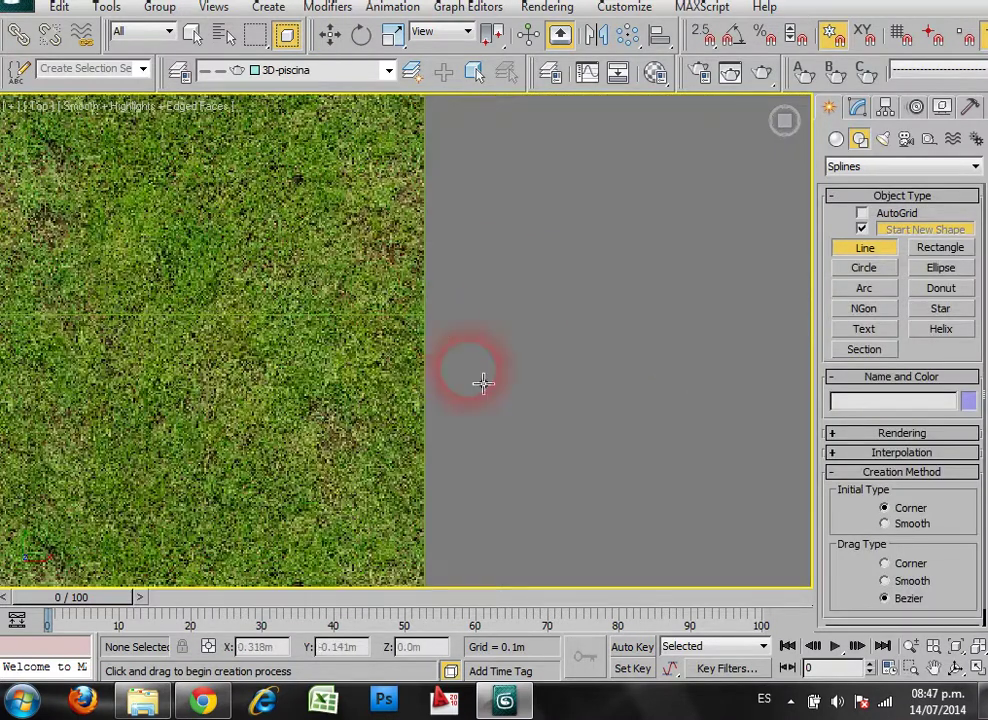
pyautogui.scroll(-8, 482, 389)
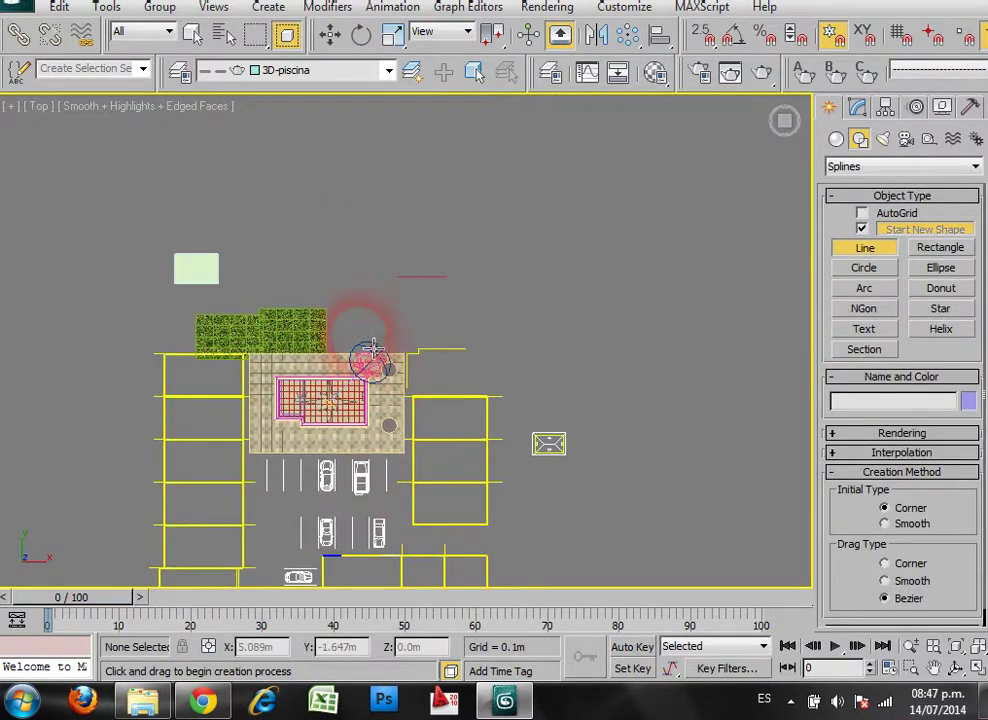
pyautogui.scroll(3, 369, 335)
pyautogui.scroll(5, 378, 333)
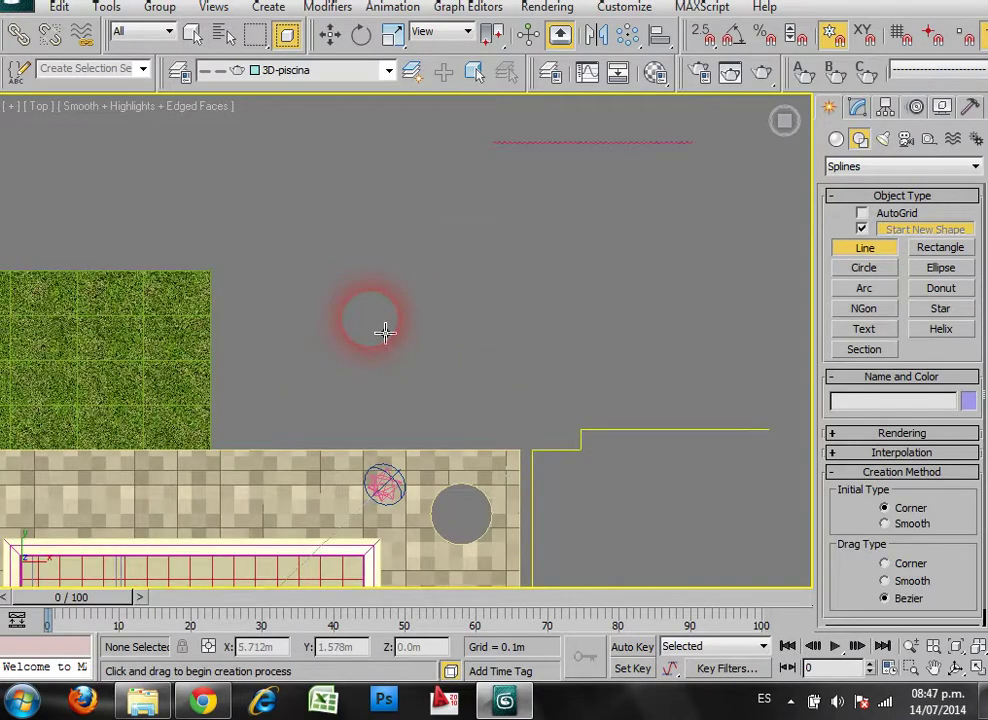
pyautogui.moveTo(338, 390)
pyautogui.mouseDown()
pyautogui.moveTo(339, 262)
pyautogui.moveTo(355, 274)
pyautogui.moveTo(631, 273)
pyautogui.moveTo(613, 404)
pyautogui.moveTo(621, 451)
pyautogui.moveTo(551, 441)
pyautogui.moveTo(566, 387)
pyautogui.mouseUp()
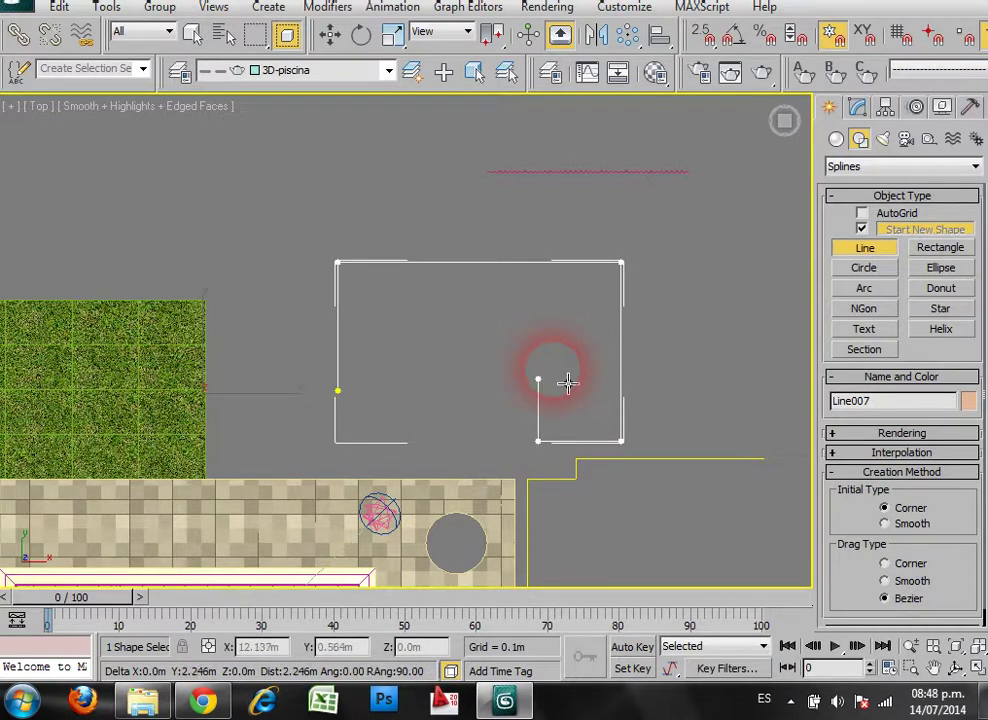
pyautogui.moveTo(567, 391); pyautogui.dragTo(371, 408)
pyautogui.click(341, 396)
pyautogui.click(580, 379)
pyautogui.rightClick(586, 232)
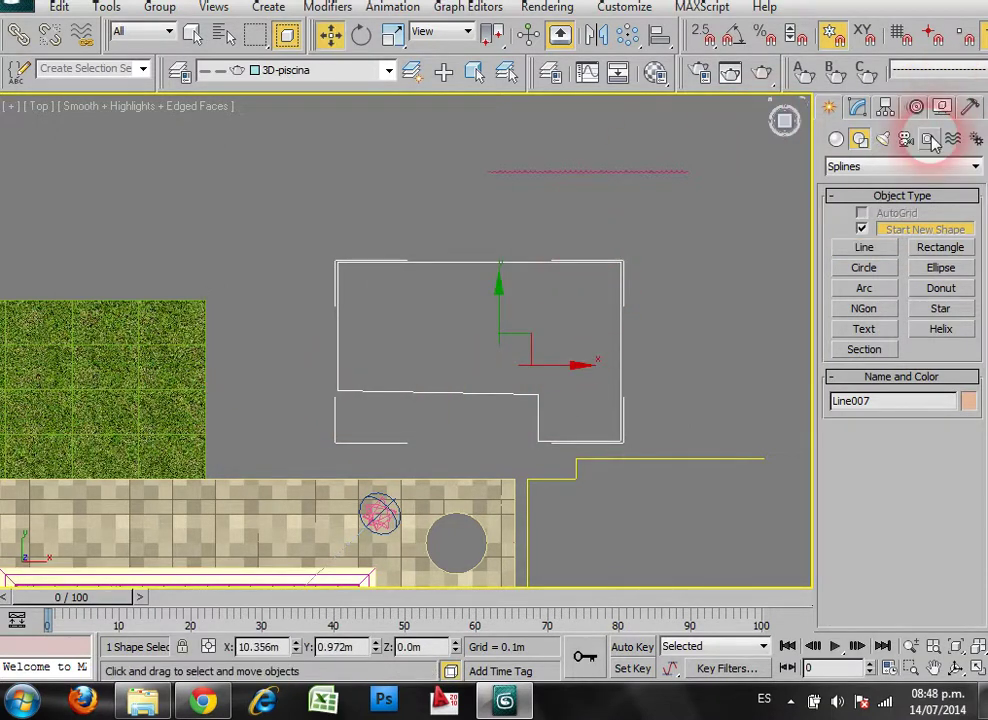
# Select the spline's start vertex at vertex level and read its absolute Y coordinate in the Move Transform Type-In.
pyautogui.click(857, 107)
pyautogui.click(833, 186)
pyautogui.click(862, 201)
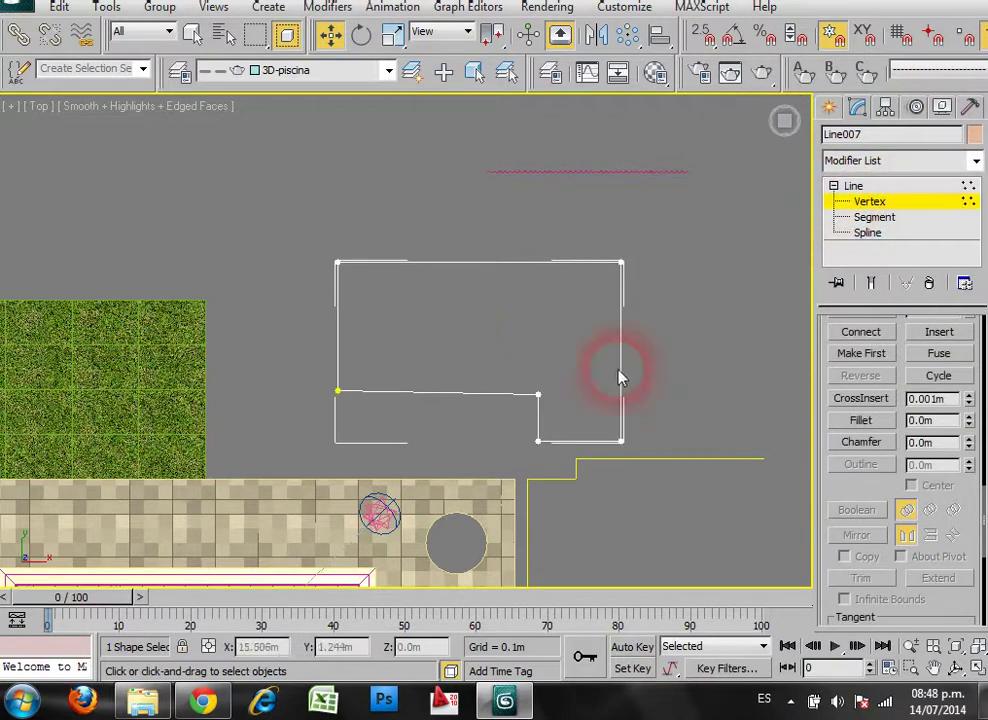
pyautogui.click(541, 400)
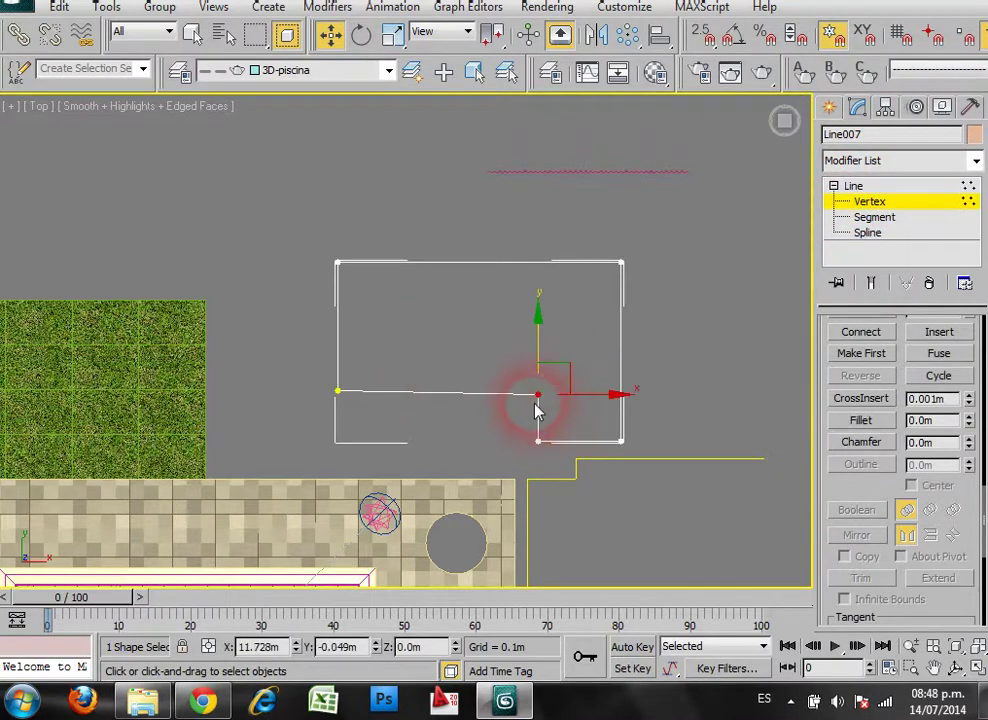
pyautogui.moveTo(280, 304); pyautogui.dragTo(380, 410)
pyautogui.rightClick(331, 35)
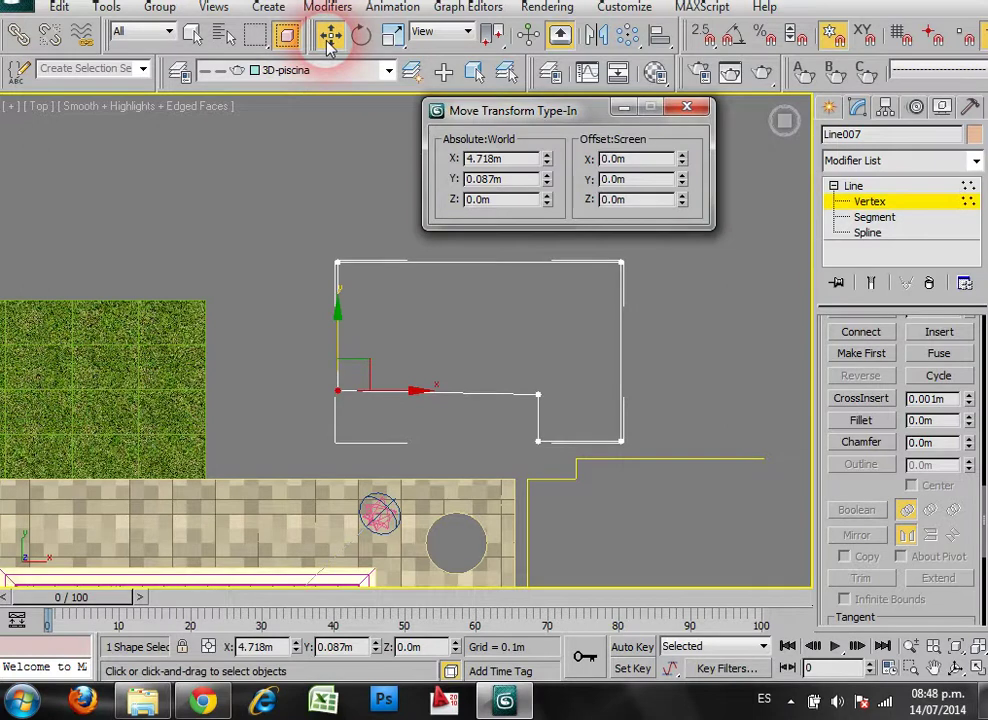
pyautogui.doubleClick(519, 190)
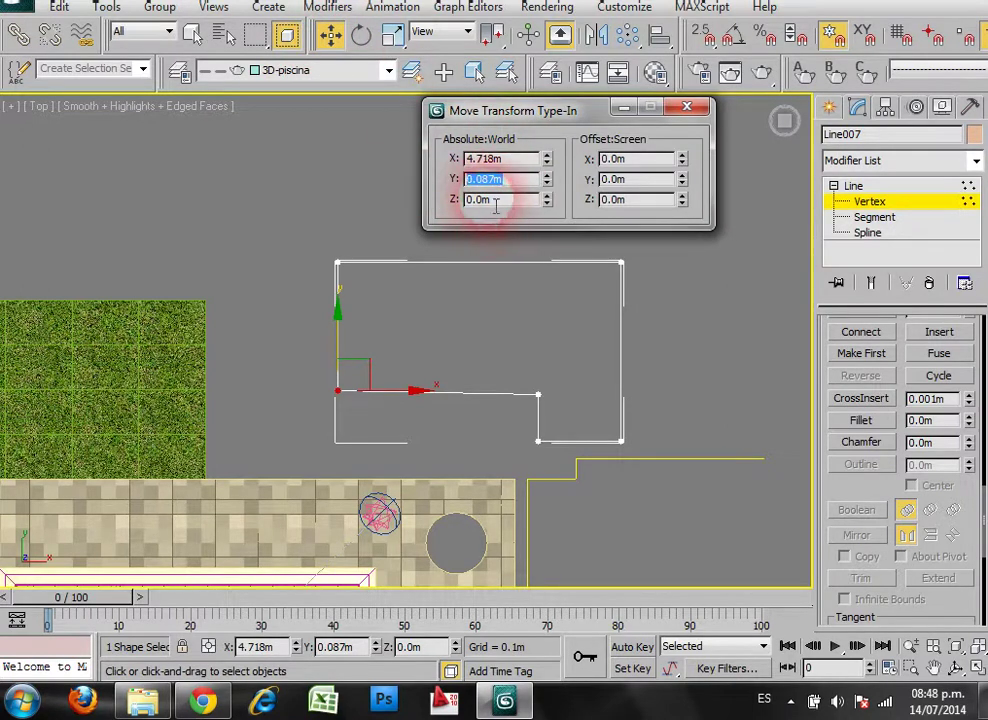
pyautogui.moveTo(489, 180); pyautogui.dragTo(519, 190)
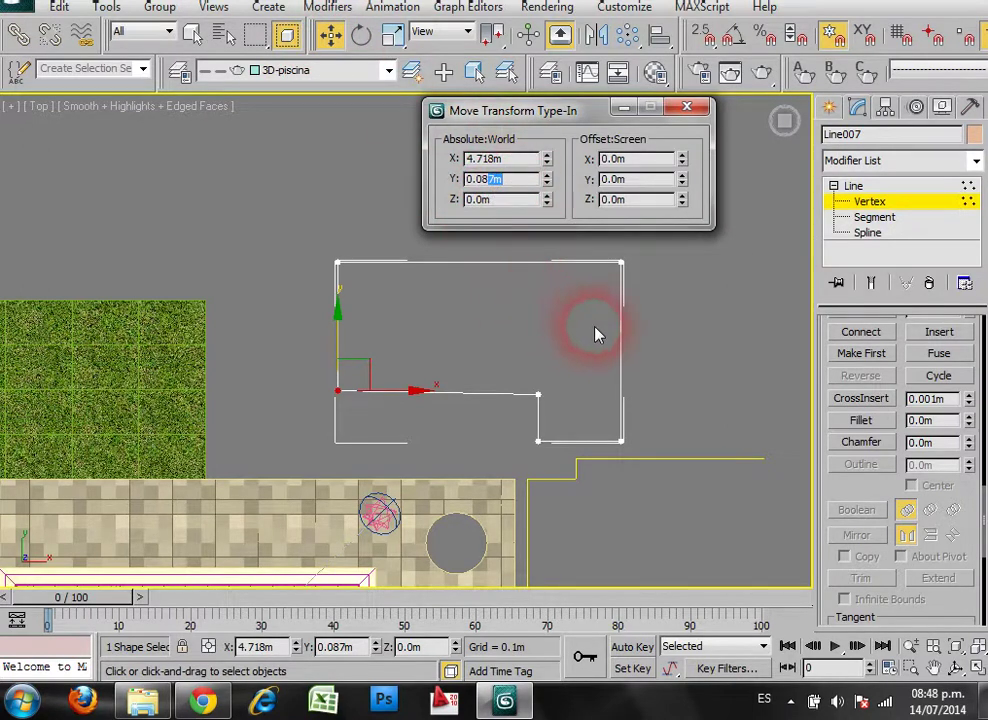
# Set the inner corner vertex's absolute Y to 0.087 m to level the edge, and finish vertex editing.
pyautogui.moveTo(600, 362); pyautogui.dragTo(523, 403)
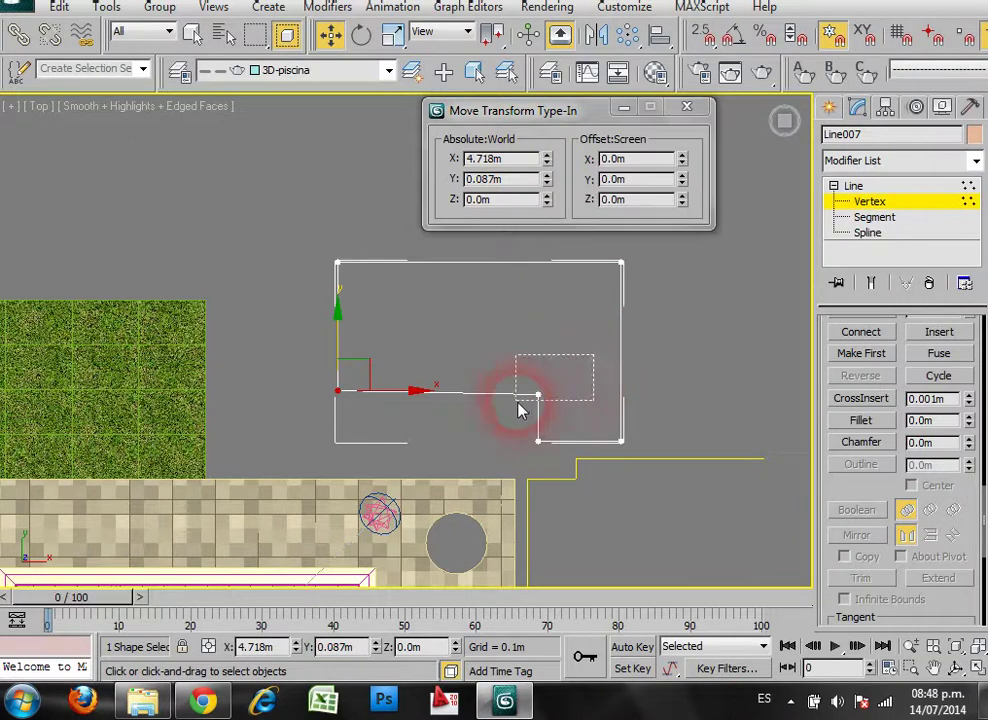
pyautogui.doubleClick(470, 179)
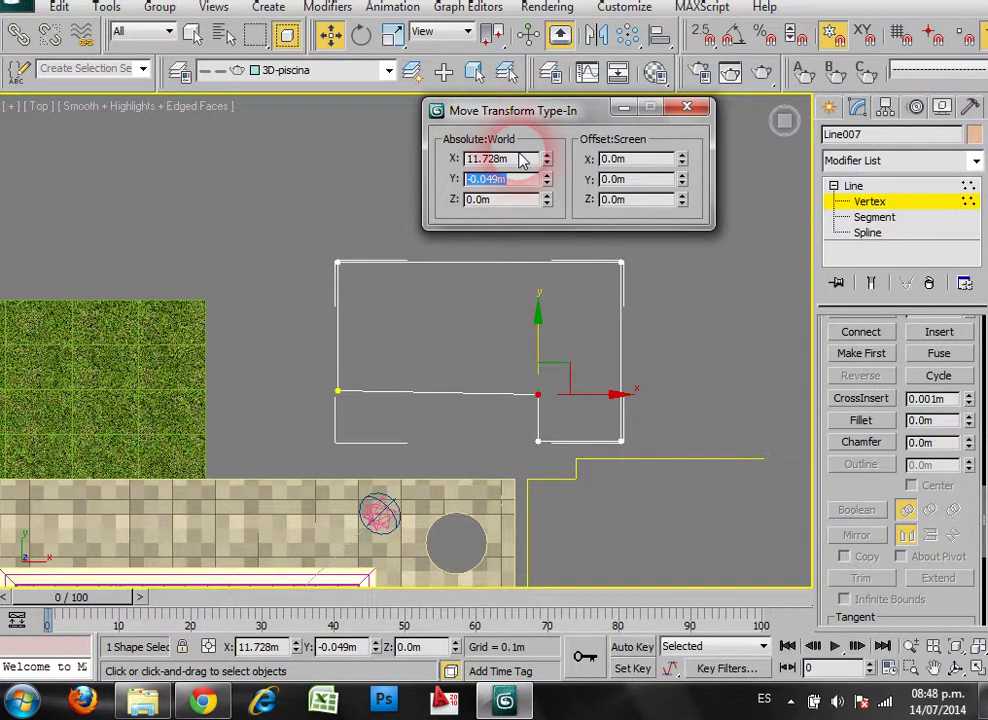
pyautogui.write('0.087')
pyautogui.press('Return')
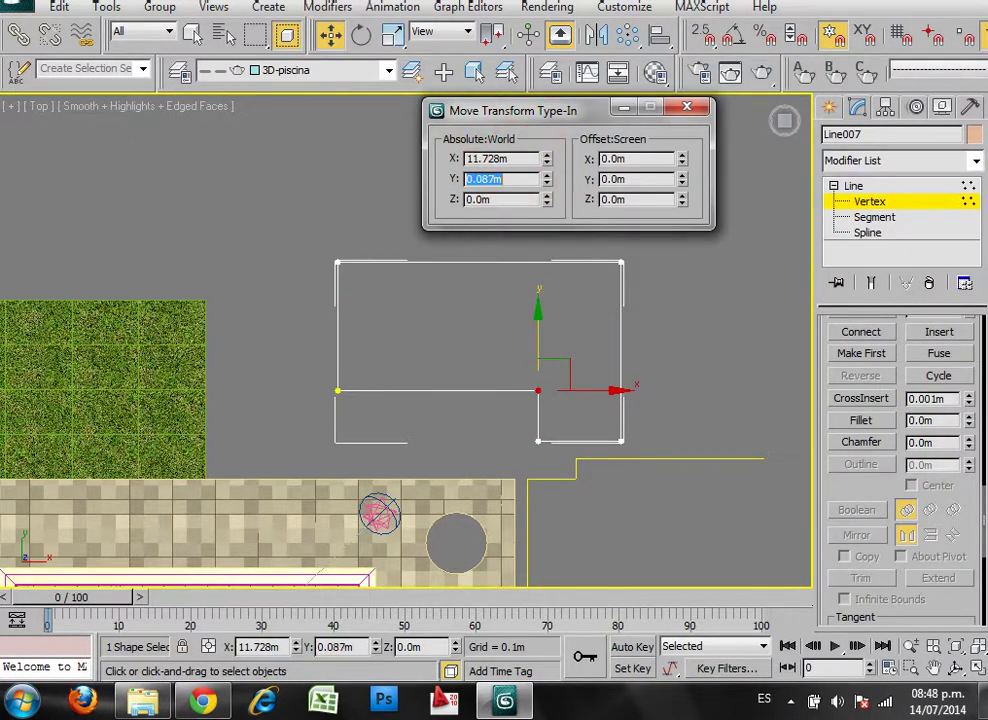
pyautogui.click(686, 106)
pyautogui.click(836, 185)
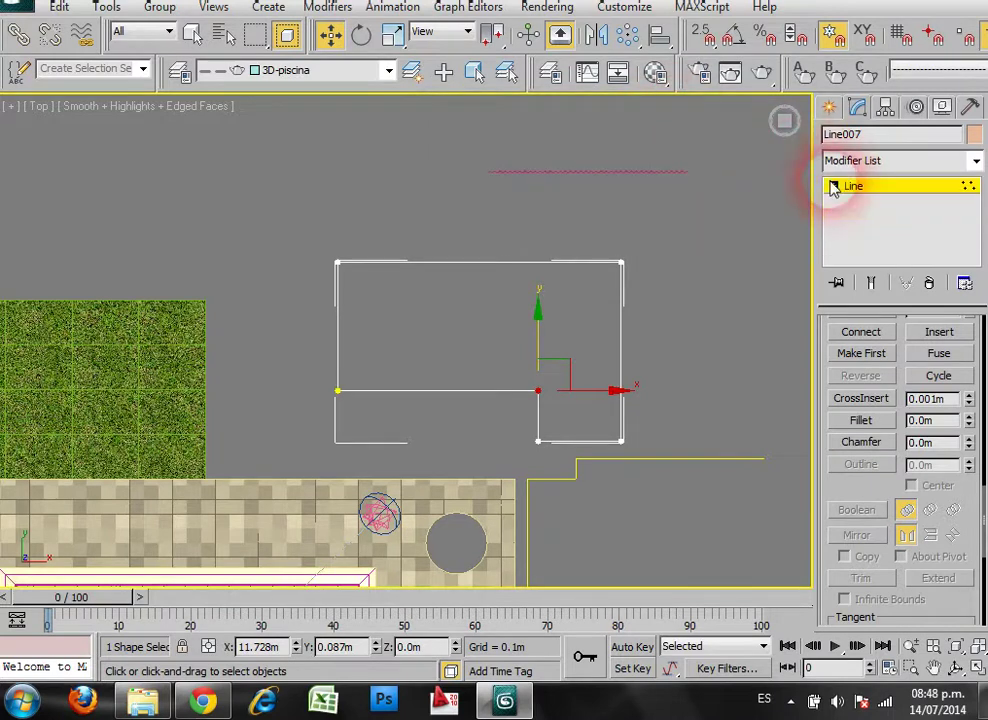
pyautogui.click(828, 107)
pyautogui.click(699, 273)
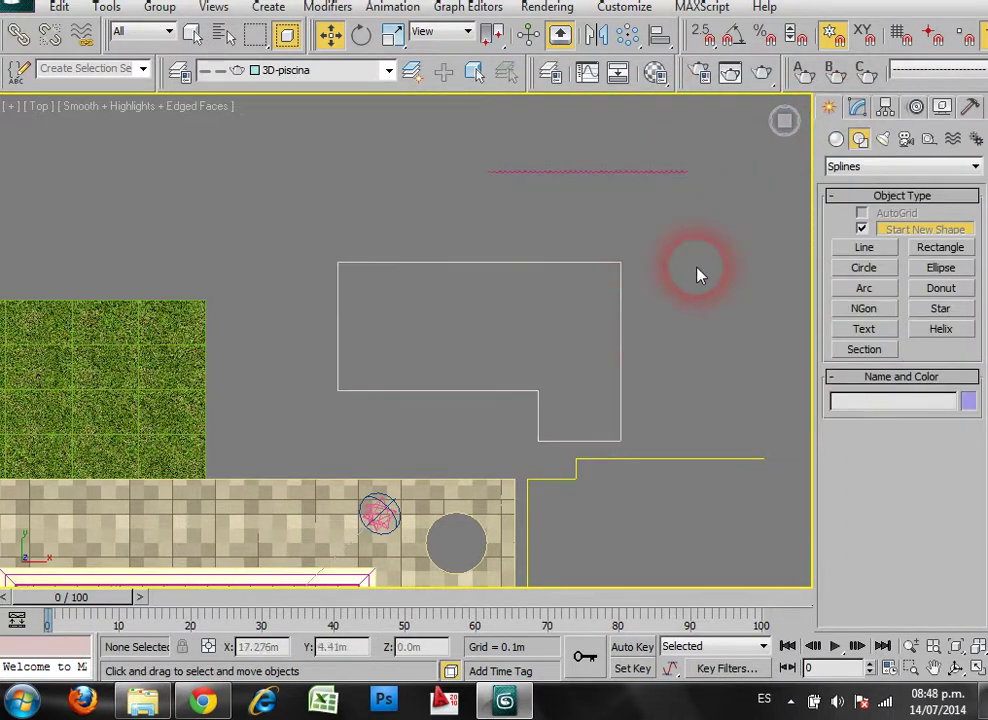
# Extrude the L-shaped outline by 0.35 m to form a solid slab.
pyautogui.click(621, 326)
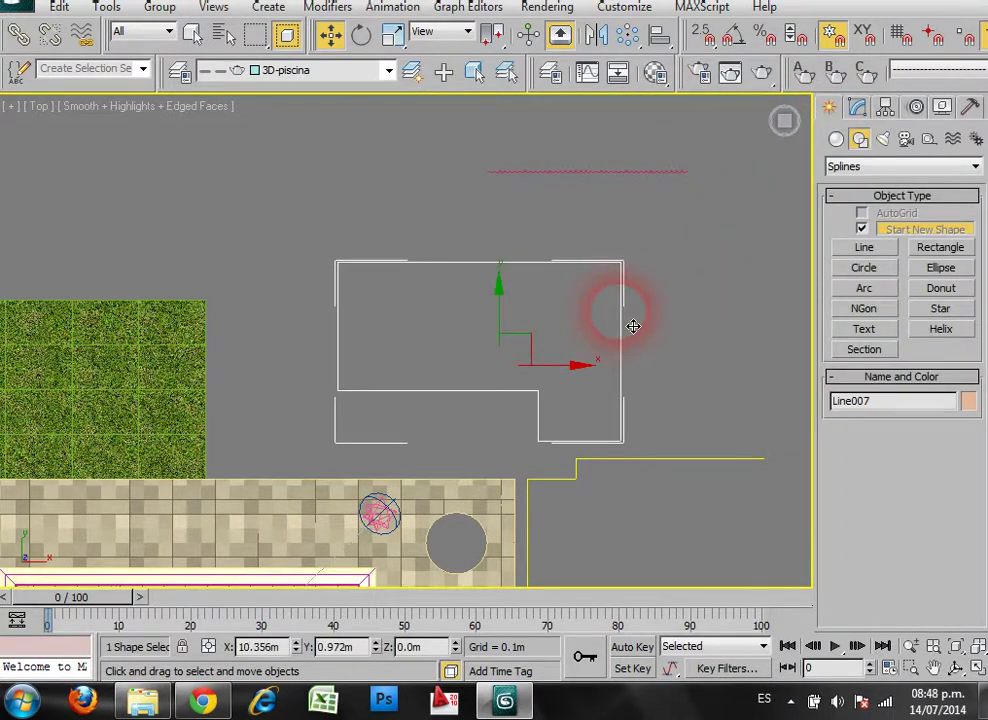
pyautogui.press('p')
pyautogui.keyDown('alt'); pyautogui.moveTo(578, 413); pyautogui.dragTo(446, 281, button='middle'); pyautogui.keyUp('alt')
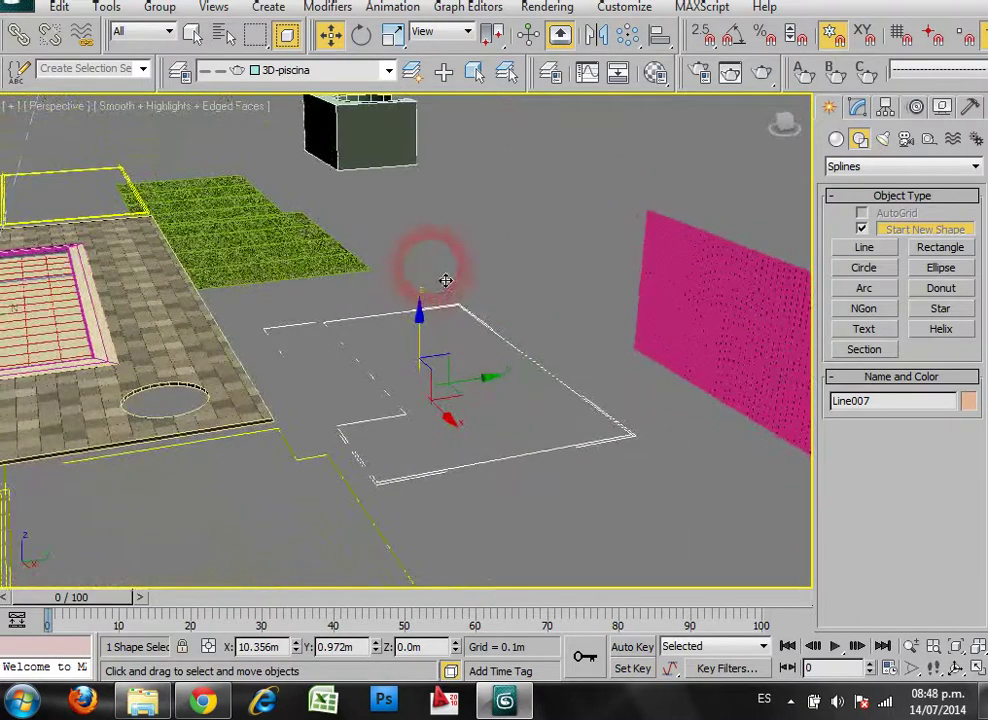
pyautogui.scroll(4, 467, 324)
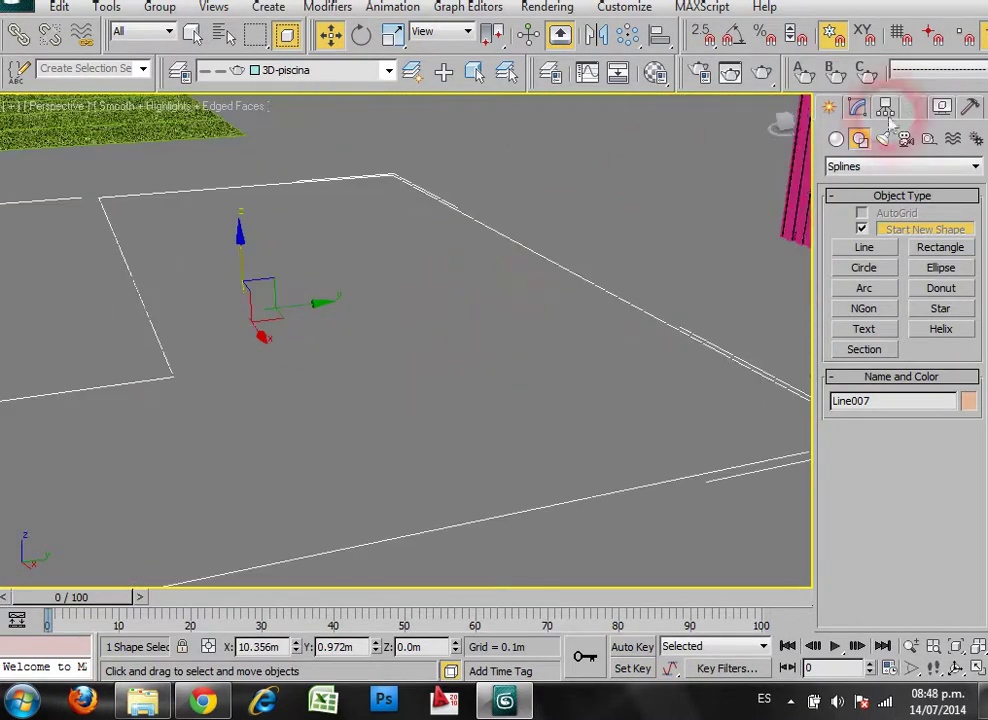
pyautogui.click(872, 112)
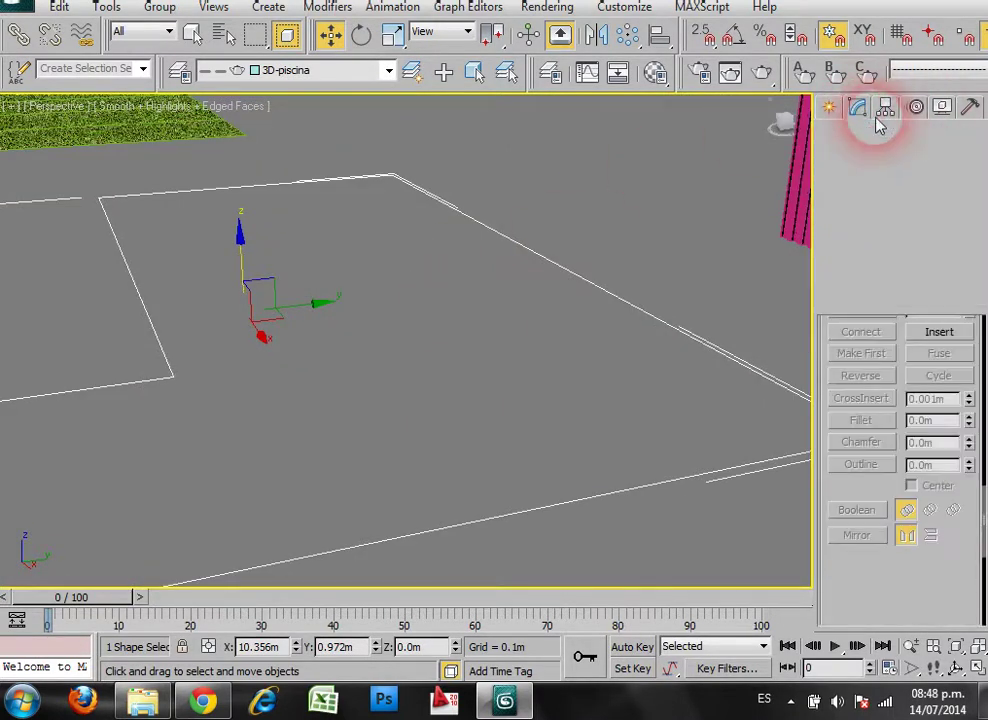
pyautogui.click(973, 162)
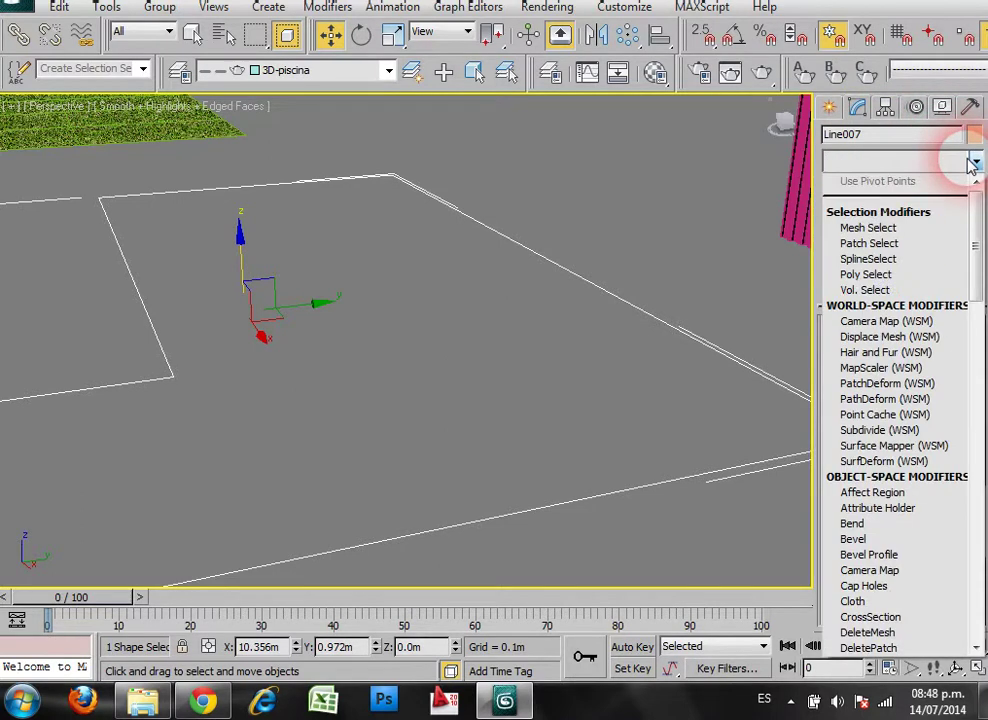
pyautogui.press('e')
pyautogui.click(895, 260)
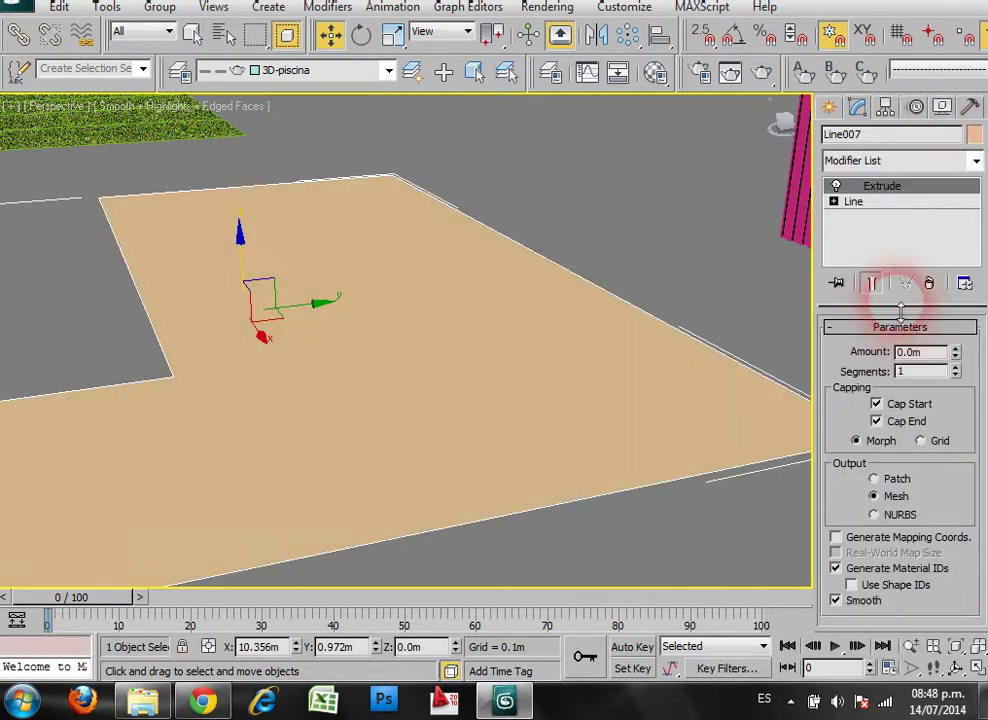
pyautogui.click(934, 354)
pyautogui.write('.35')
pyautogui.press('Return')
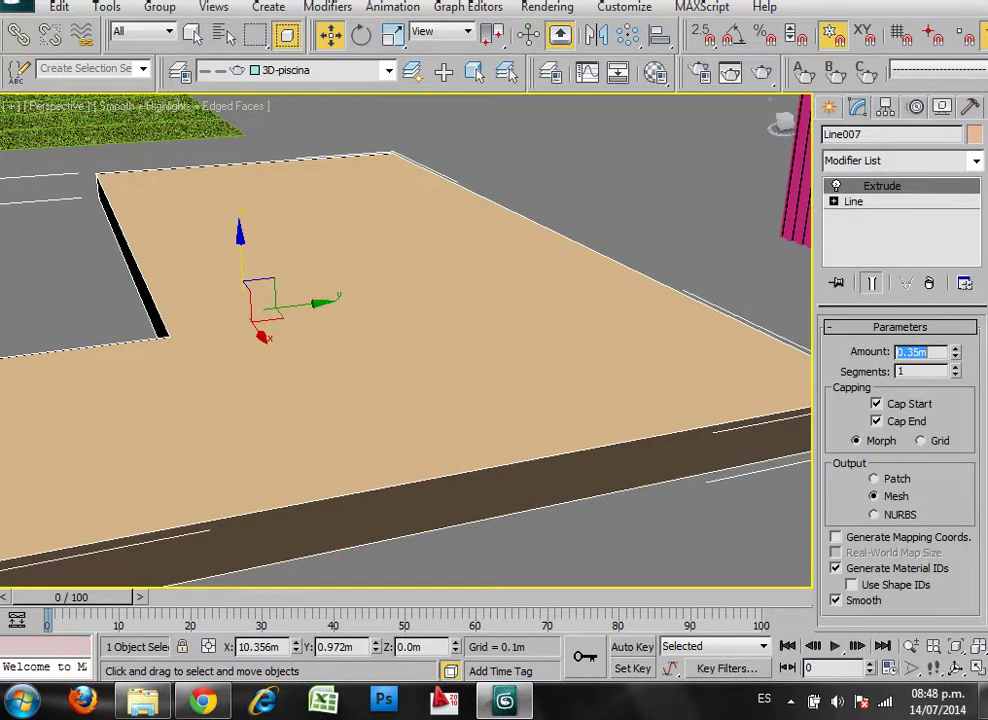
# Apply an Edit Poly modifier to the extruded L-shaped slab.
pyautogui.click(606, 187)
pyautogui.keyDown('alt'); pyautogui.moveTo(567, 412); pyautogui.dragTo(570, 323, button='middle'); pyautogui.keyUp('alt')
pyautogui.keyDown('alt'); pyautogui.moveTo(396, 381); pyautogui.dragTo(501, 308, button='middle'); pyautogui.keyUp('alt')
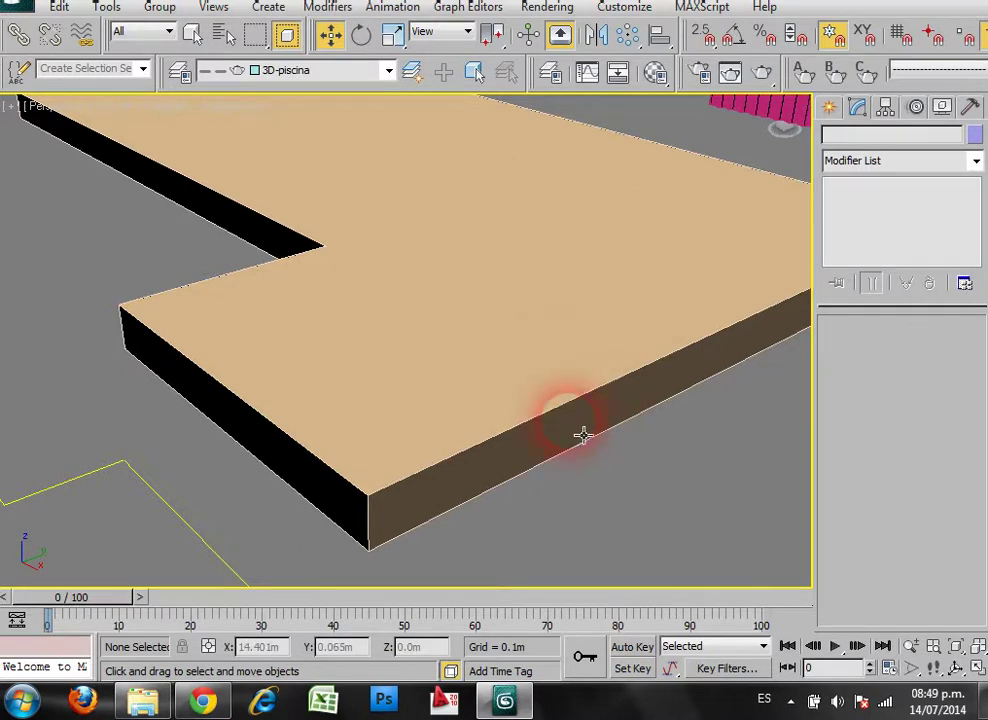
pyautogui.keyDown('alt'); pyautogui.moveTo(583, 436); pyautogui.dragTo(516, 365, button='middle'); pyautogui.keyUp('alt')
pyautogui.scroll(-5, 526, 348)
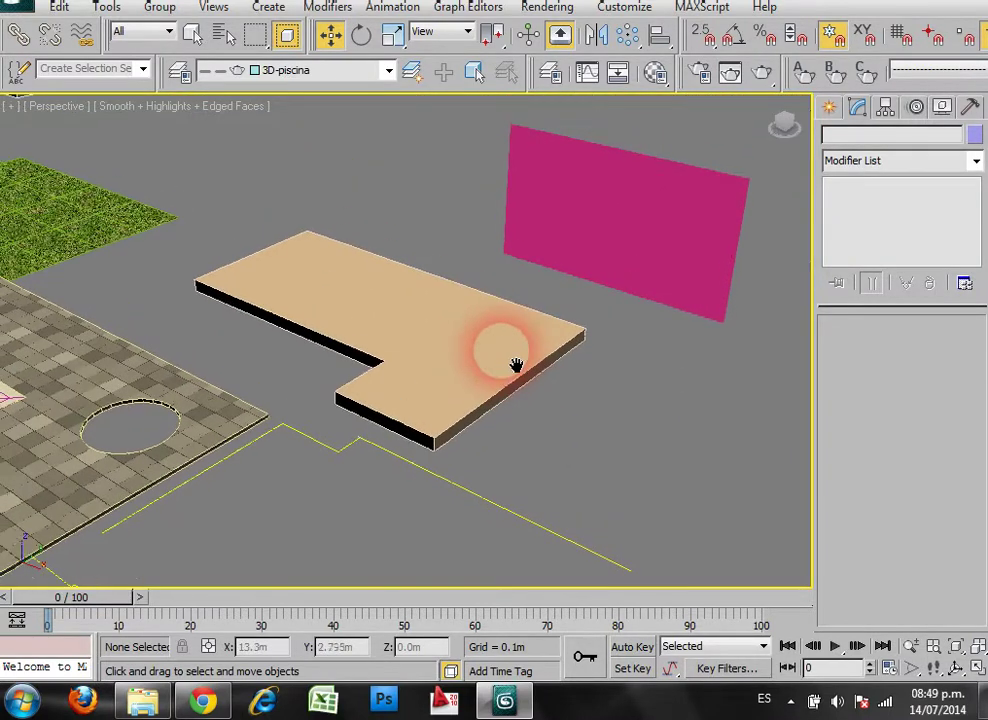
pyautogui.click(514, 364)
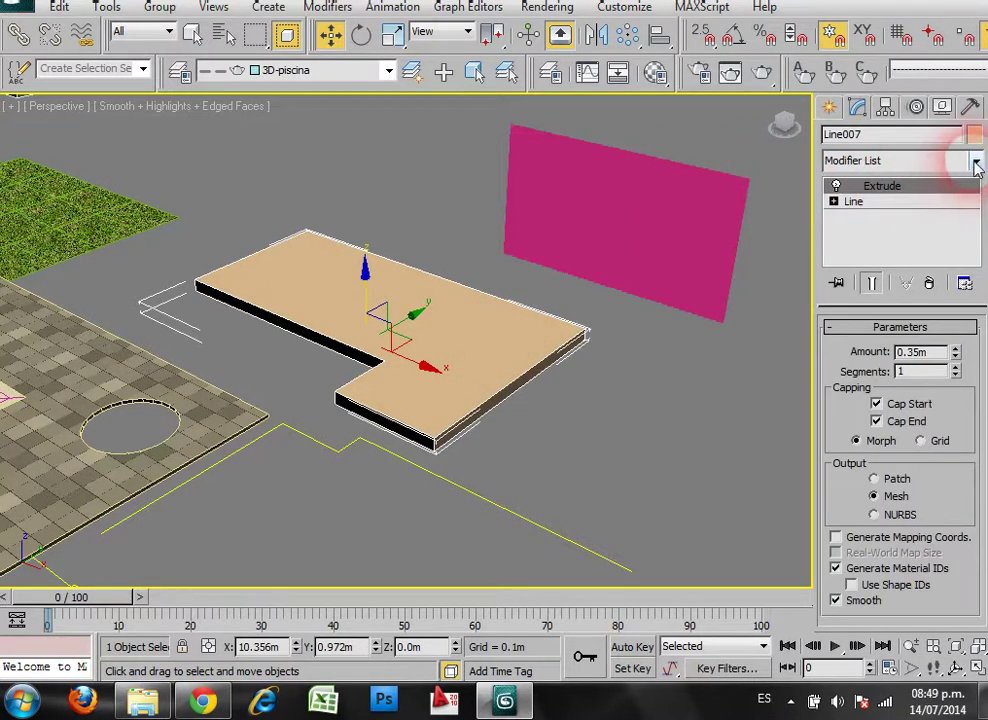
pyautogui.click(976, 163)
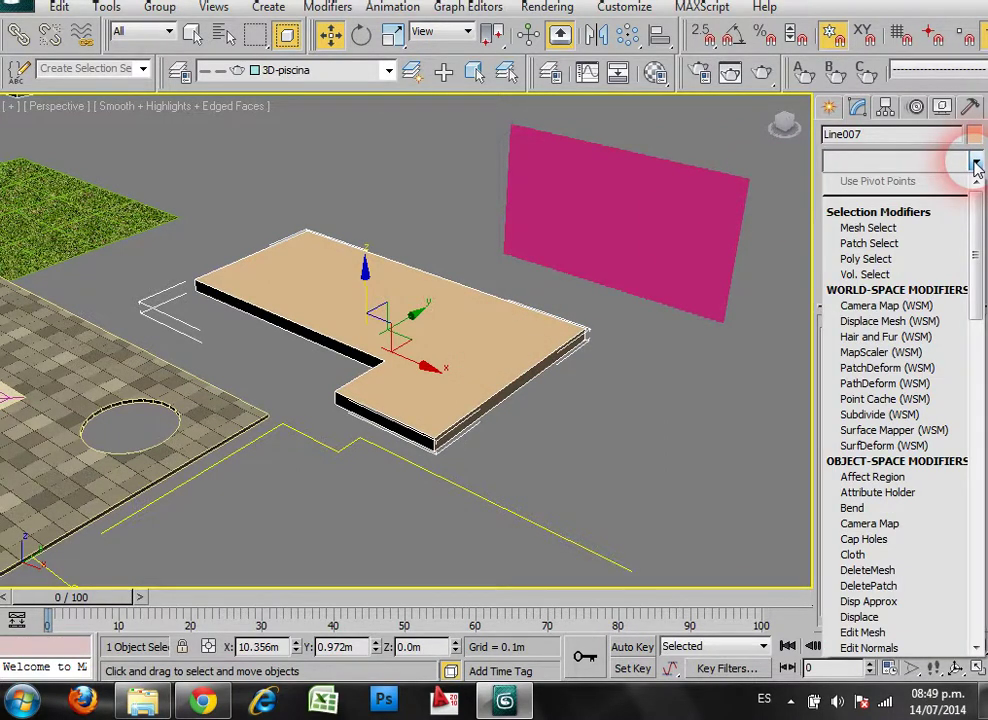
pyautogui.press('e')
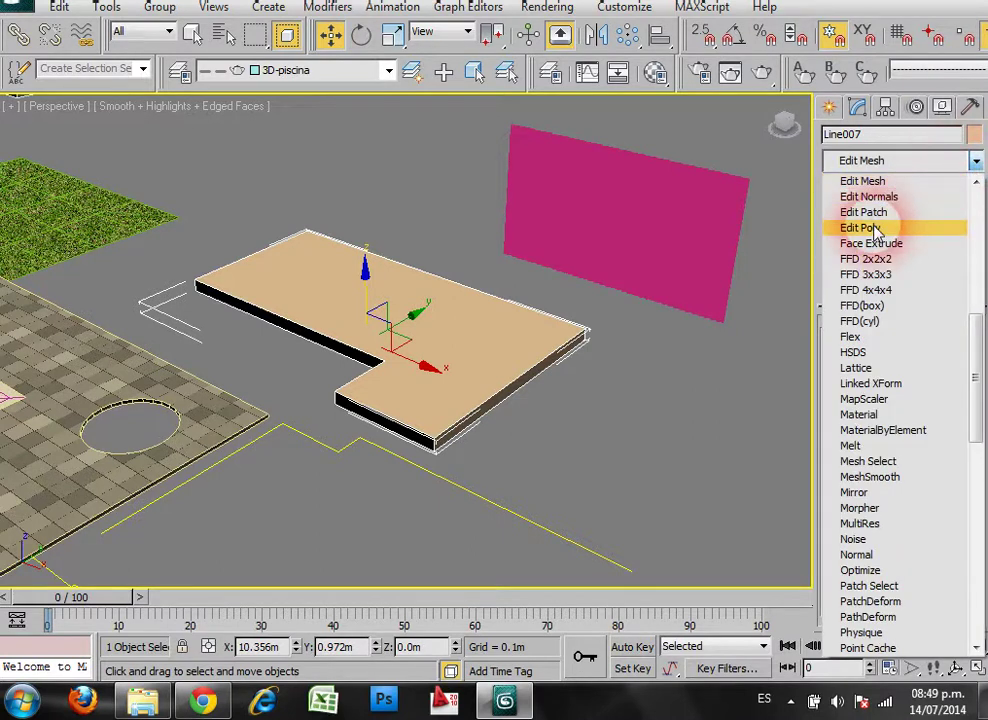
pyautogui.press('Escape')
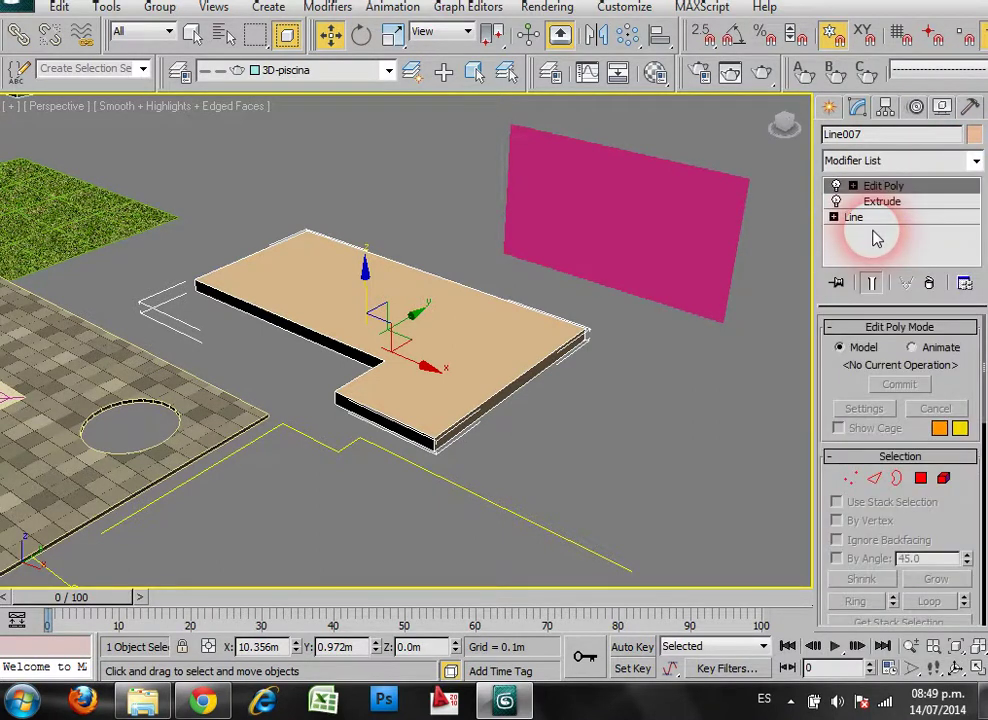
# Select the slab's top face at polygon level, and the upper front corner at vertex level.
pyautogui.click(921, 479)
pyautogui.click(686, 437)
pyautogui.click(541, 370)
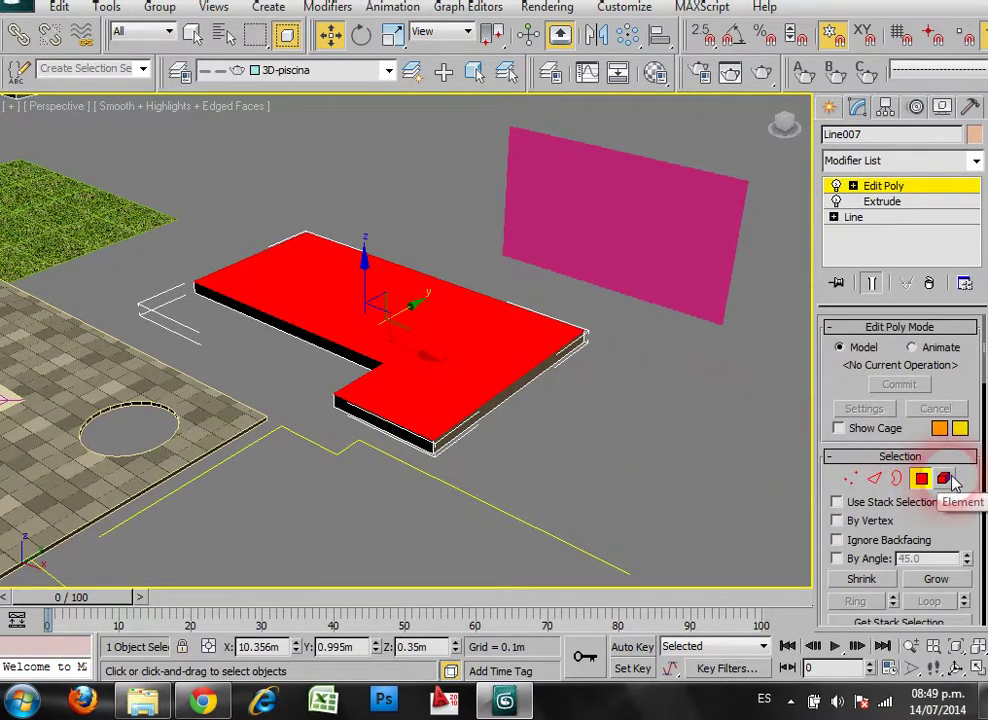
pyautogui.click(849, 480)
pyautogui.click(428, 445)
pyautogui.click(445, 450)
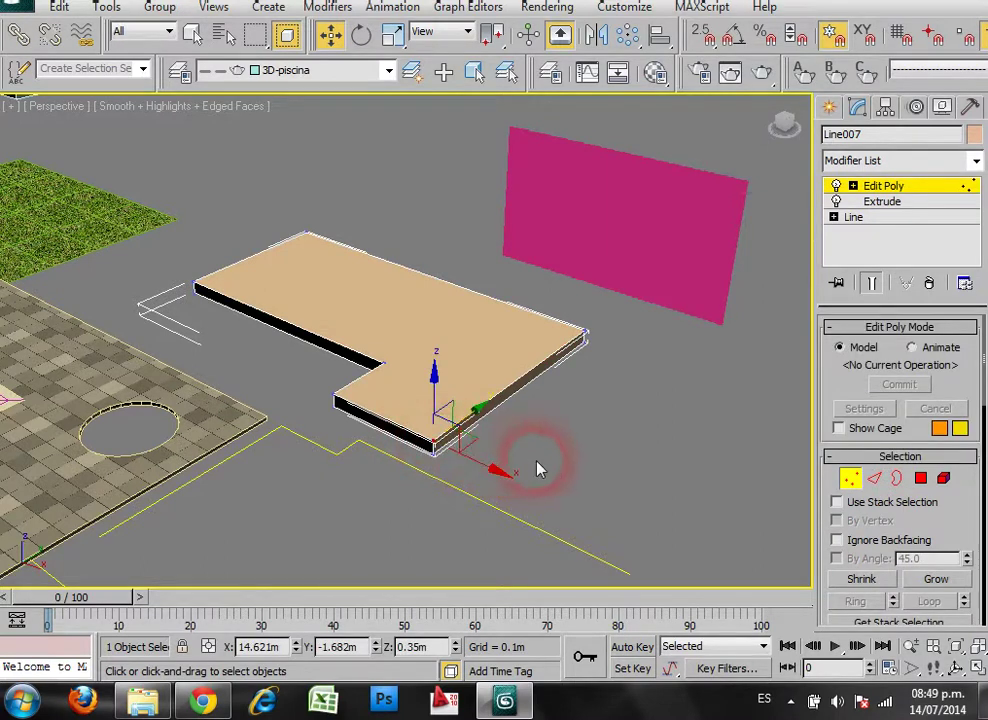
pyautogui.moveTo(565, 445); pyautogui.dragTo(586, 443, button='middle')
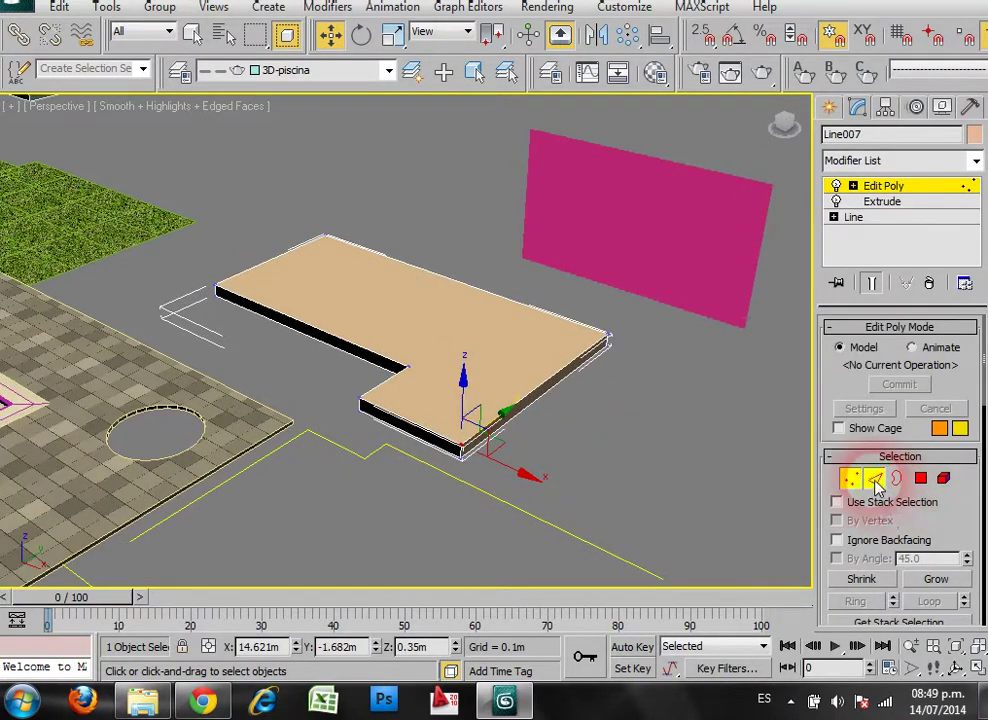
# Select the slab's upper side edge at edge level and the whole slab at element level, and clear the selection.
pyautogui.click(874, 478)
pyautogui.click(551, 395)
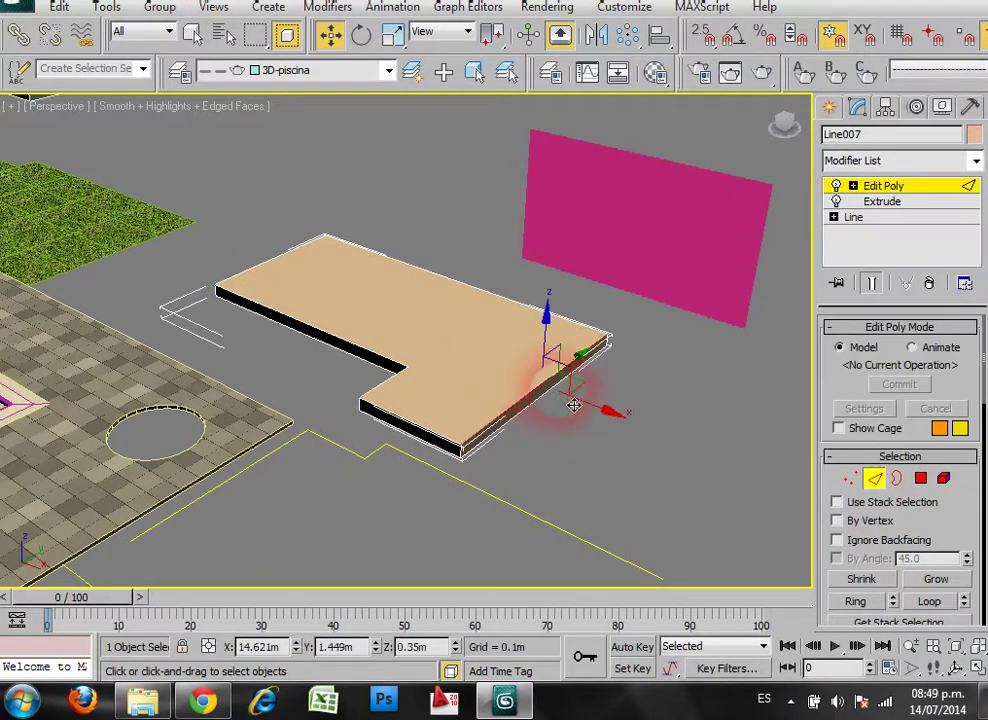
pyautogui.click(942, 480)
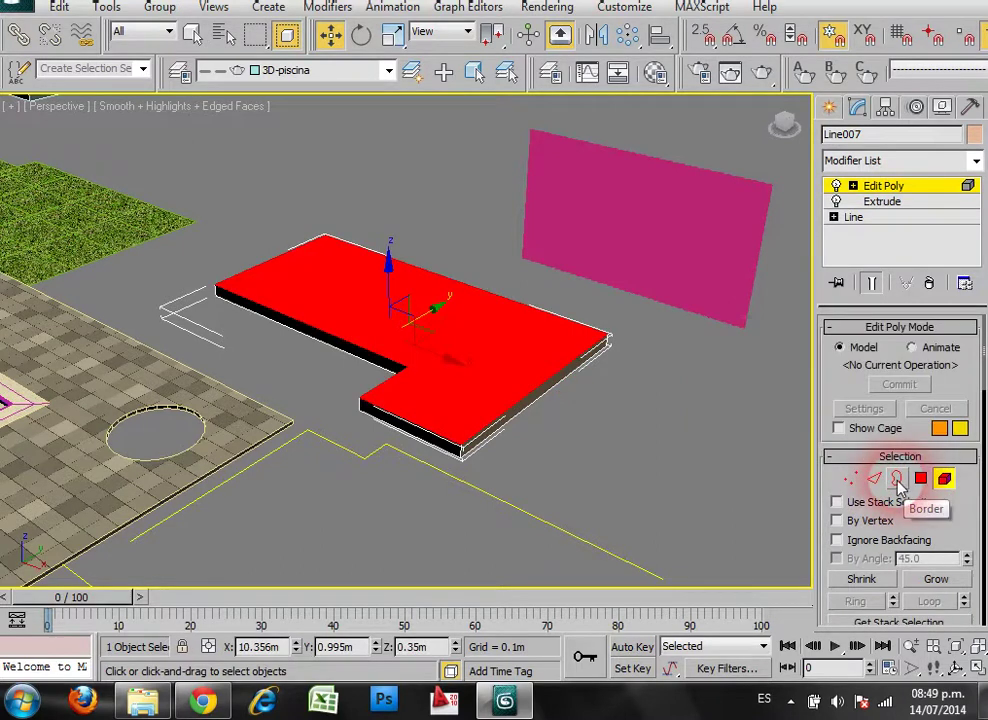
pyautogui.click(640, 423)
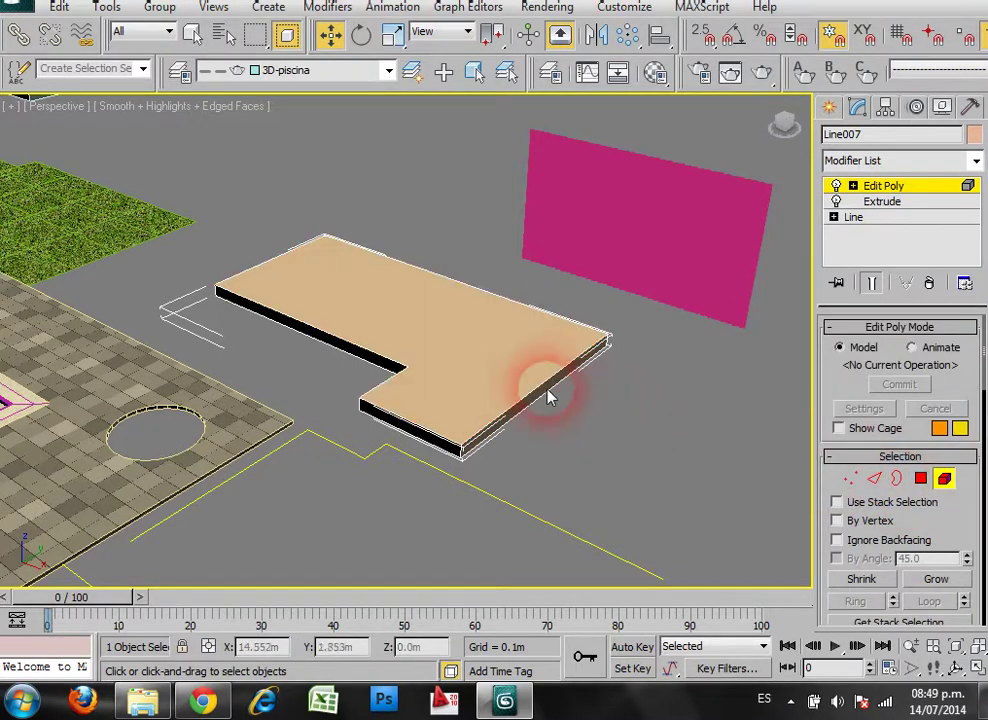
# Window-select across the slab at polygon level, and leave Edit Poly editing with the slab deselected.
pyautogui.click(921, 478)
pyautogui.moveTo(523, 337); pyautogui.dragTo(525, 354, button='middle')
pyautogui.moveTo(697, 141); pyautogui.dragTo(240, 505)
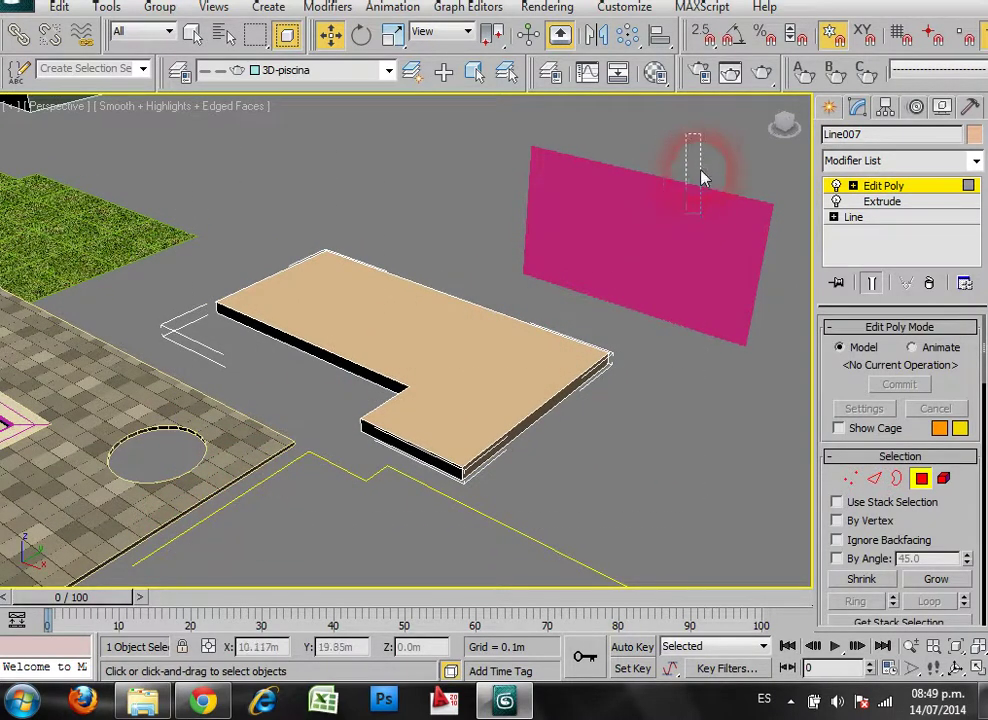
pyautogui.click(831, 107)
pyautogui.click(459, 163)
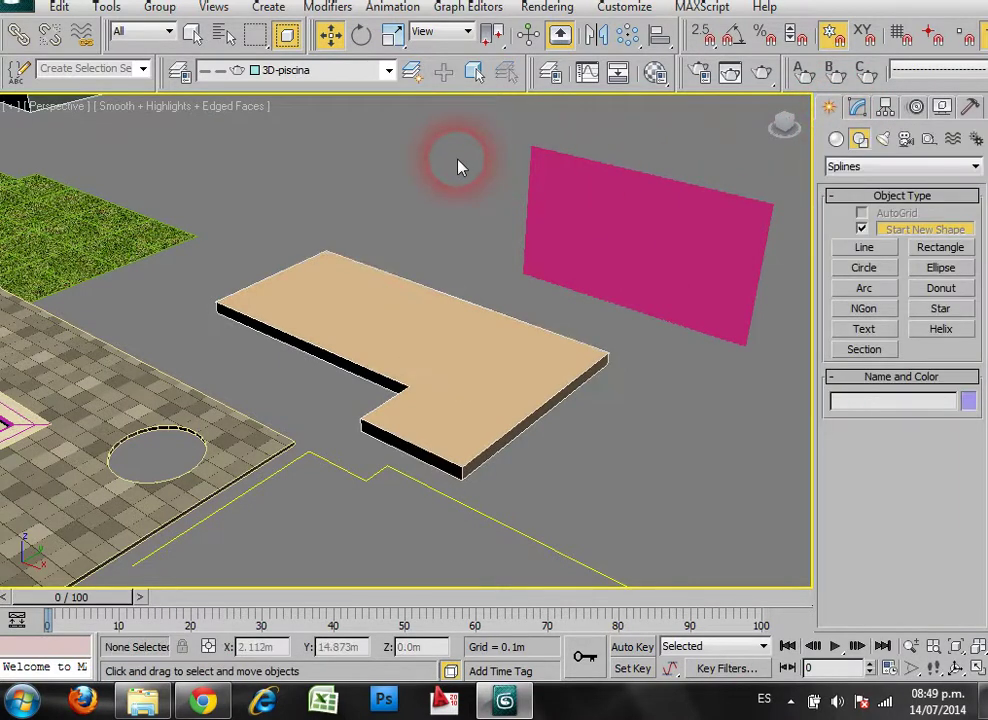
# Change the 07 - Default material to Multi/Sub-Object, discarding the old material.
pyautogui.press('m')
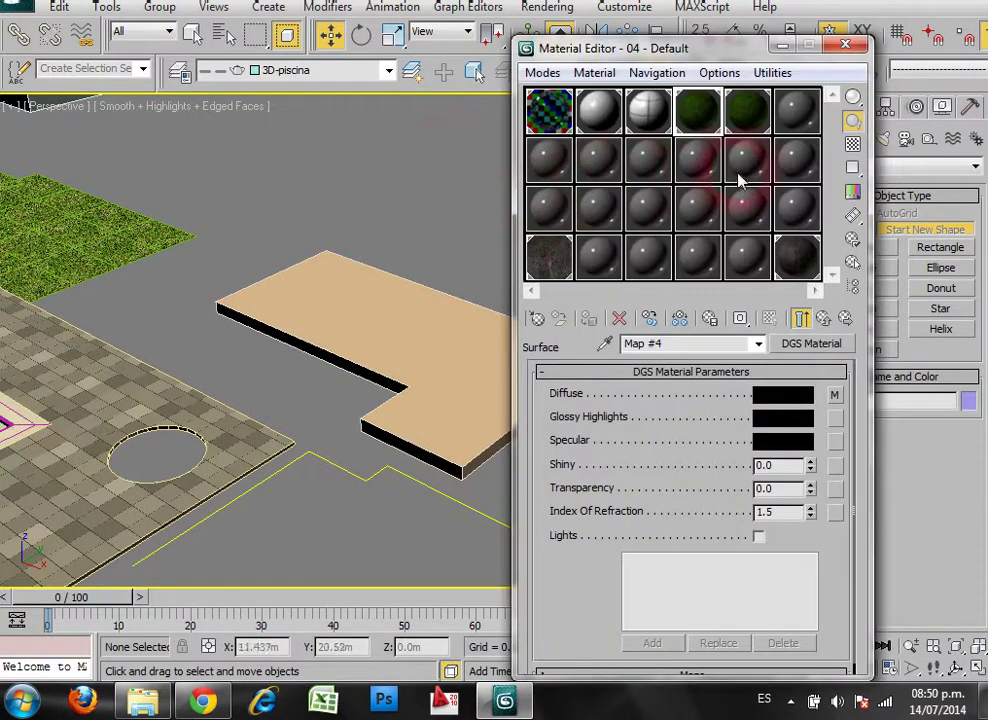
pyautogui.click(565, 165)
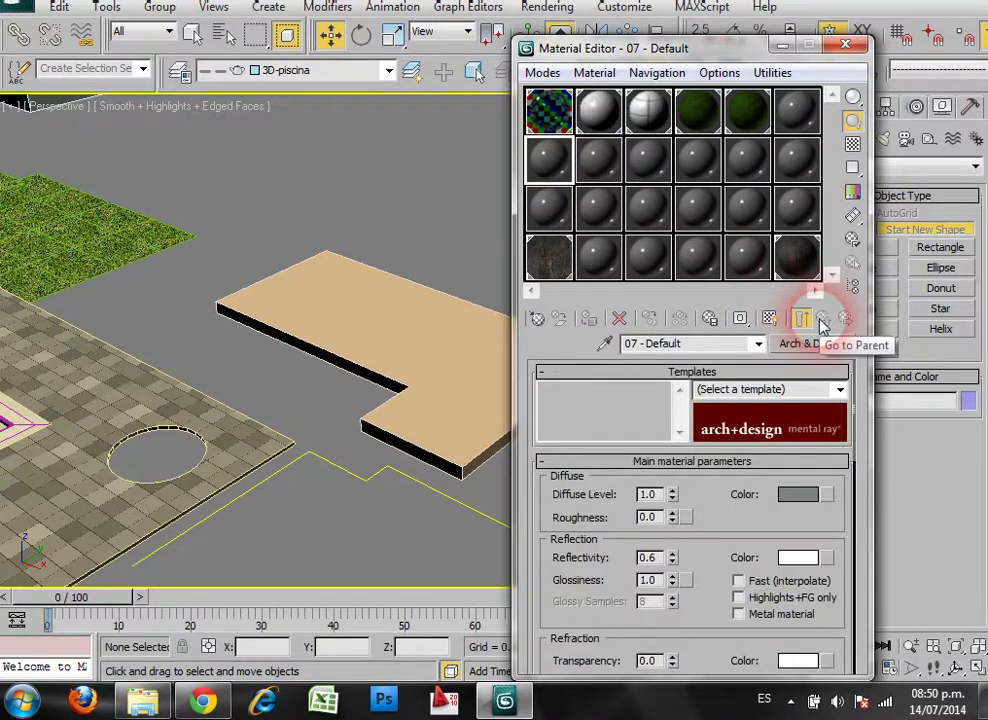
pyautogui.click(800, 345)
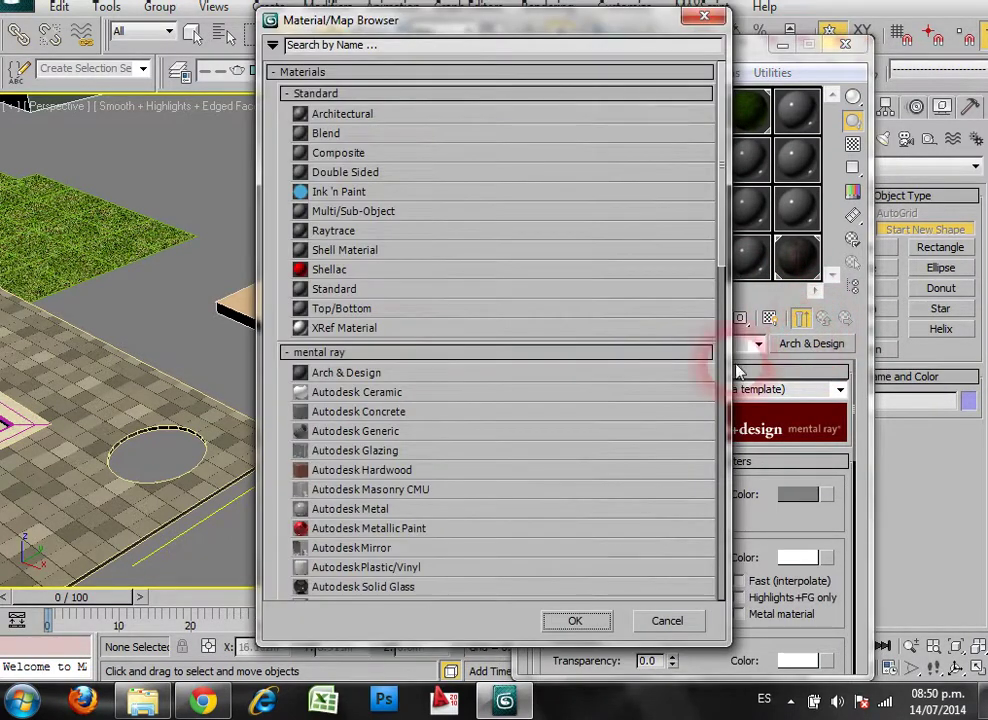
pyautogui.click(300, 353)
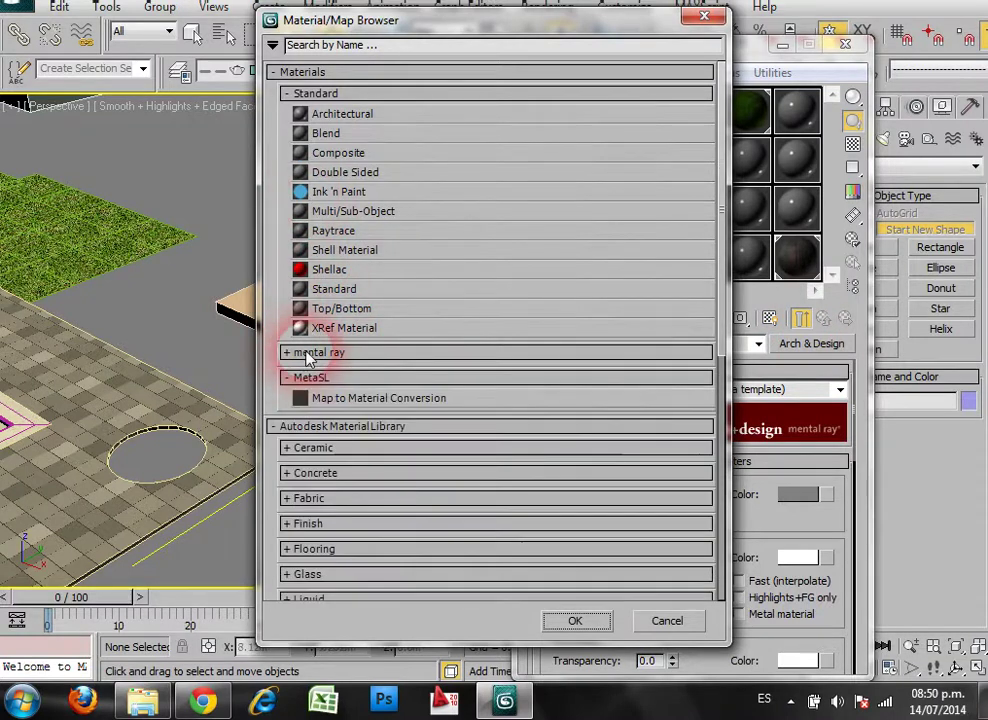
pyautogui.doubleClick(333, 214)
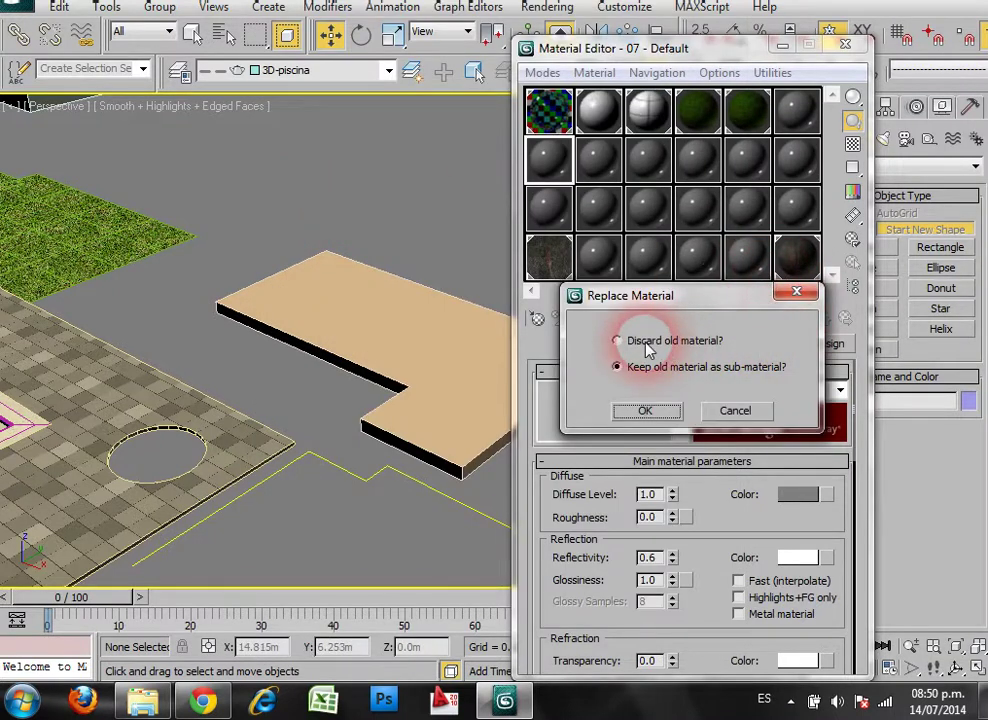
pyautogui.click(648, 341)
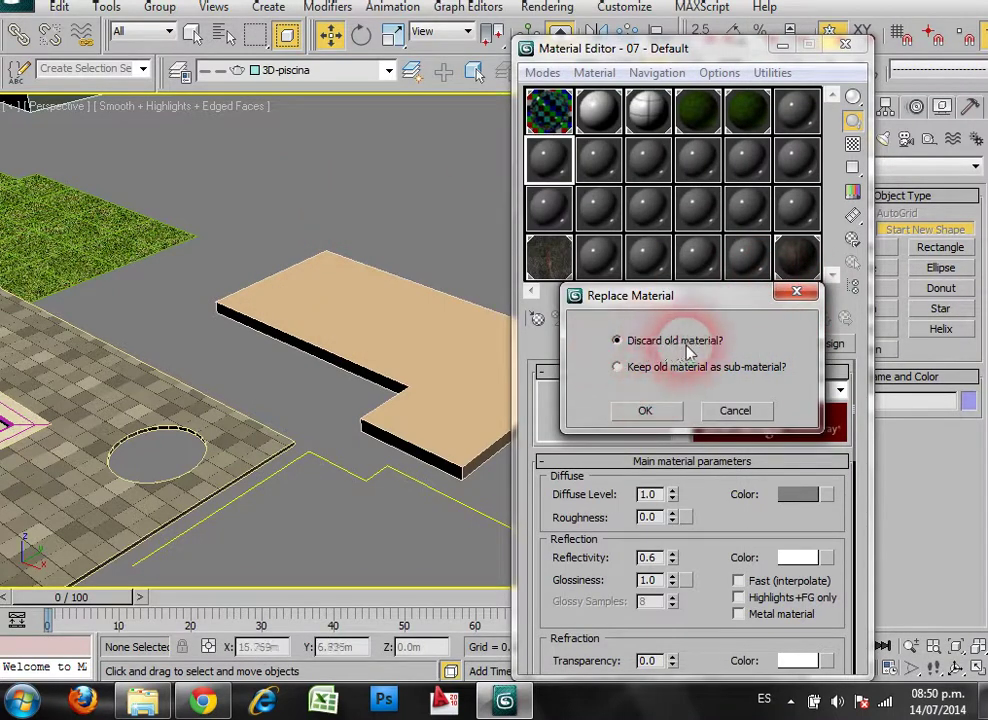
pyautogui.click(660, 408)
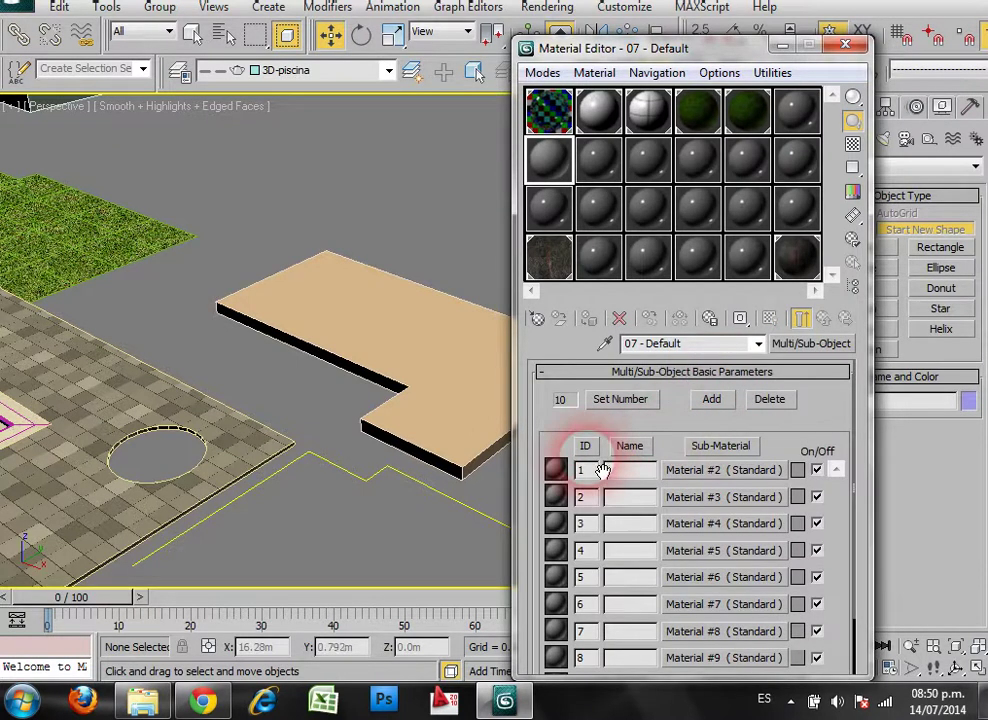
# Set the number of sub-materials to 20 and review the list from the first ID.
pyautogui.moveTo(631, 60); pyautogui.dragTo(634, 38)
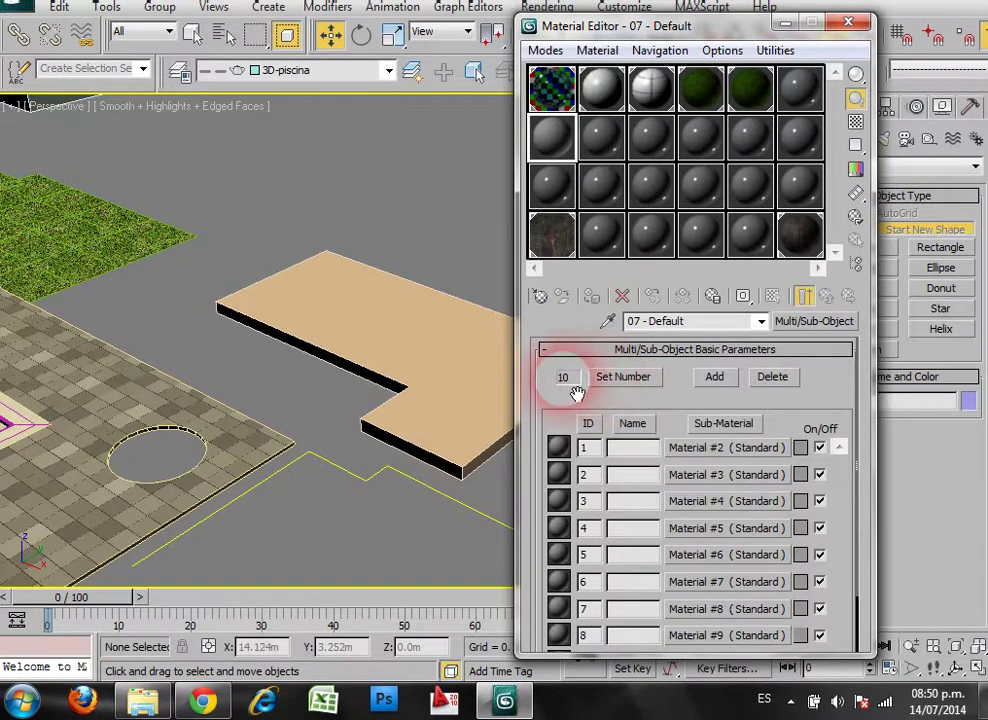
pyautogui.click(624, 378)
pyautogui.write('20')
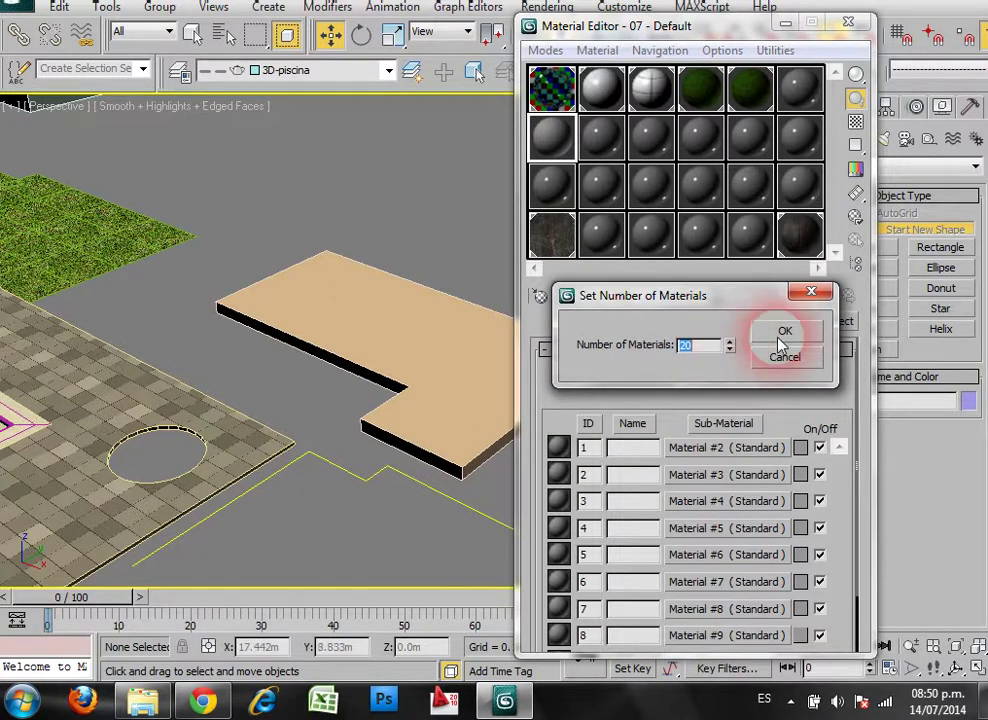
pyautogui.click(785, 331)
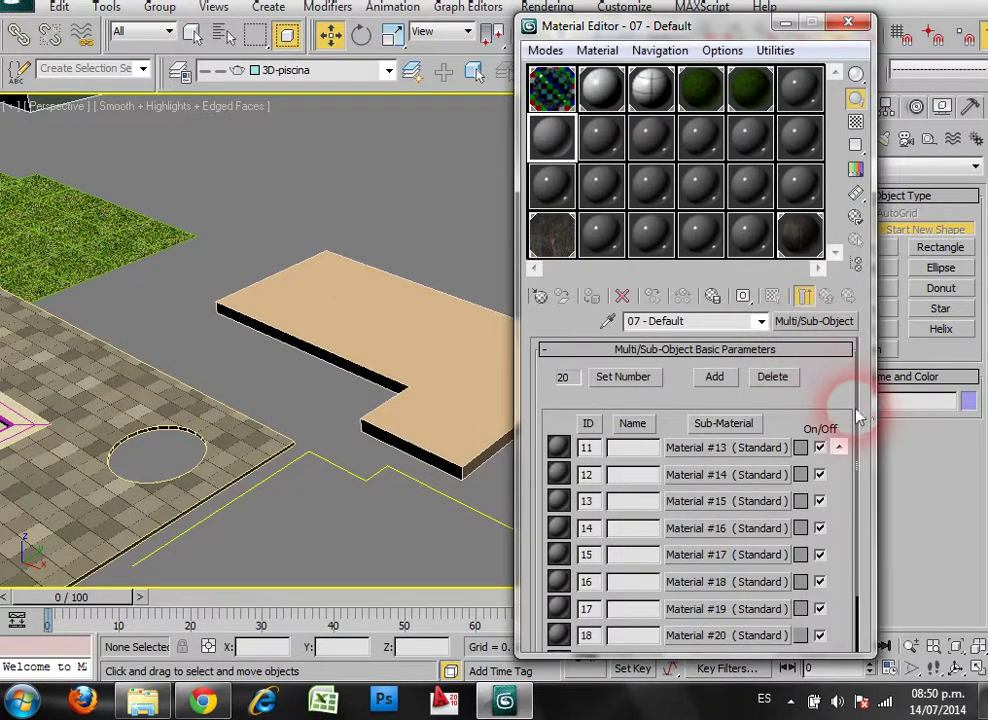
pyautogui.moveTo(862, 420); pyautogui.dragTo(851, 342)
pyautogui.click(840, 450)
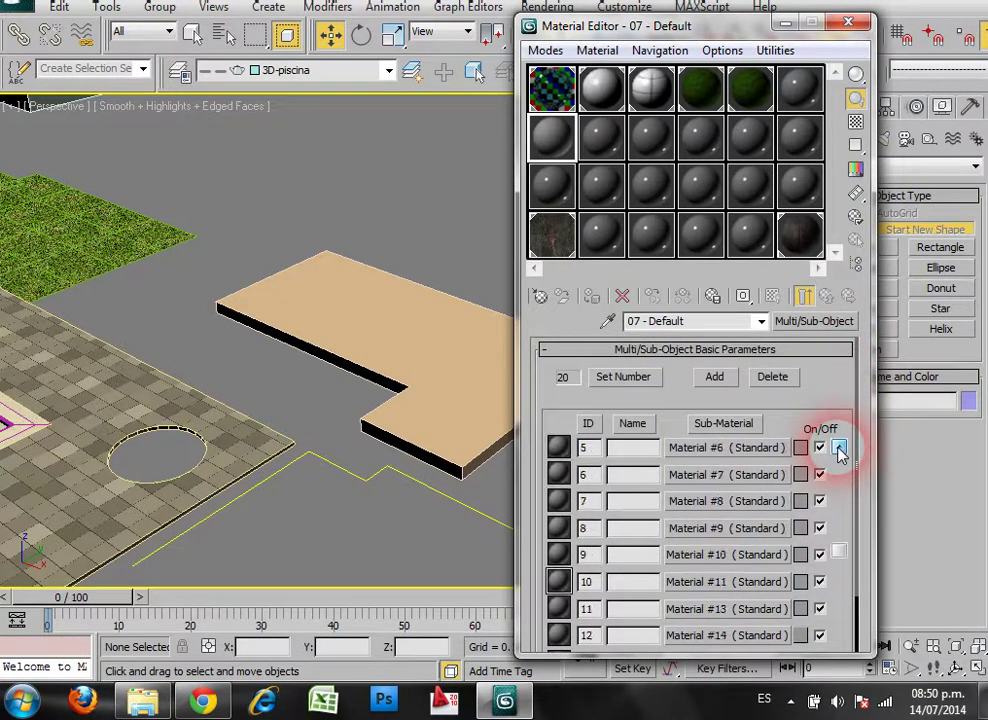
pyautogui.moveTo(840, 456); pyautogui.dragTo(822, 393)
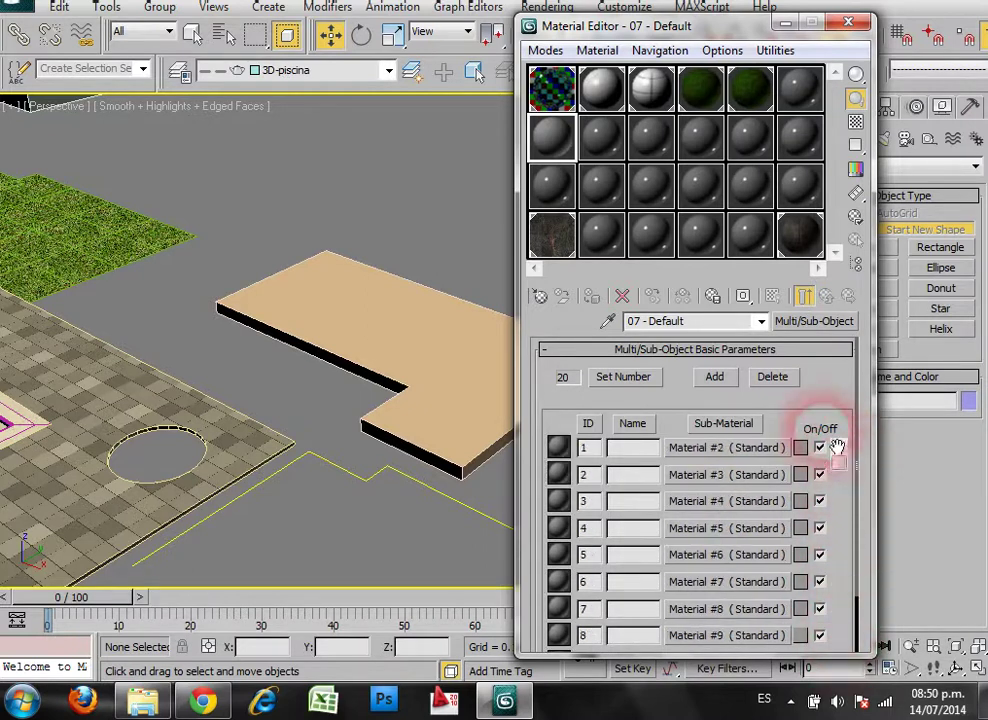
# Set the number of sub-materials in 07 - Default to 3.
pyautogui.click(628, 379)
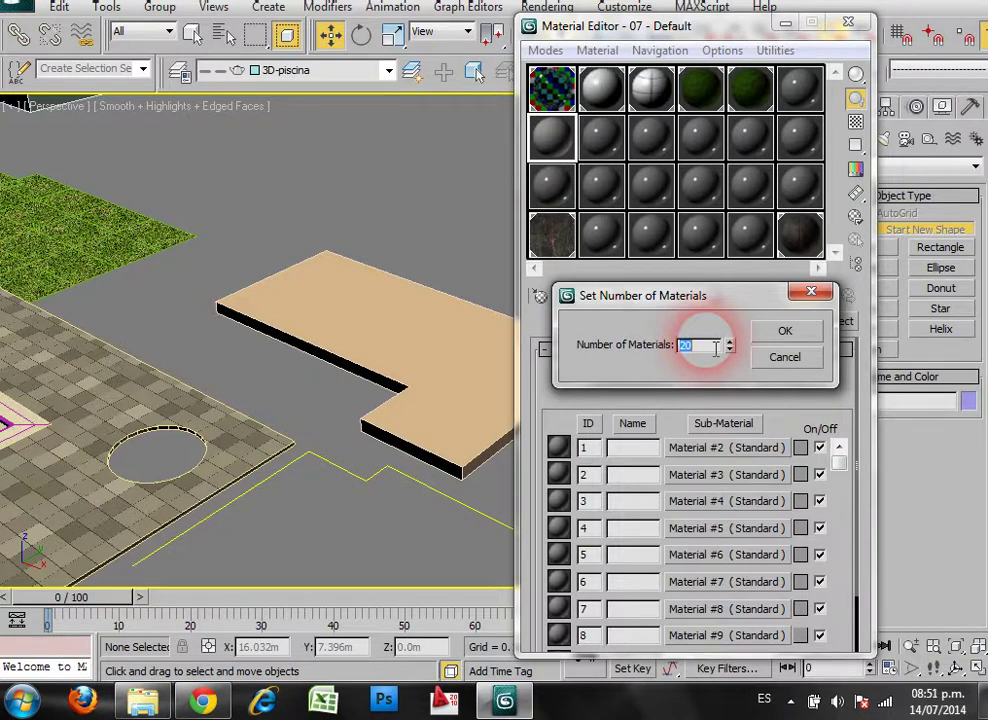
pyautogui.write('3')
pyautogui.click(784, 330)
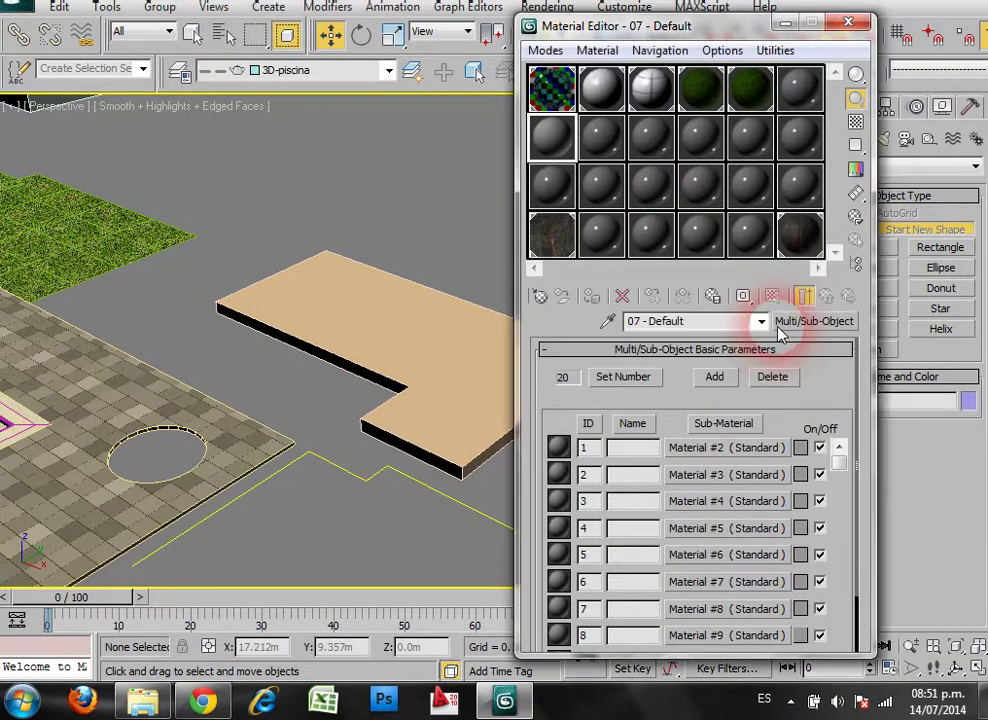
pyautogui.moveTo(420, 444); pyautogui.dragTo(343, 378, button='middle')
pyautogui.scroll(3, 343, 378)
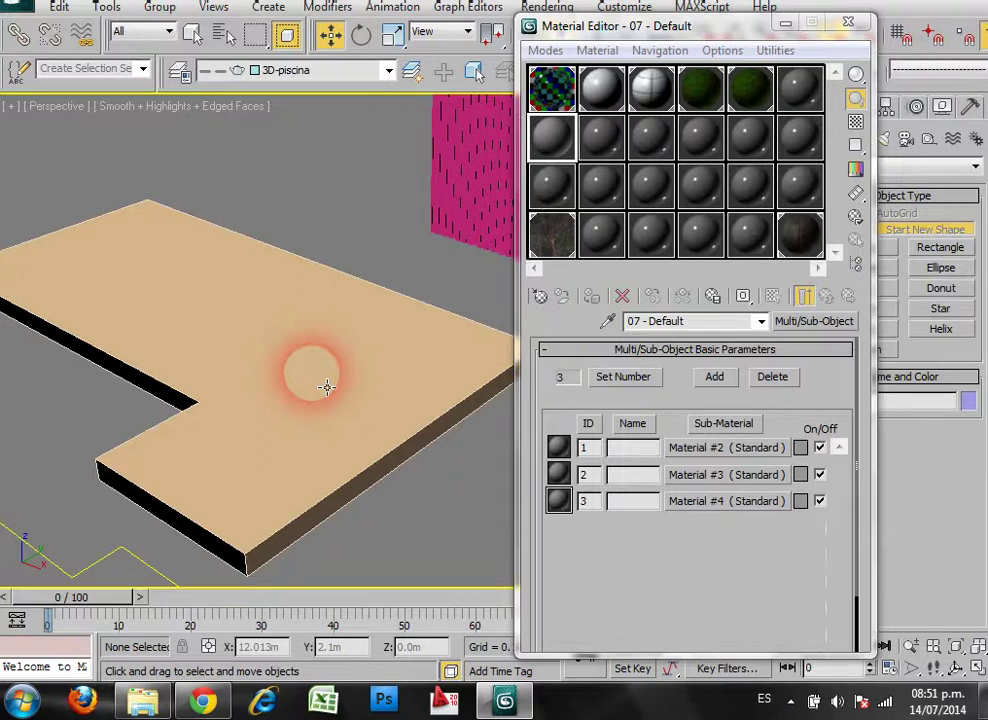
pyautogui.keyDown('alt'); pyautogui.moveTo(311, 390); pyautogui.dragTo(315, 359, button='middle'); pyautogui.keyUp('alt')
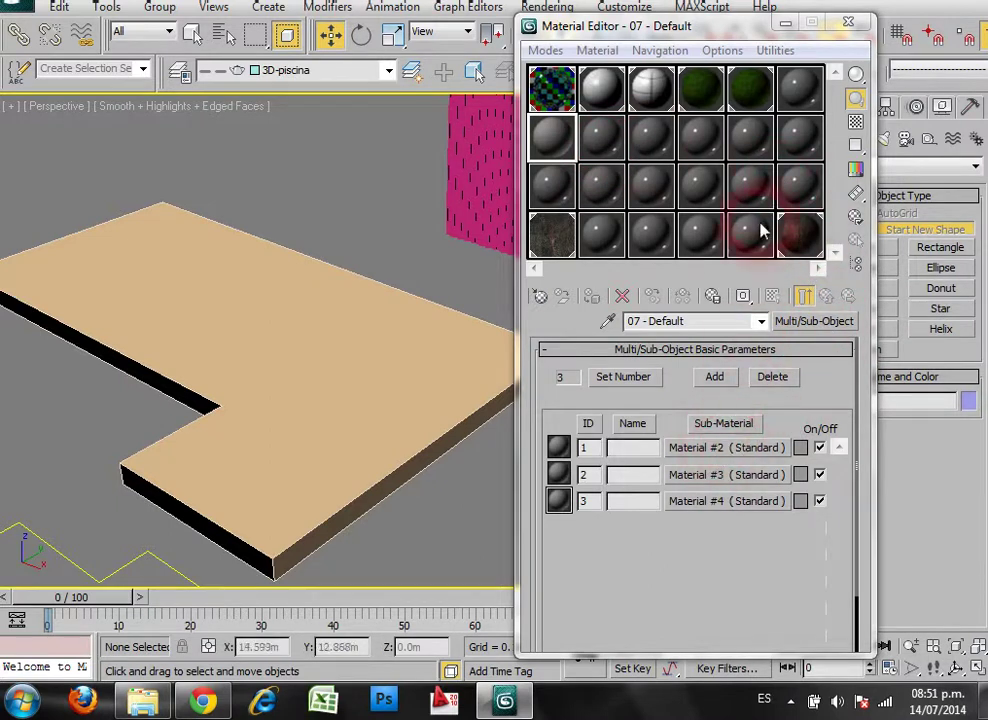
# Change the ID 1 sub-material to Architectural and apply the Ceramic Tile, Glazed template.
pyautogui.click(712, 450)
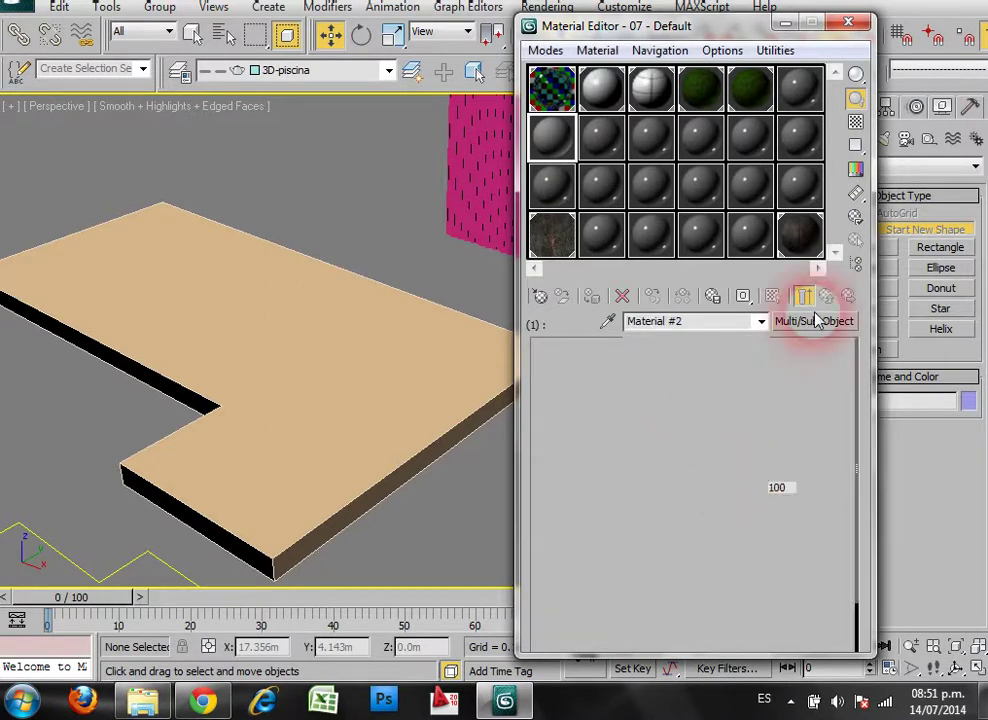
pyautogui.click(827, 300)
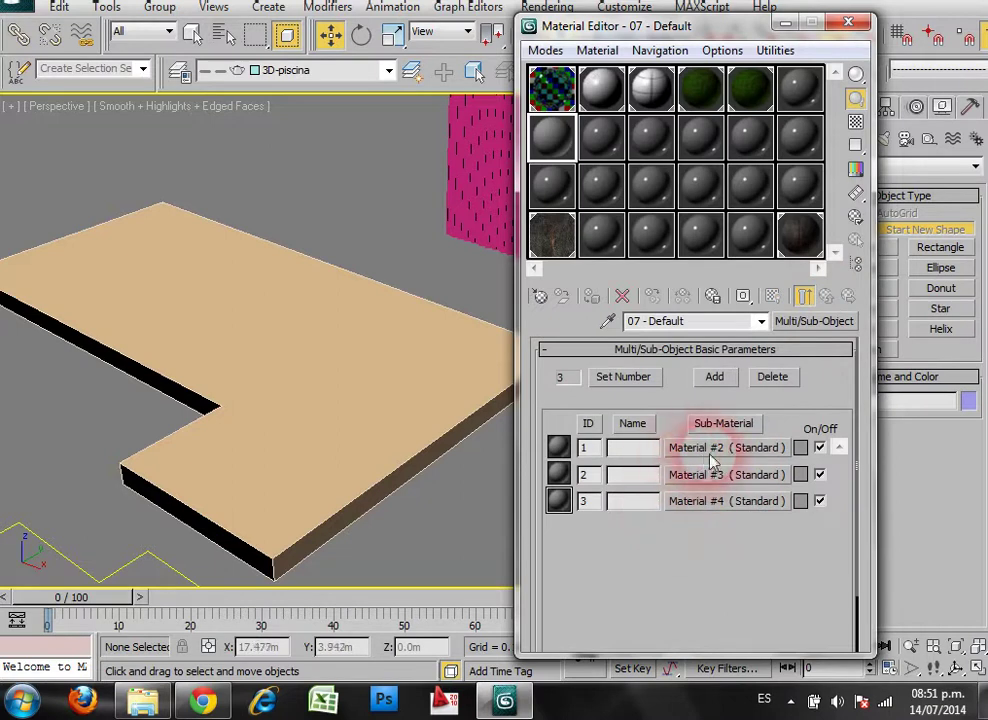
pyautogui.click(708, 450)
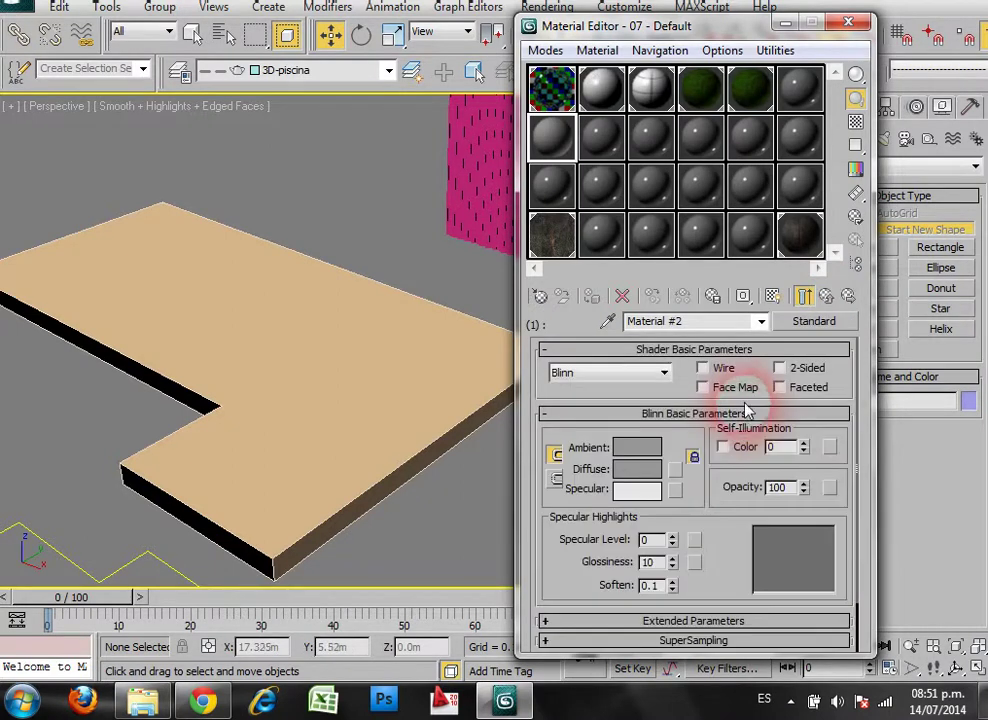
pyautogui.click(803, 330)
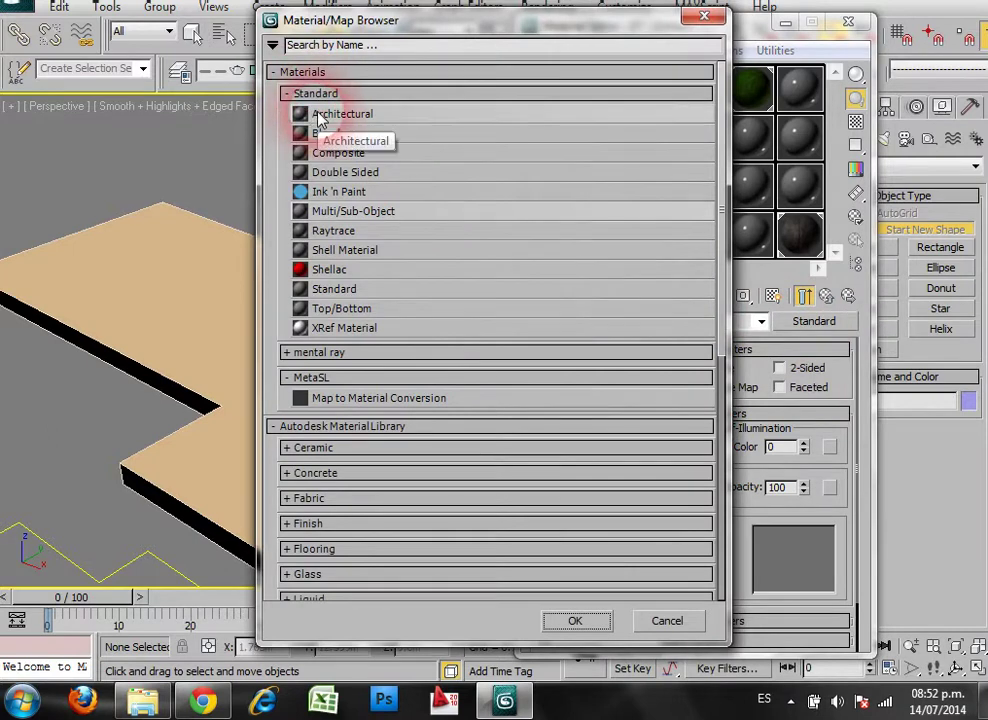
pyautogui.doubleClick(320, 118)
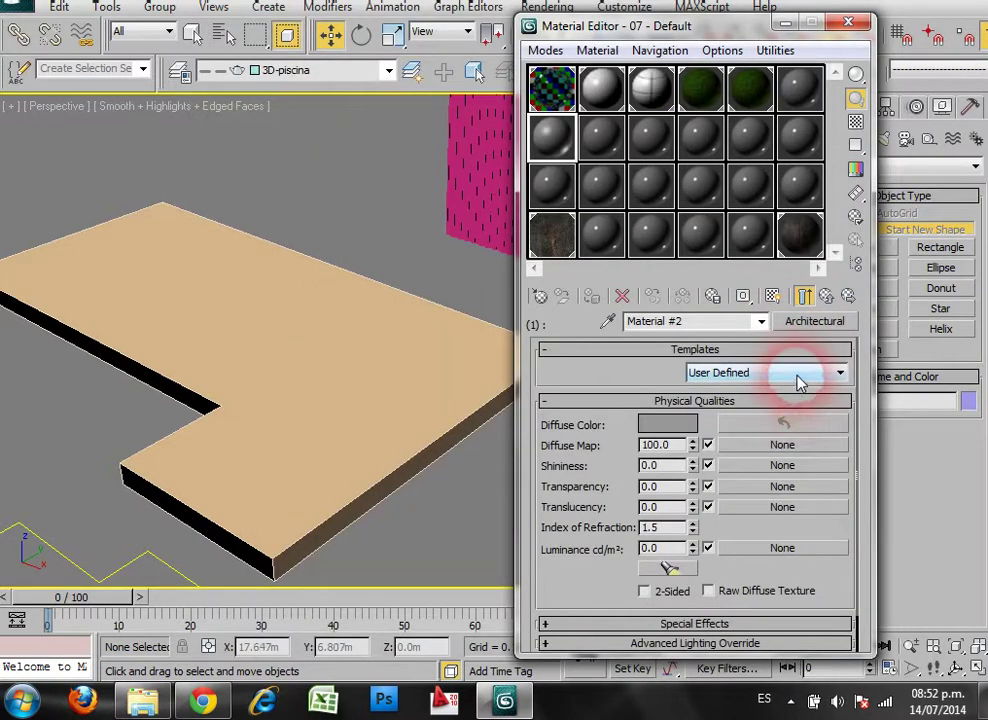
pyautogui.click(800, 383)
pyautogui.click(805, 390)
# Load the Marble.Beige-Grid.jpg bitmap from the 3ds Max 2011 maps\ArchMat folder as the sub-material's diffuse map.
pyautogui.click(740, 447)
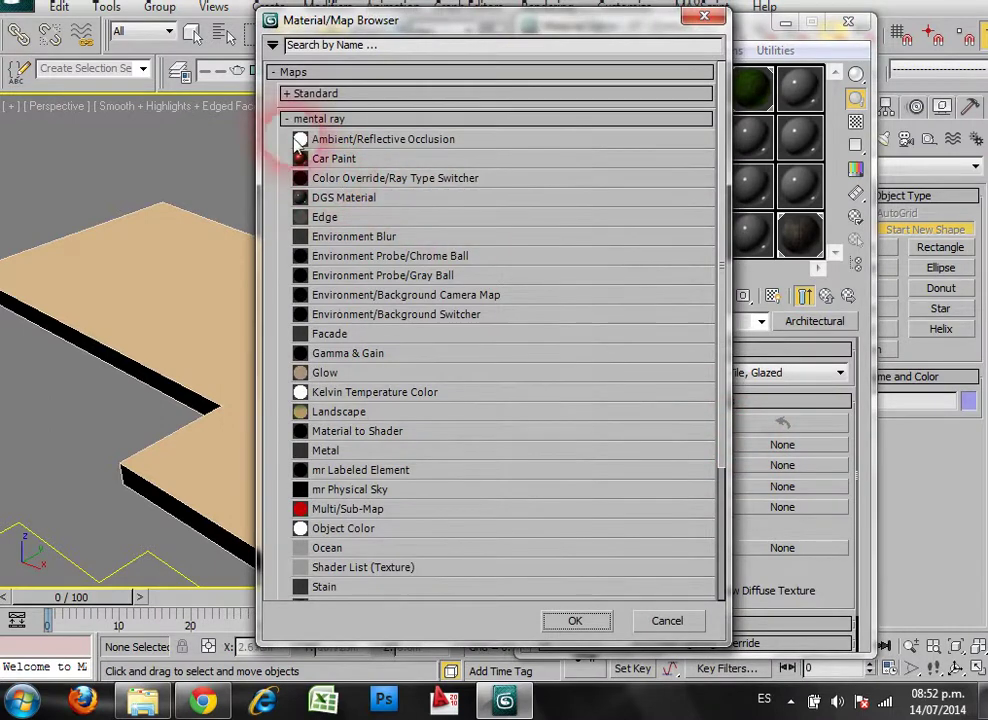
pyautogui.click(287, 118)
pyautogui.click(285, 93)
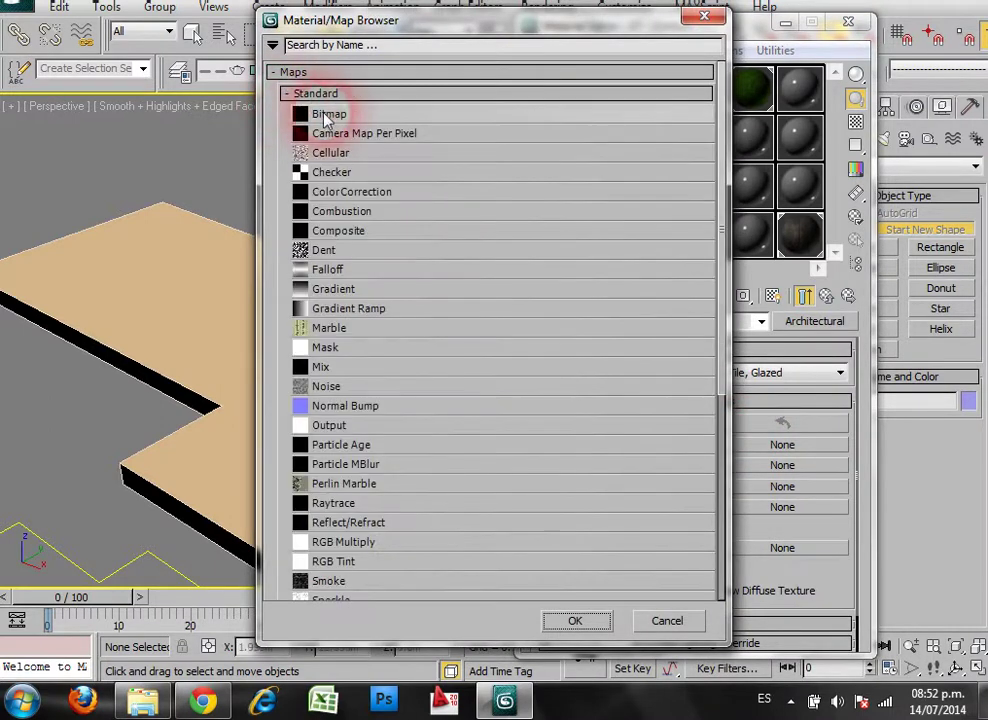
pyautogui.doubleClick(312, 116)
pyautogui.click(292, 22)
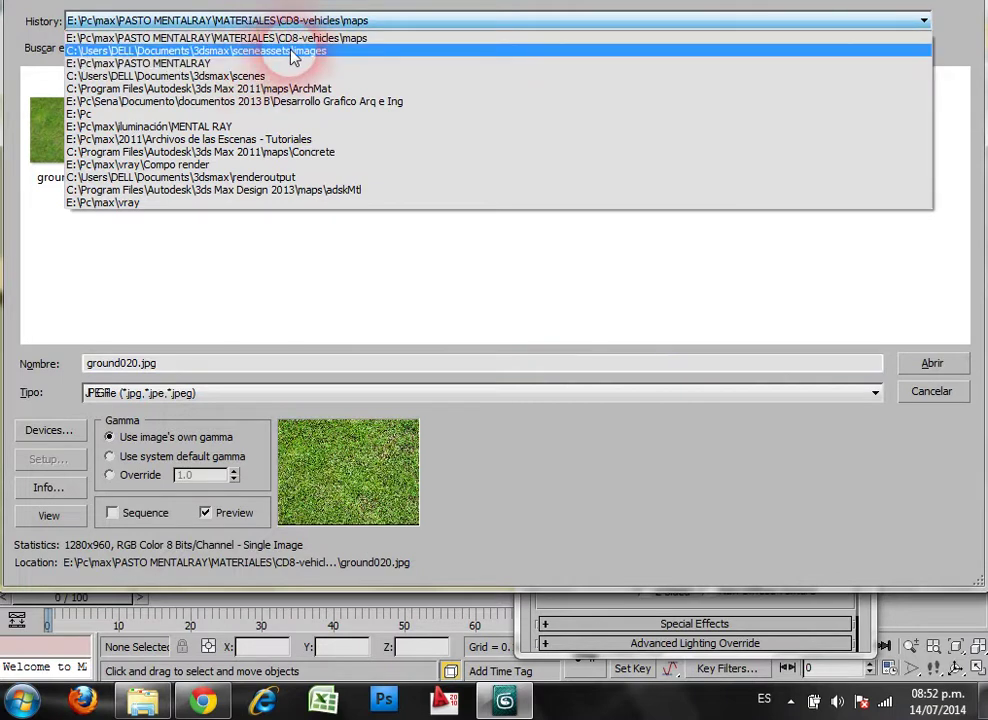
pyautogui.click(300, 88)
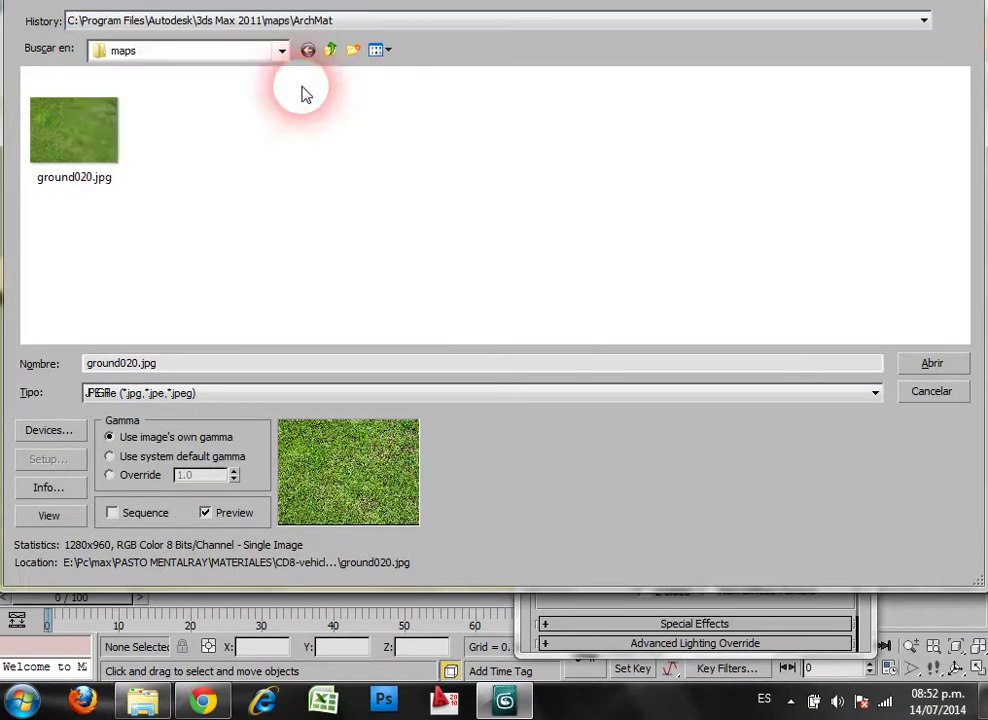
pyautogui.moveTo(961, 86); pyautogui.dragTo(964, 137)
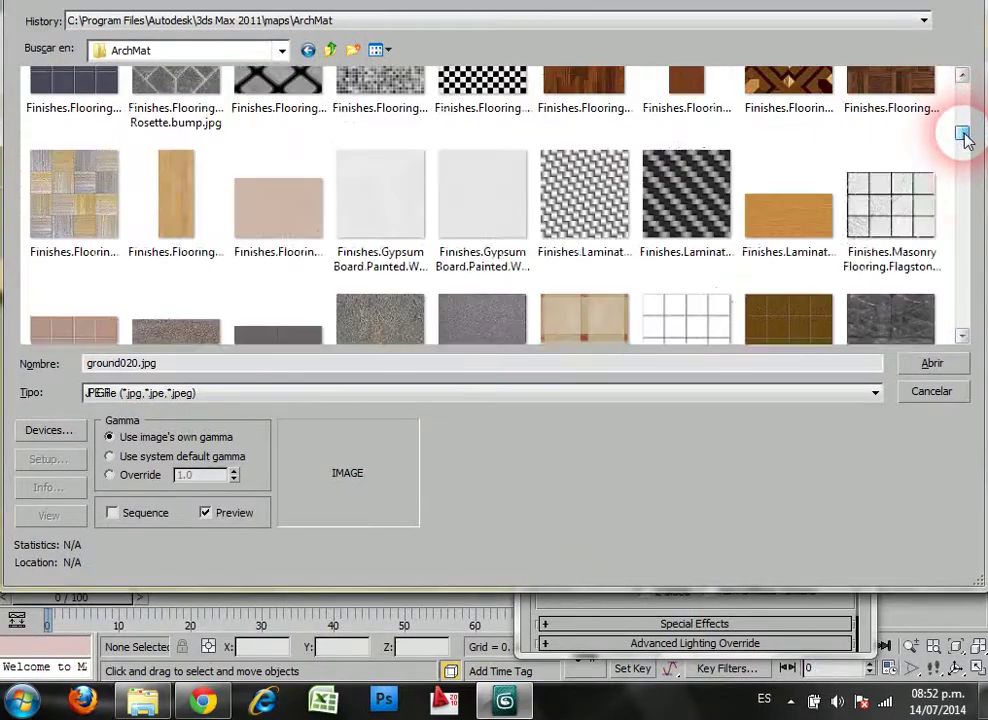
pyautogui.click(611, 280)
pyautogui.click(926, 363)
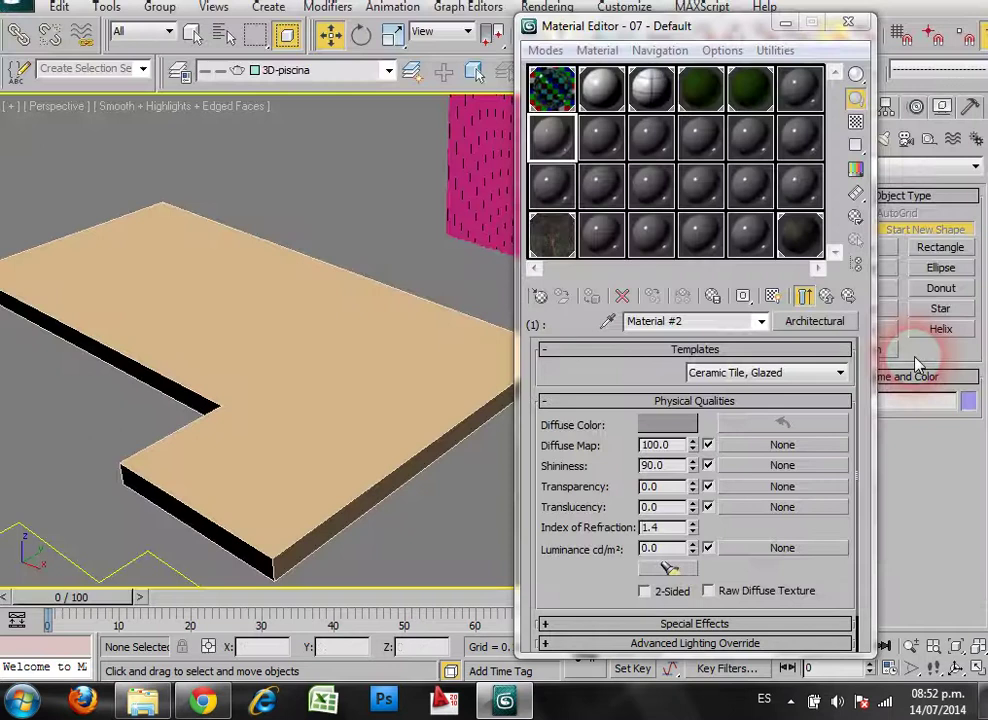
# Return to the Multi/Sub-Object parent level and open an enlarged preview of the 07 - Default sample.
pyautogui.click(826, 298)
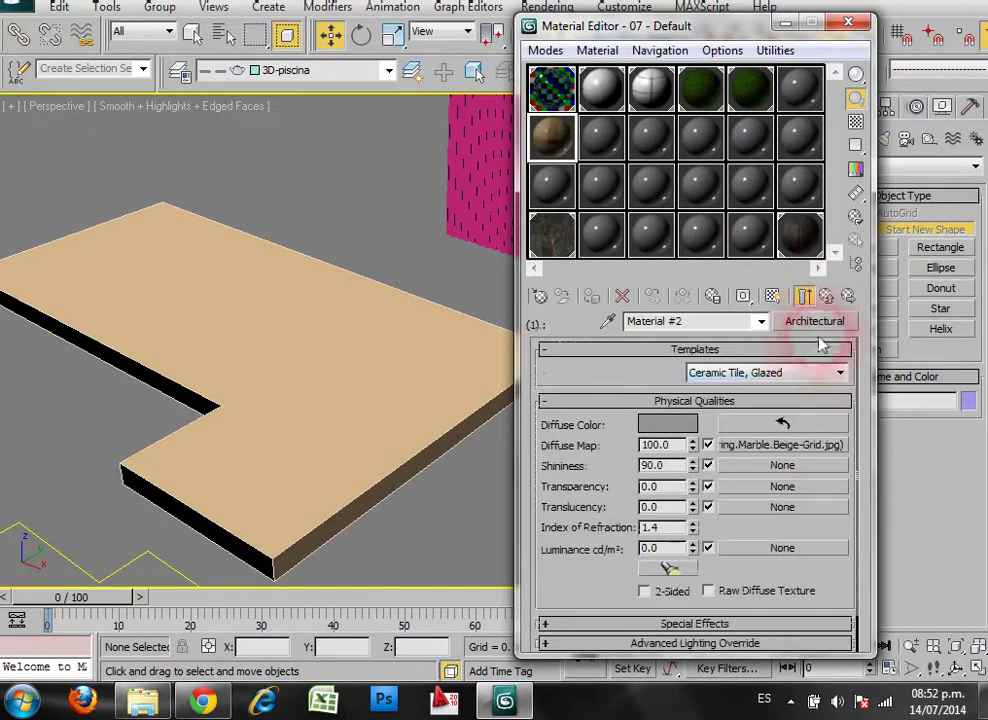
pyautogui.click(826, 298)
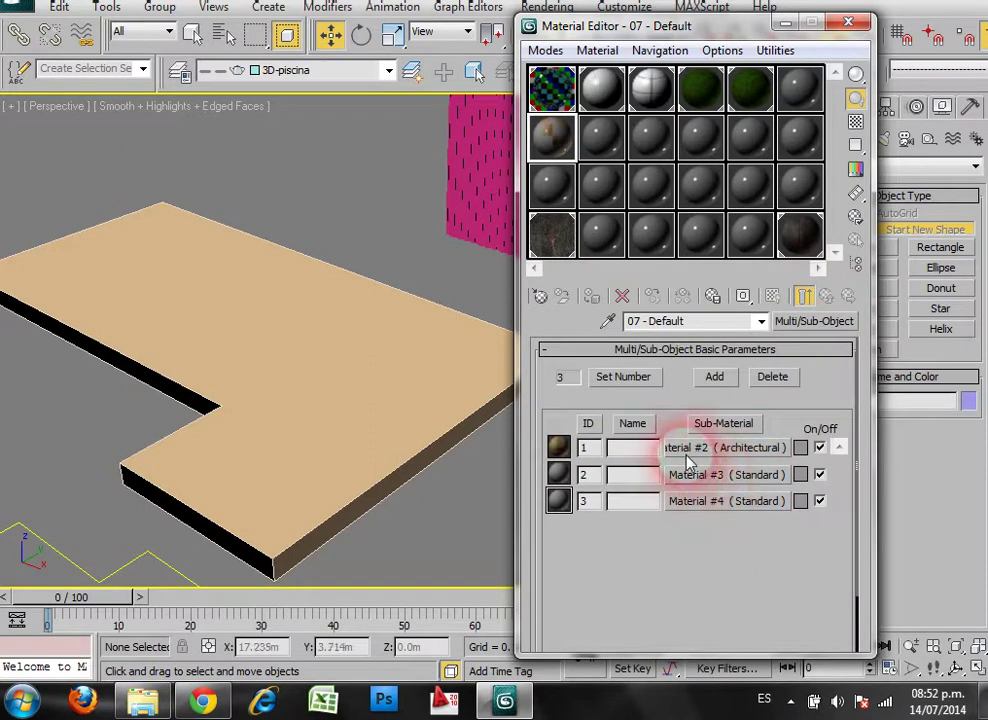
pyautogui.doubleClick(551, 135)
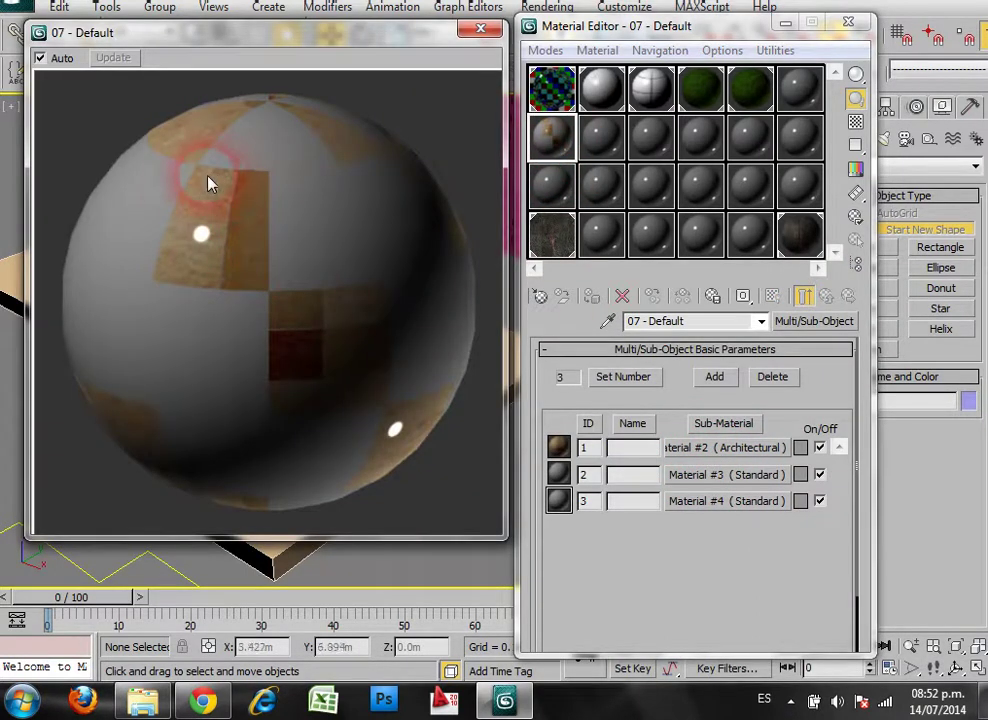
# Close the enlarged preview, then change the ID 2 sub-material to Architectural with the Ceramic Tile, Glazed template.
pyautogui.click(197, 202)
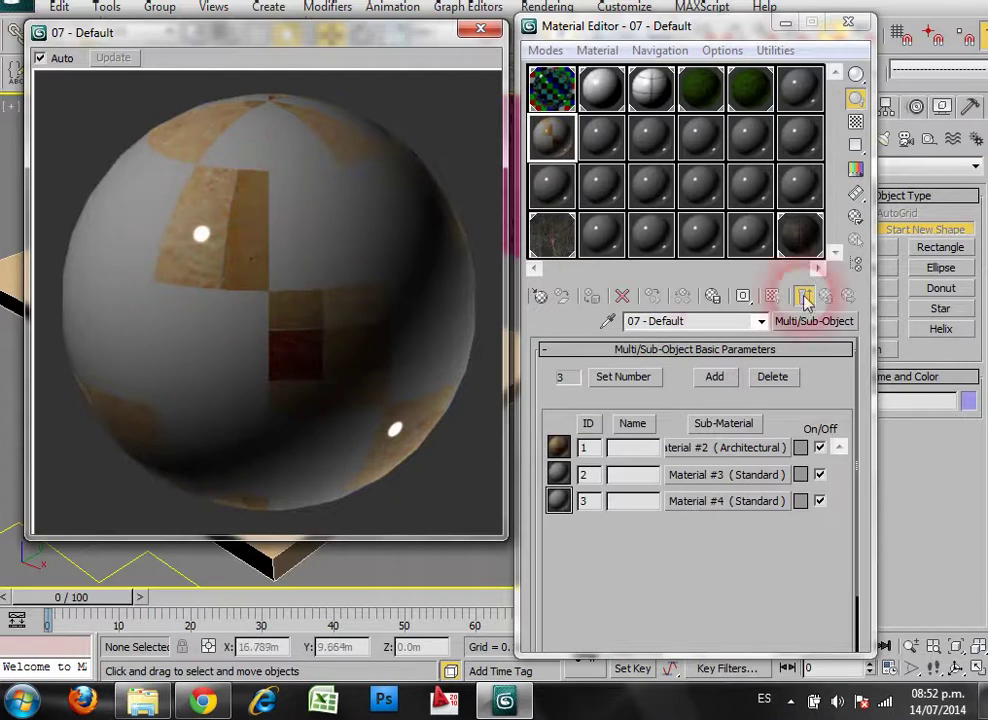
pyautogui.click(482, 29)
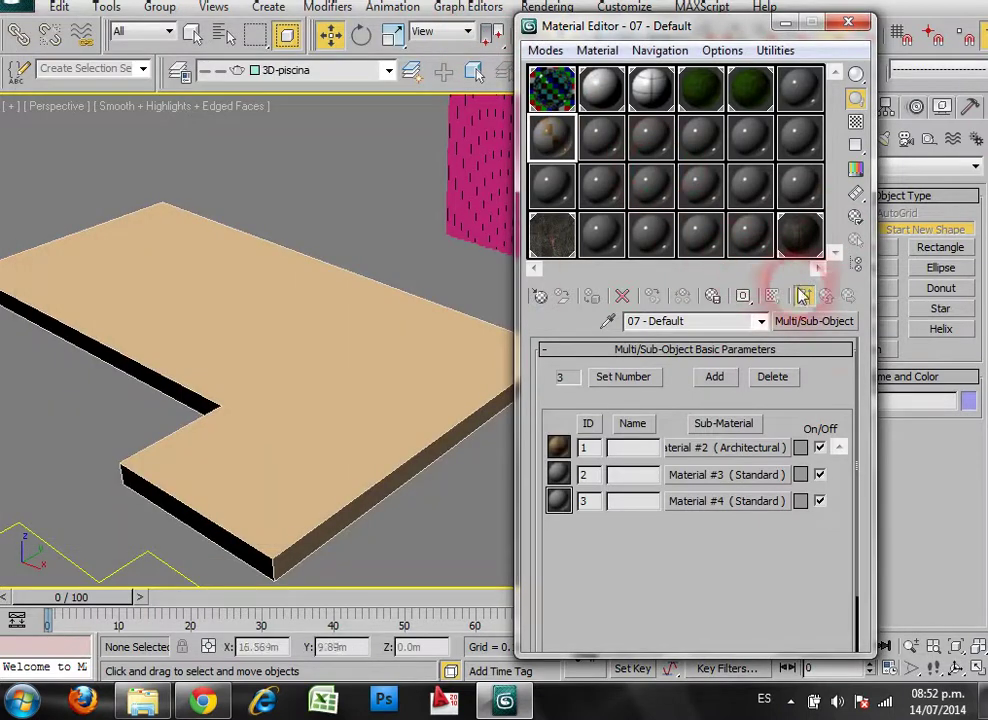
pyautogui.click(740, 478)
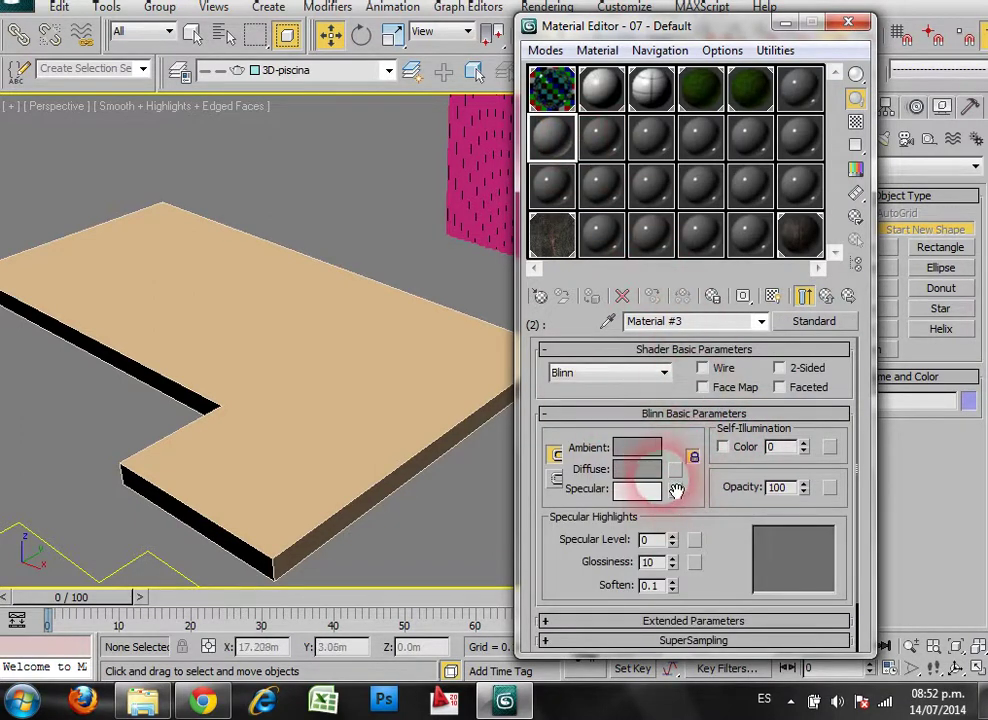
pyautogui.click(814, 321)
pyautogui.doubleClick(350, 114)
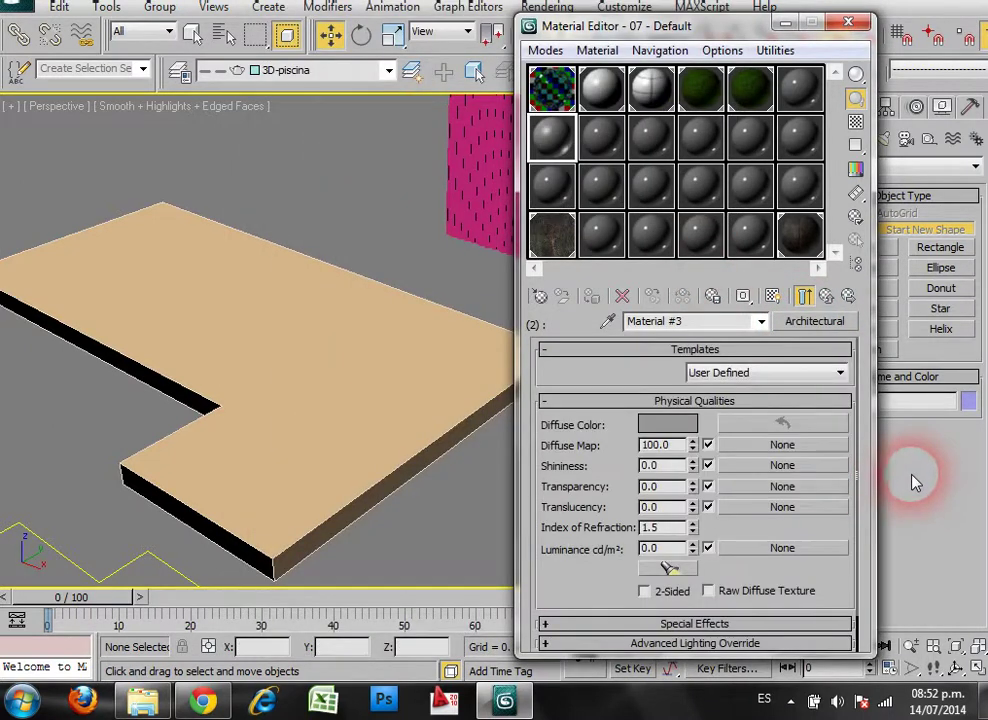
pyautogui.click(812, 374)
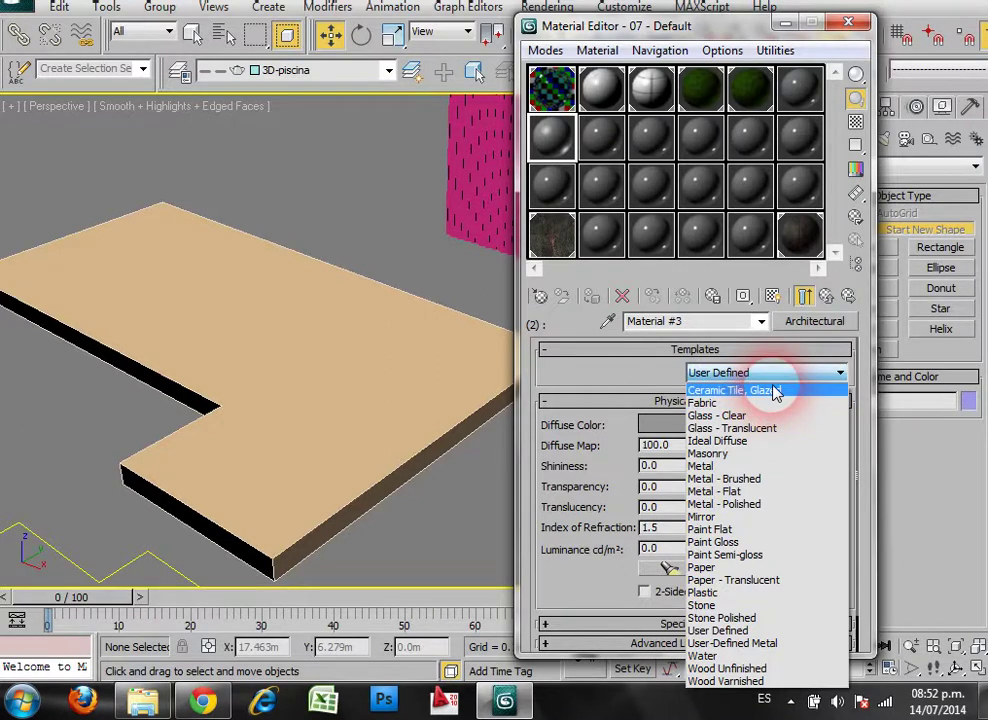
pyautogui.click(776, 391)
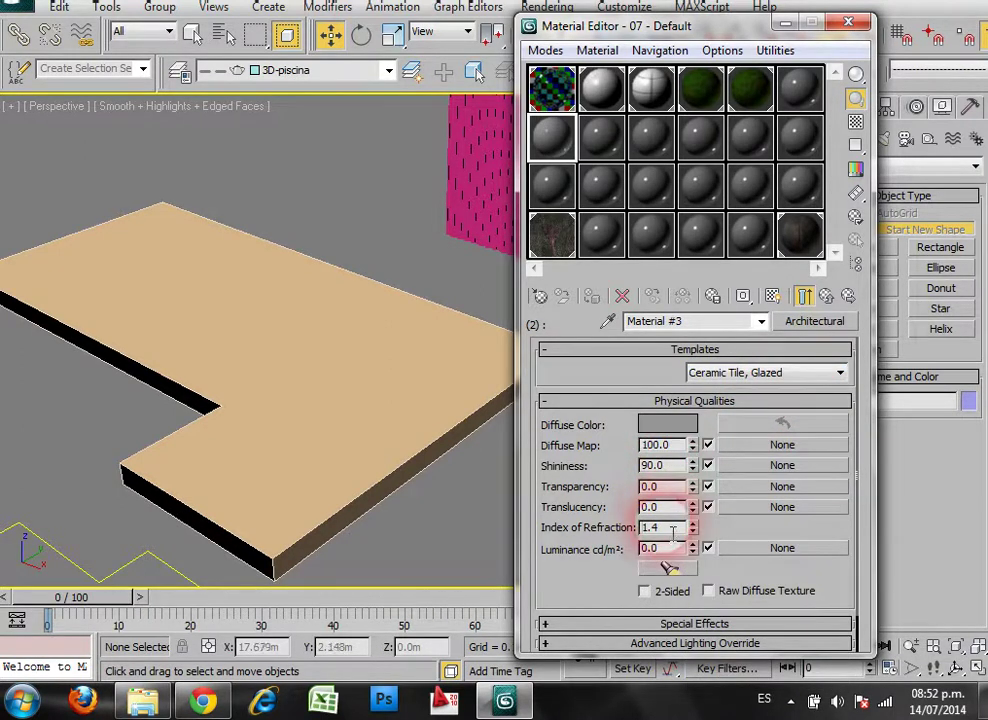
# Open an enlarged preview of Material #3, try a shininess of 50, and set it to 30.
pyautogui.doubleClick(655, 465)
pyautogui.click(668, 528)
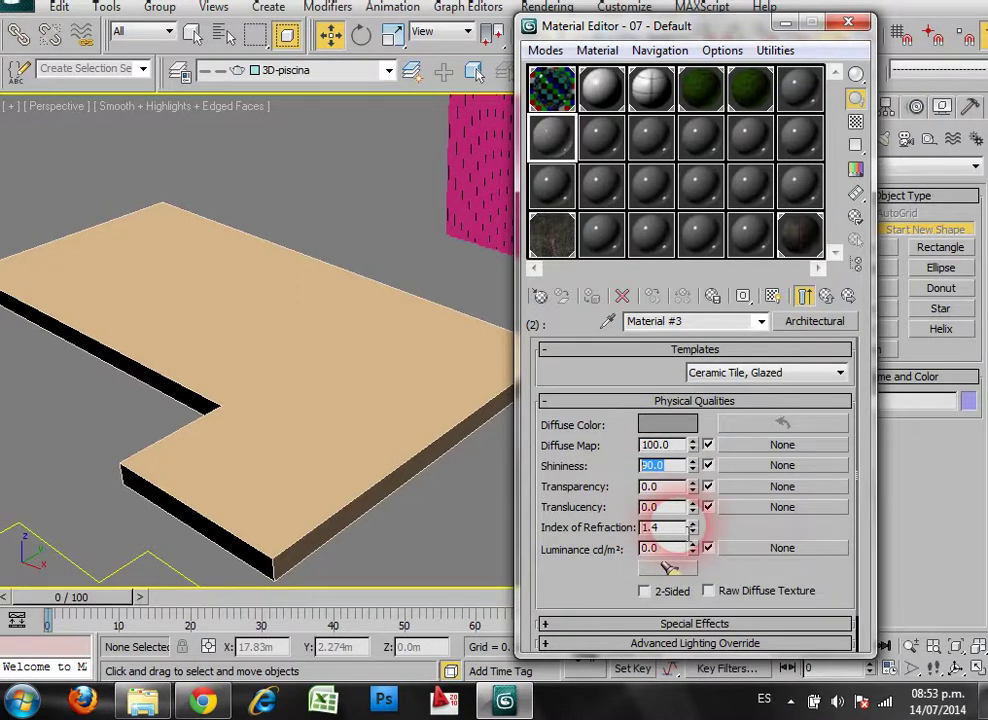
pyautogui.doubleClick(552, 138)
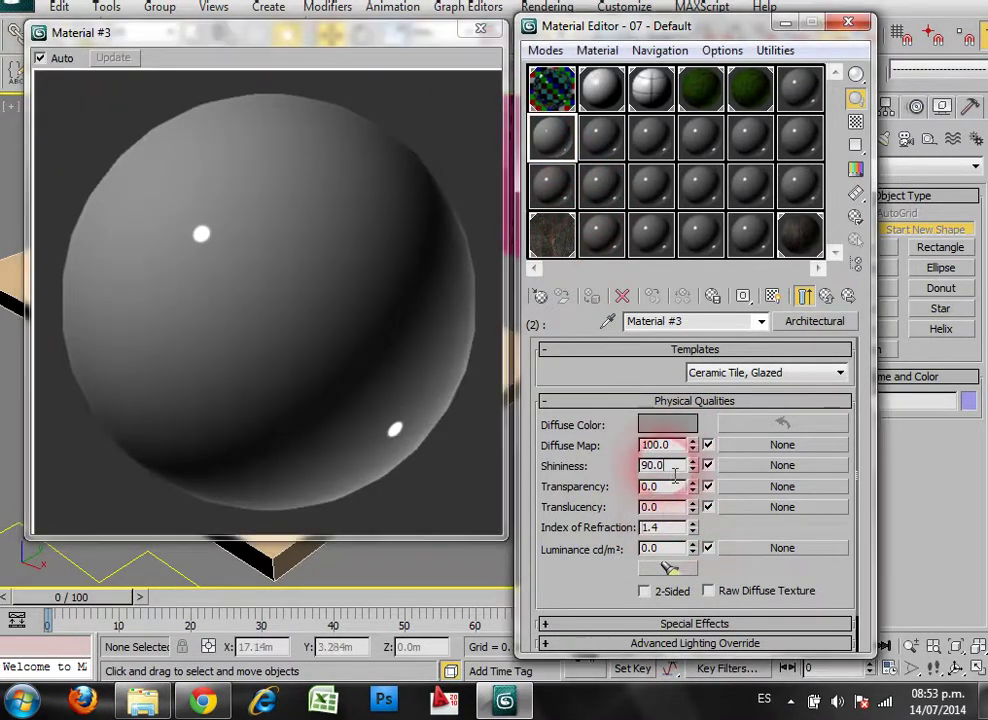
pyautogui.doubleClick(648, 465)
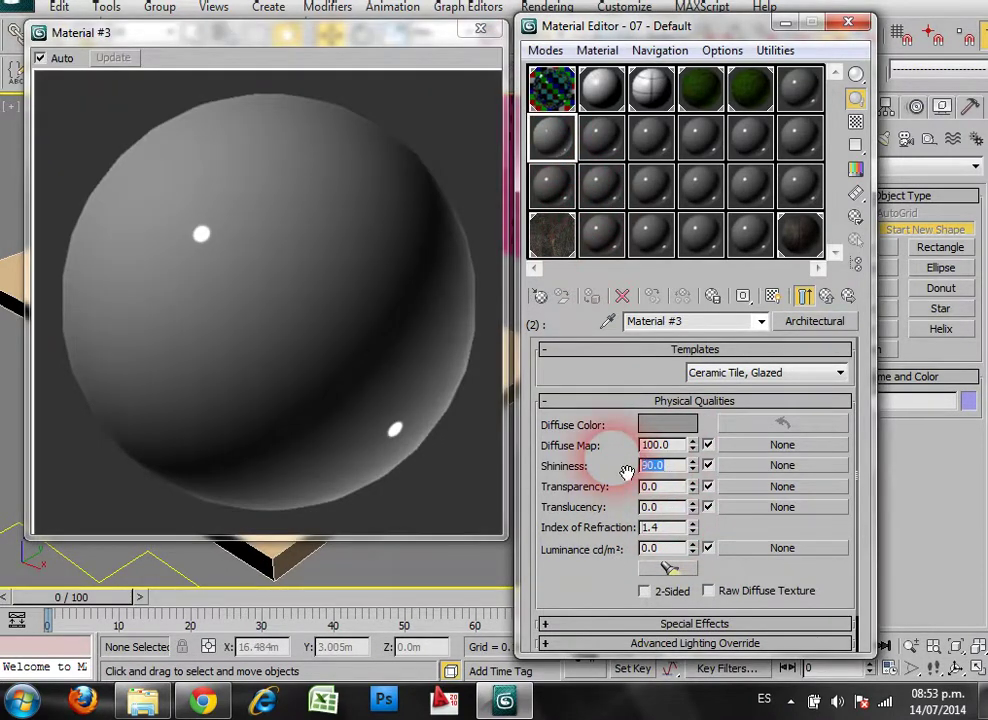
pyautogui.write('50')
pyautogui.press('Return')
pyautogui.click(612, 452)
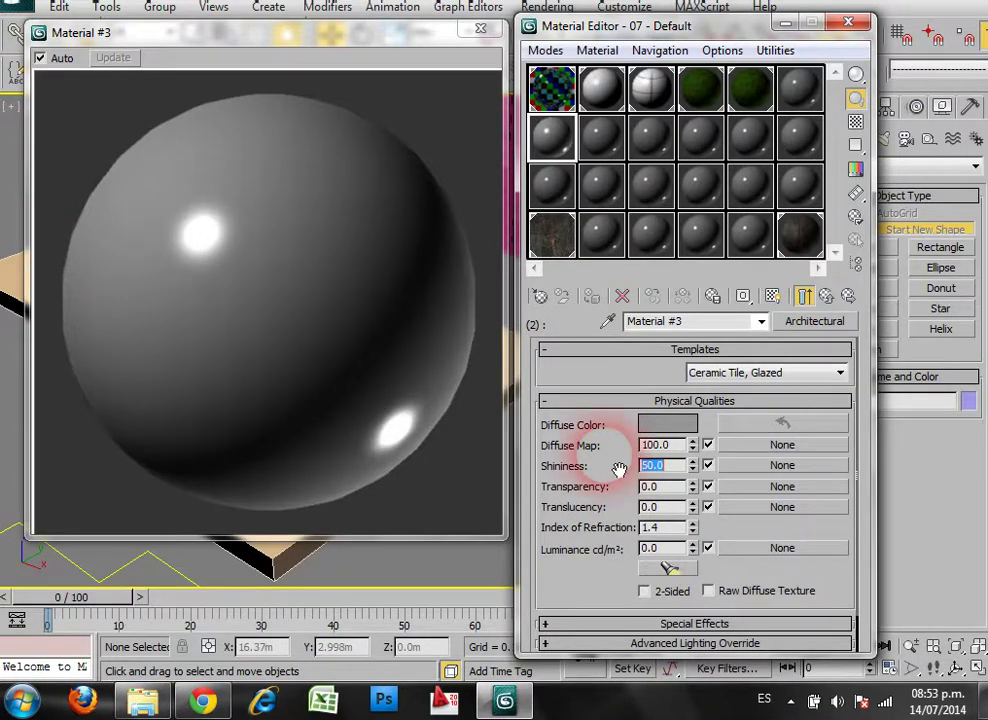
pyautogui.write('30')
pyautogui.press('Return')
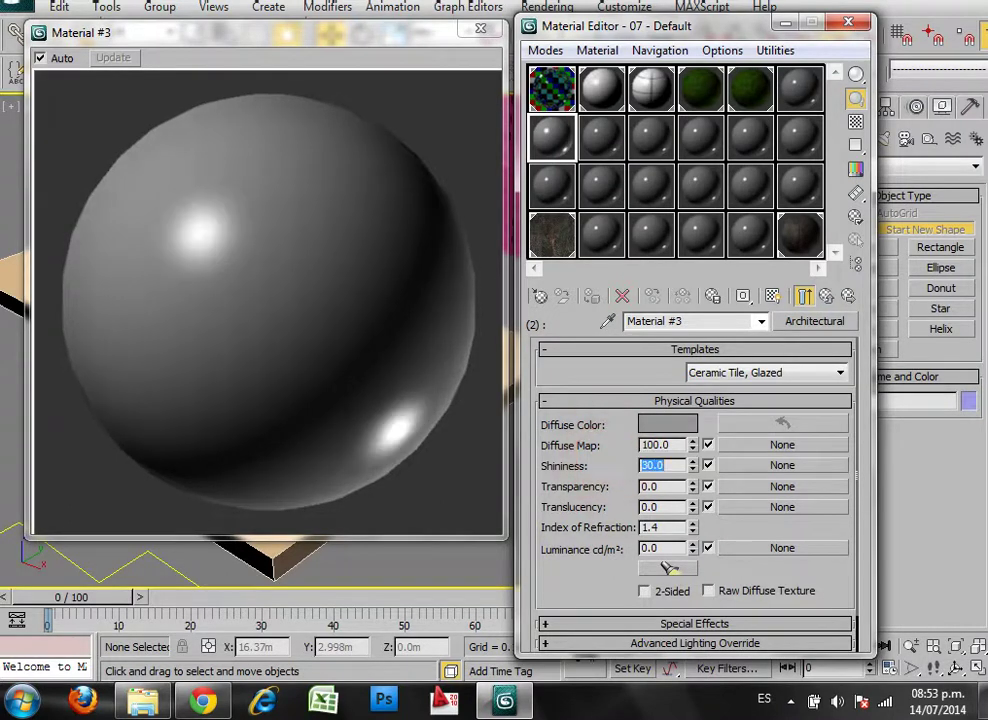
# Set Material #3's index of refraction to 1.35 after trying 1.3, and close the enlarged preview.
pyautogui.click(660, 533)
pyautogui.moveTo(677, 537); pyautogui.dragTo(587, 530)
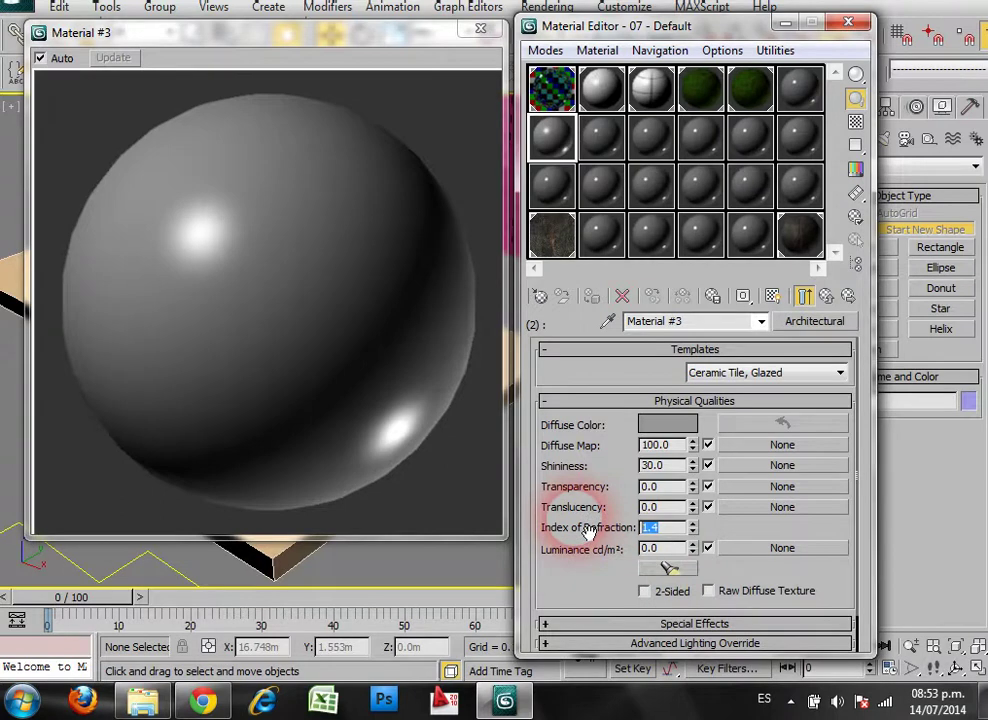
pyautogui.write('1.')
pyautogui.click(250, 167)
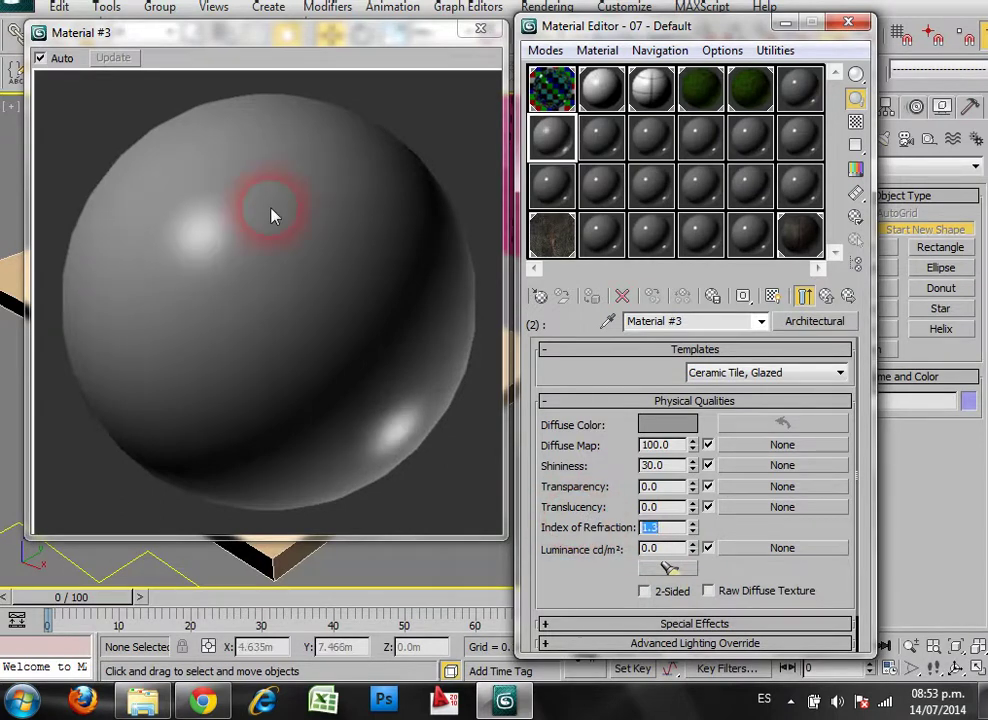
pyautogui.click(650, 540)
pyautogui.write('1.3')
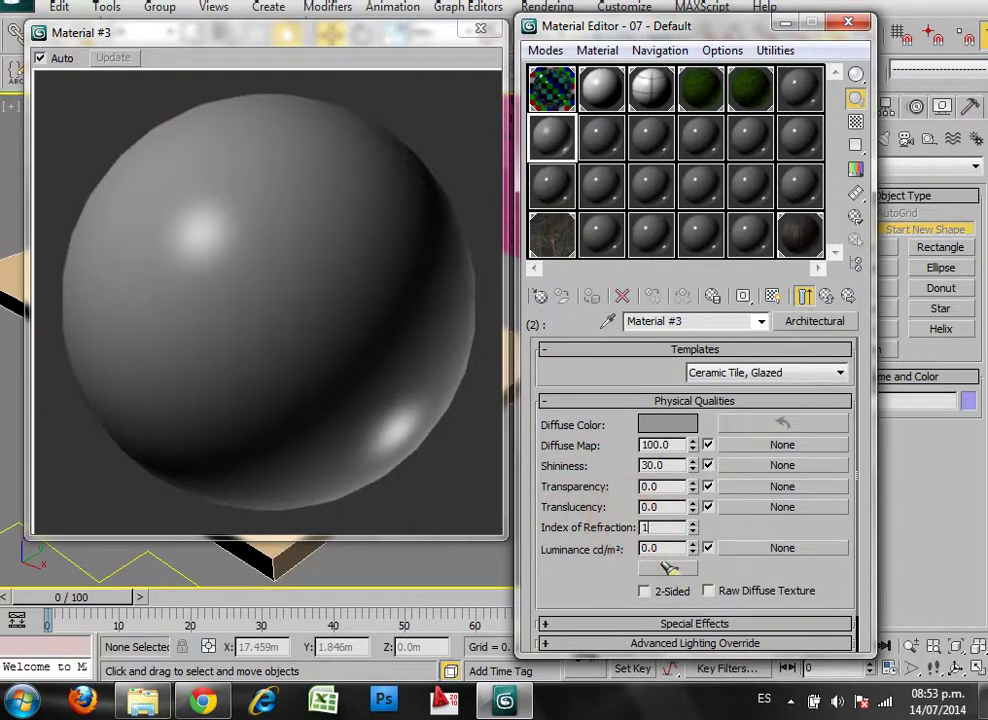
pyautogui.click(480, 28)
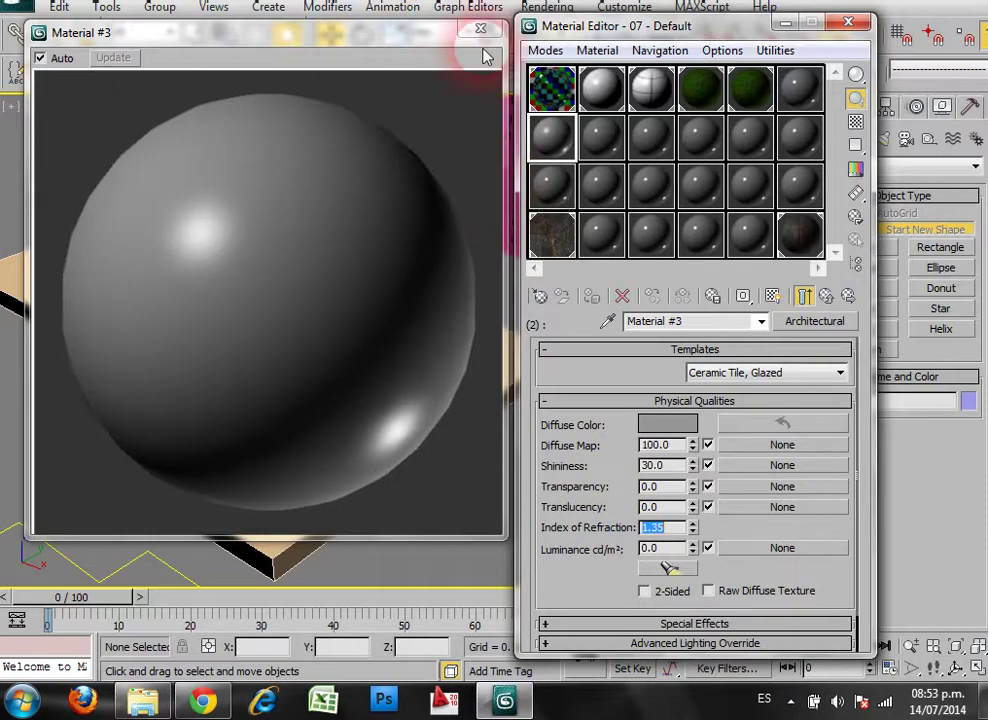
# Choose Bitmap as the diffuse map type for Material #3.
pyautogui.click(838, 356)
pyautogui.click(782, 444)
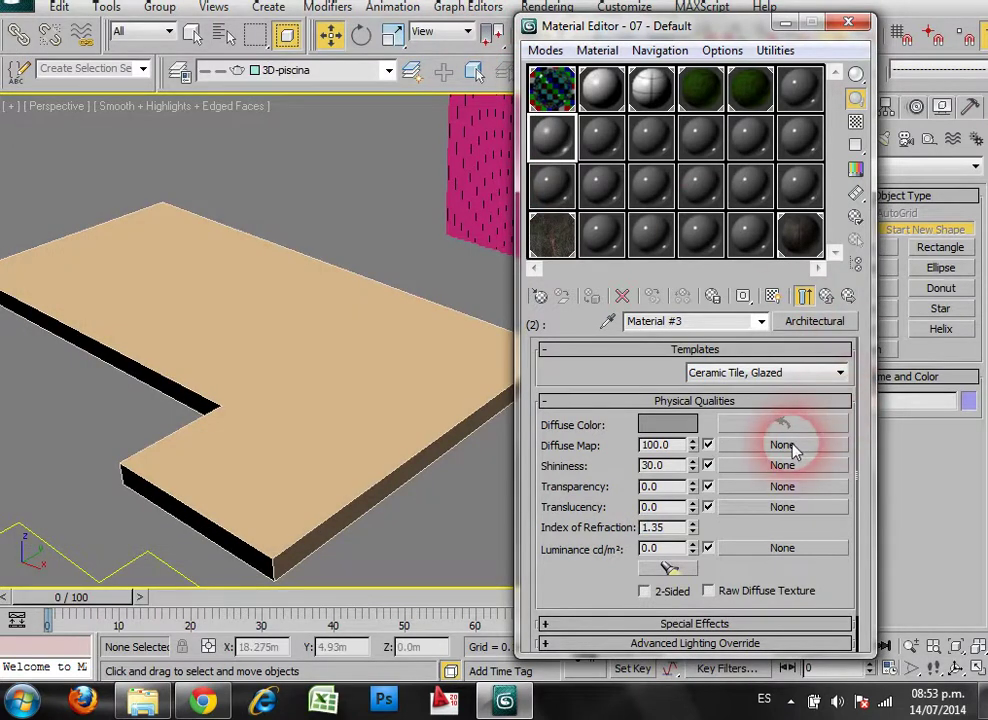
pyautogui.doubleClick(335, 115)
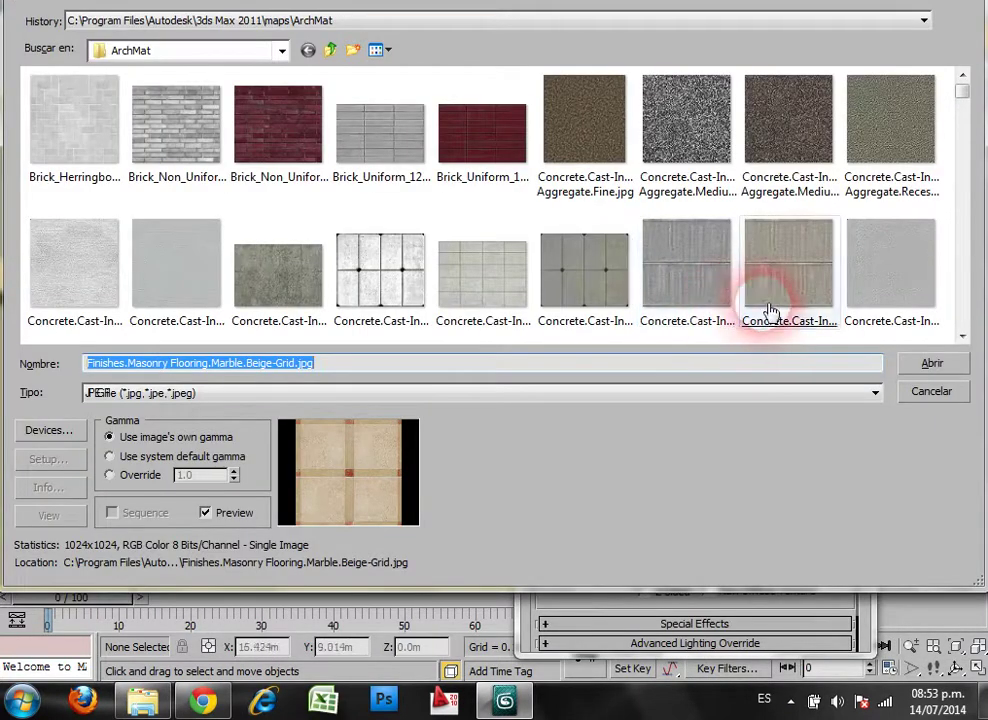
# Browse the texture thumbnails in the ArchMat folder for a suitable tile or stone image.
pyautogui.moveTo(964, 90); pyautogui.dragTo(966, 132)
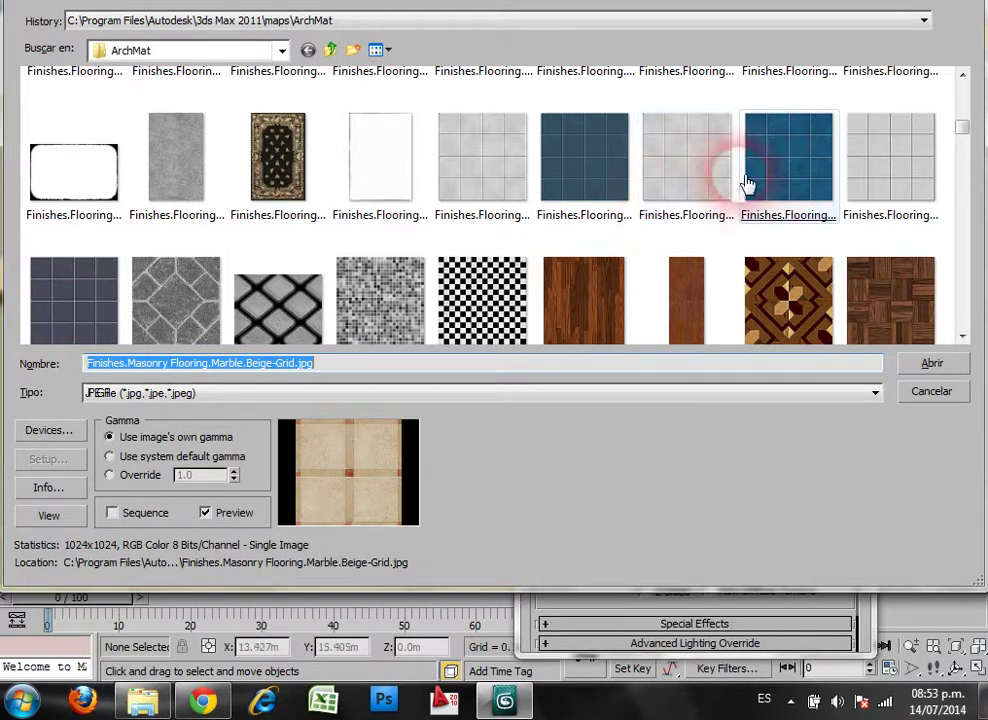
pyautogui.moveTo(779, 178)
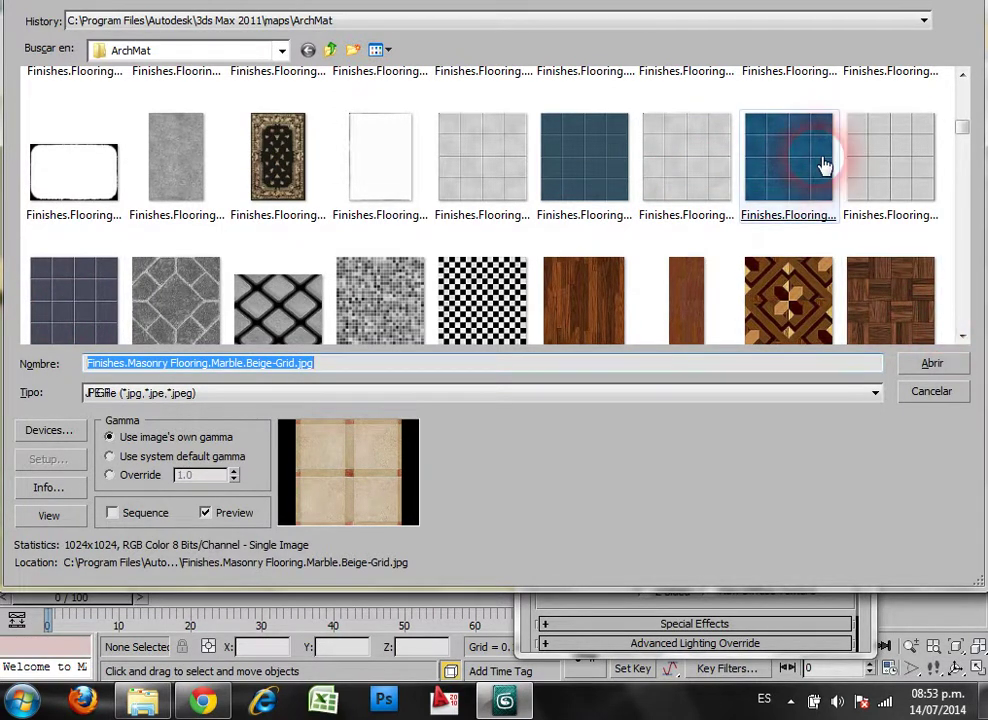
pyautogui.moveTo(820, 165)
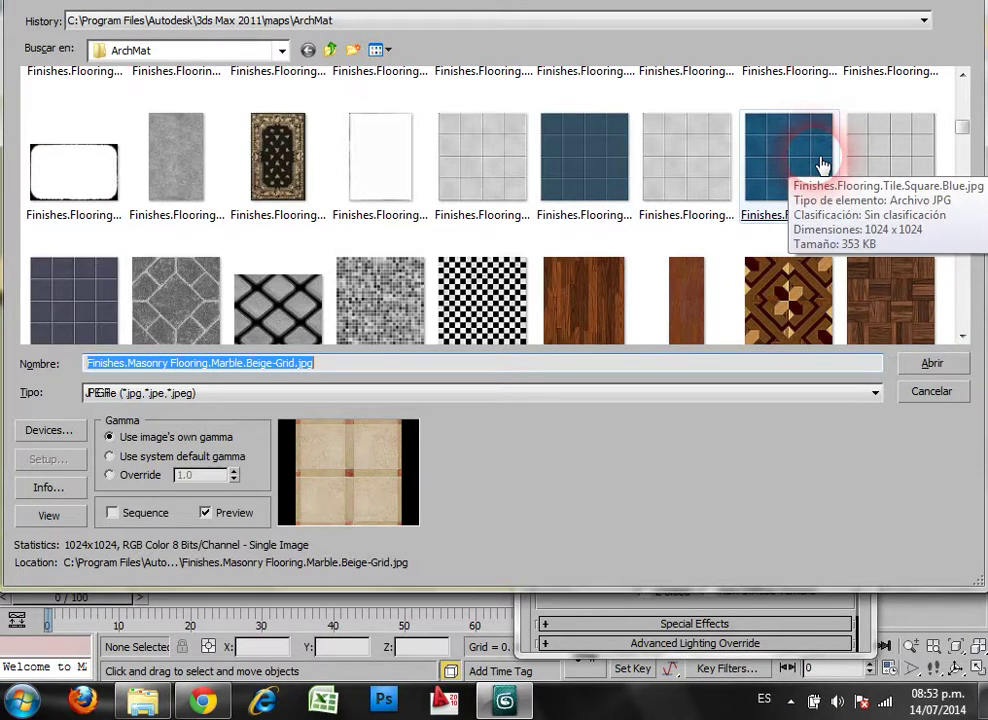
pyautogui.moveTo(305, 160)
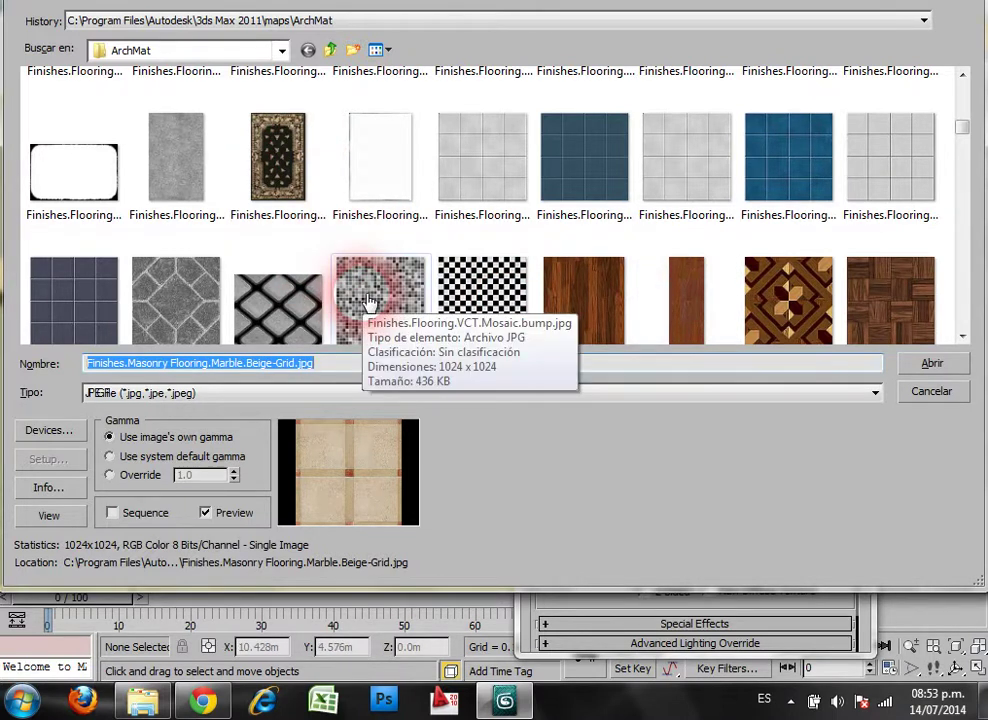
pyautogui.click(962, 338)
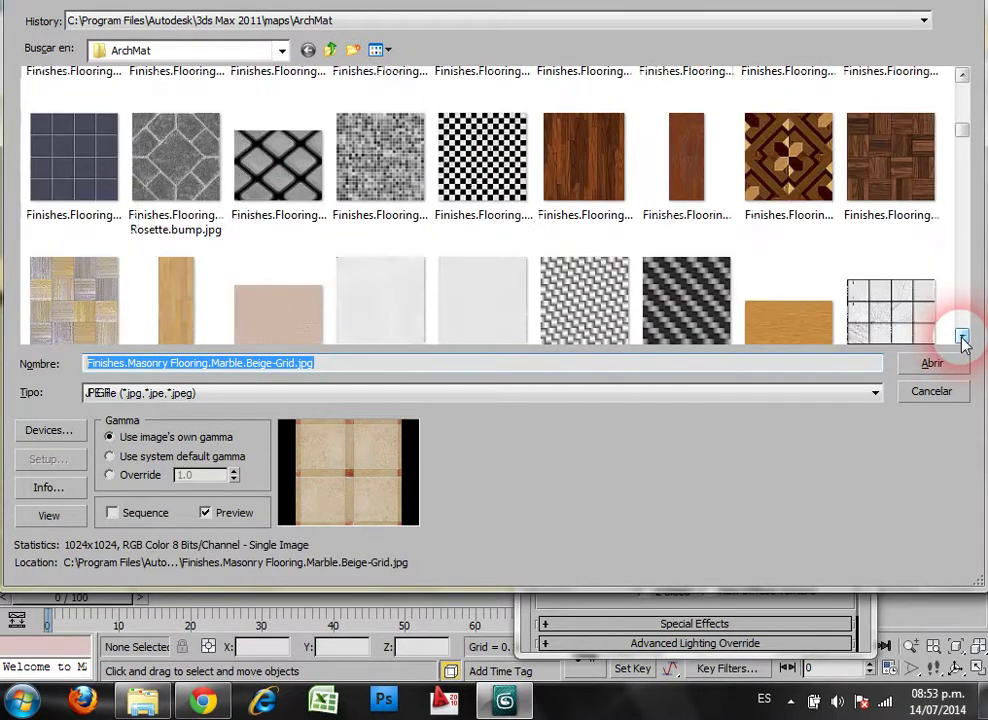
pyautogui.click(962, 338)
pyautogui.click(962, 338)
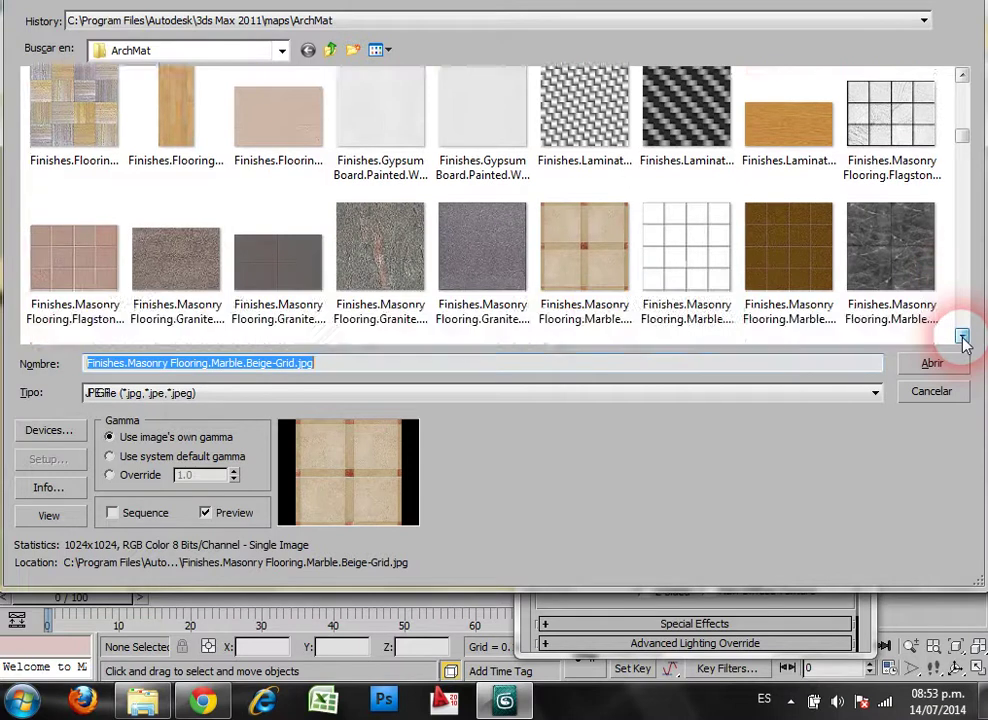
pyautogui.click(962, 338)
pyautogui.click(962, 338)
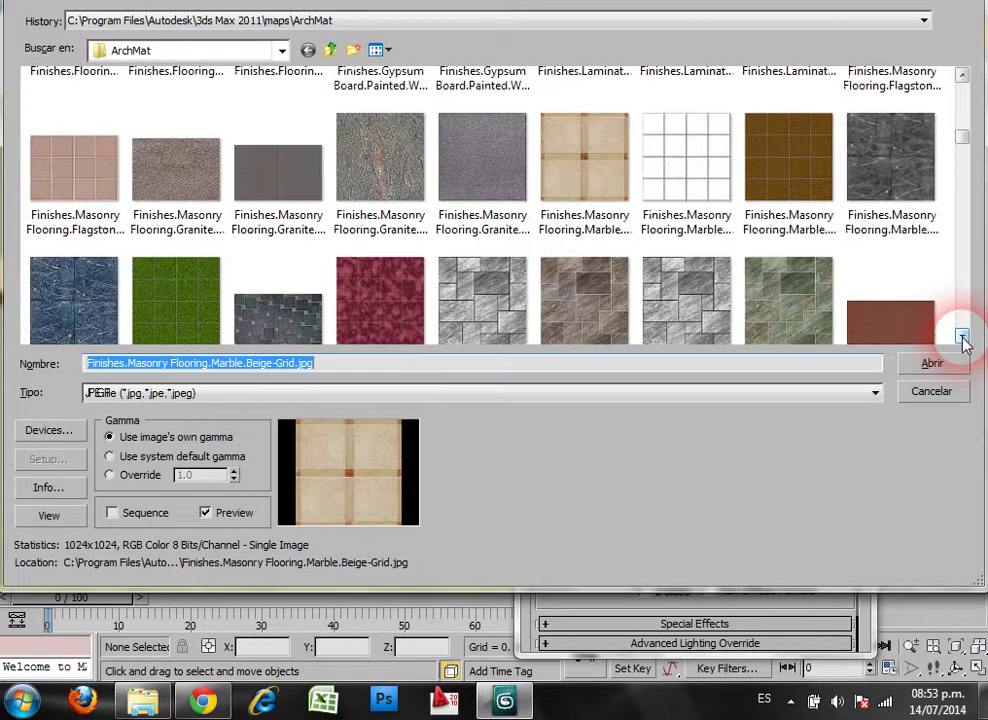
pyautogui.click(962, 338)
pyautogui.click(962, 338)
pyautogui.click(962, 338)
pyautogui.click(962, 338)
pyautogui.click(962, 338)
pyautogui.click(962, 338)
pyautogui.click(962, 338)
pyautogui.click(962, 338)
pyautogui.click(962, 338)
pyautogui.click(962, 338)
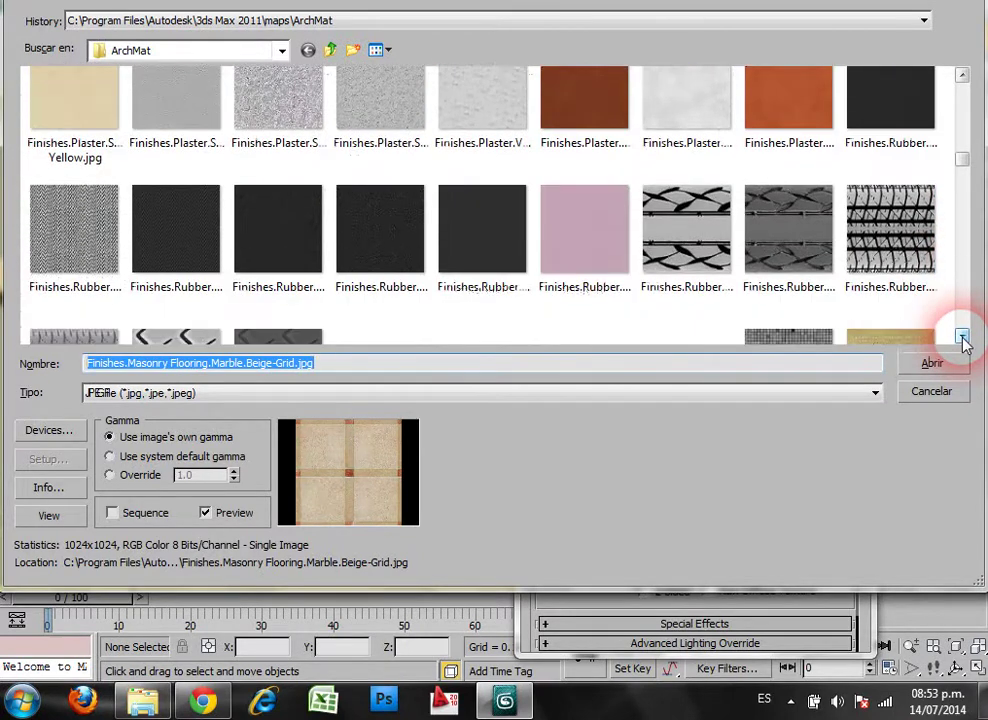
pyautogui.click(962, 338)
pyautogui.click(962, 338)
pyautogui.click(962, 338)
pyautogui.click(962, 338)
pyautogui.click(962, 338)
pyautogui.click(962, 338)
pyautogui.click(962, 338)
pyautogui.moveTo(964, 176); pyautogui.dragTo(965, 172)
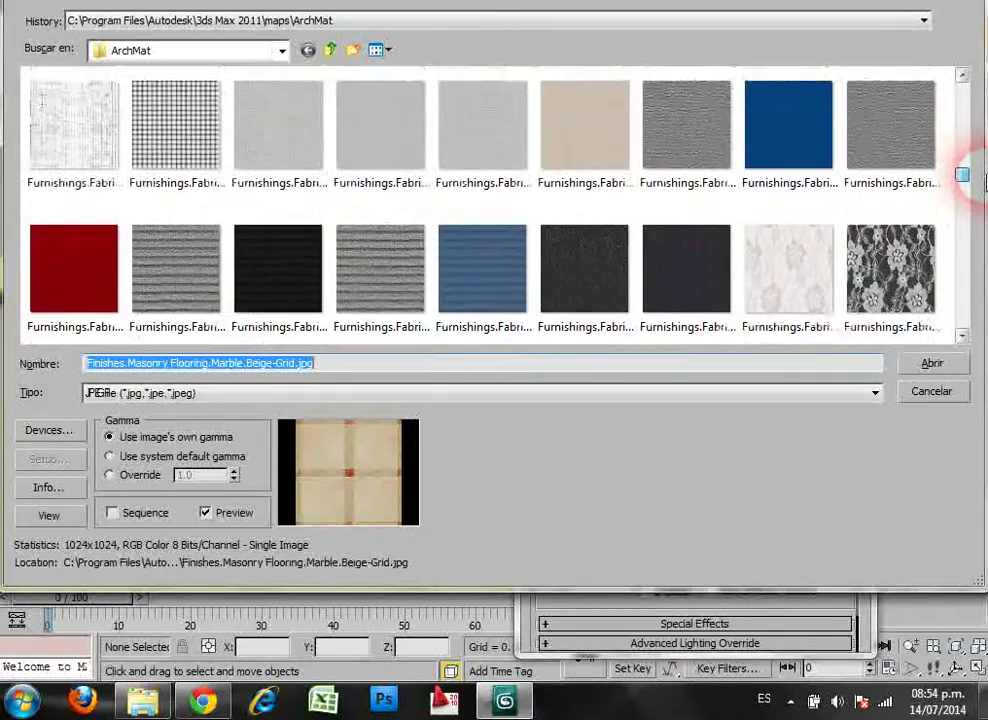
pyautogui.scroll(-5, 978, 182)
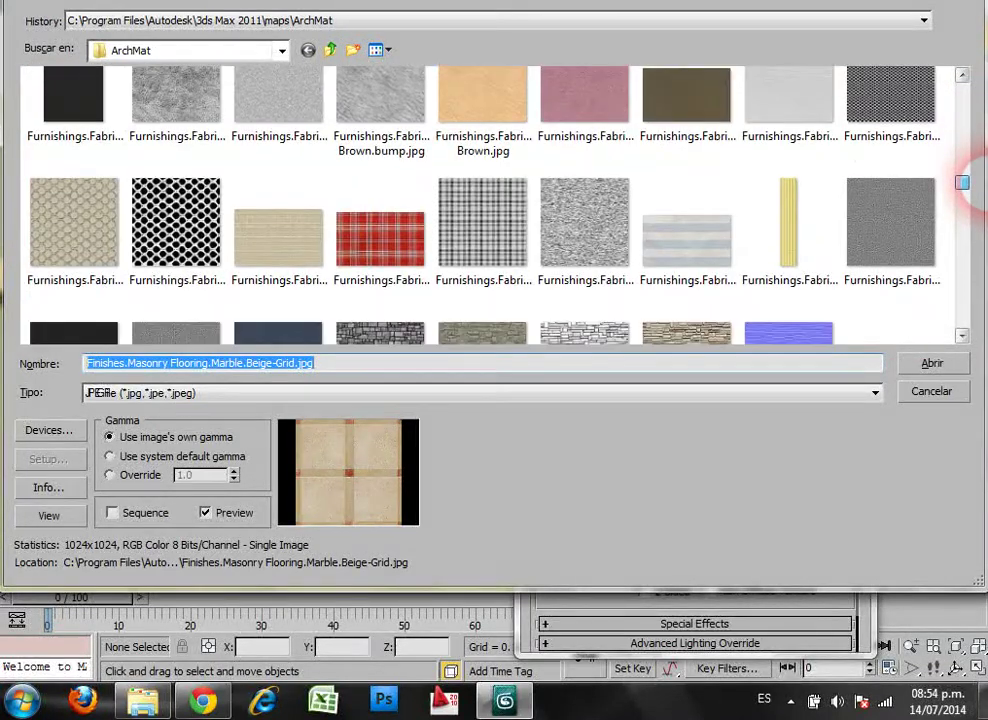
# Load Masonry.Stone.Travertine.Rectangular.jpg from the maps\adskMtl folder as the diffuse bitmap and return to the Multi/Sub-Object parent level.
pyautogui.click(270, 50)
pyautogui.click(178, 228)
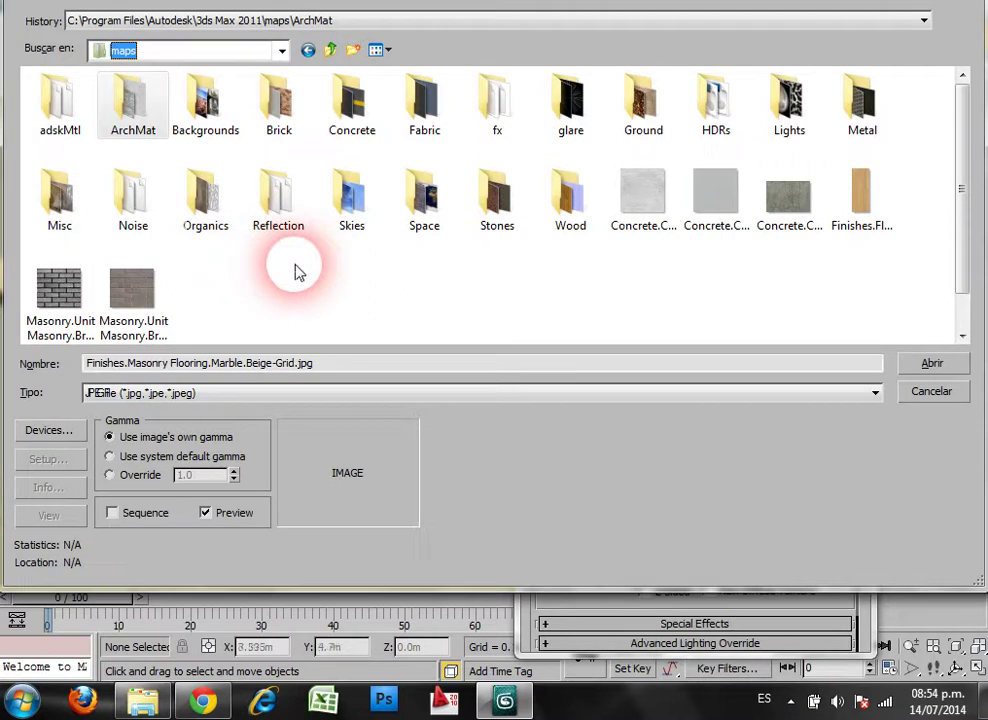
pyautogui.click(420, 283)
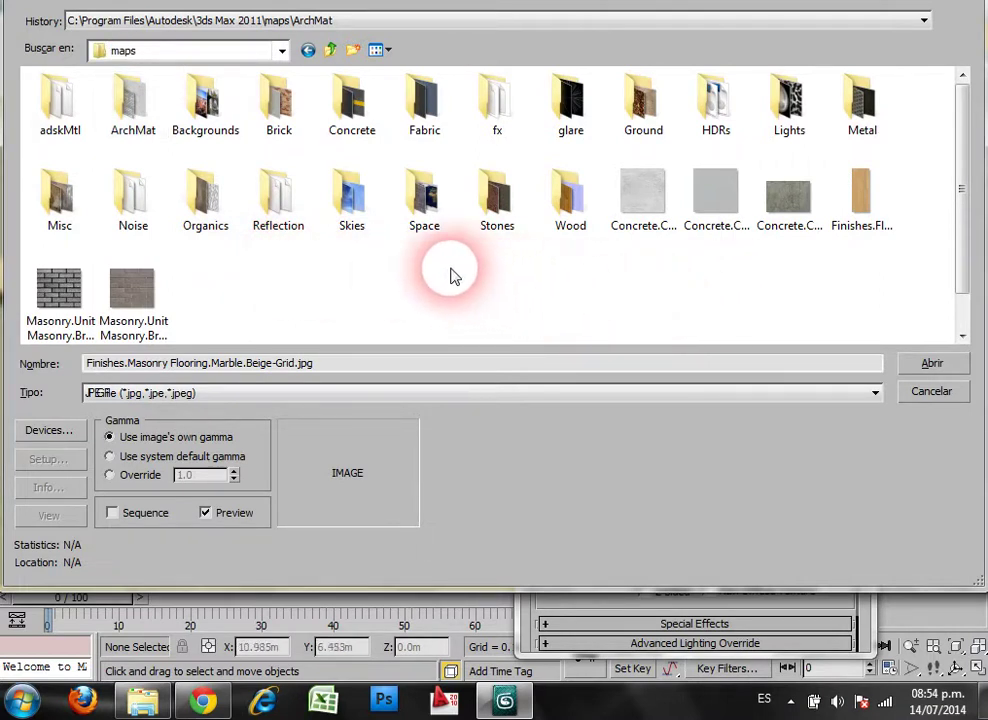
pyautogui.doubleClick(61, 108)
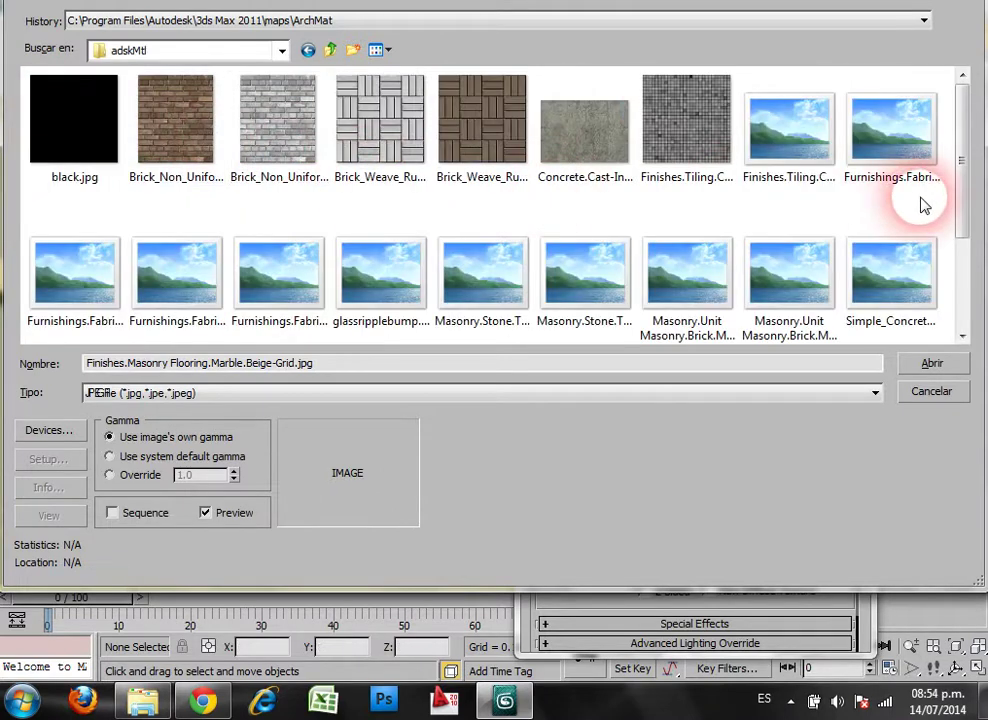
pyautogui.moveTo(958, 133); pyautogui.dragTo(957, 194)
pyautogui.click(580, 152)
pyautogui.click(966, 396)
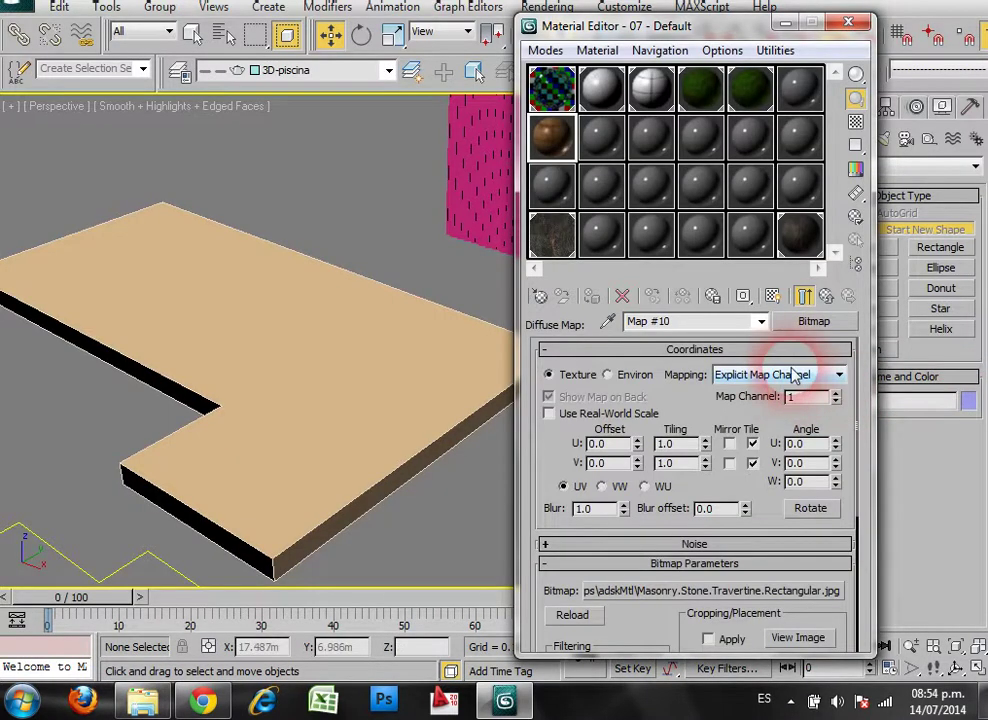
pyautogui.click(828, 298)
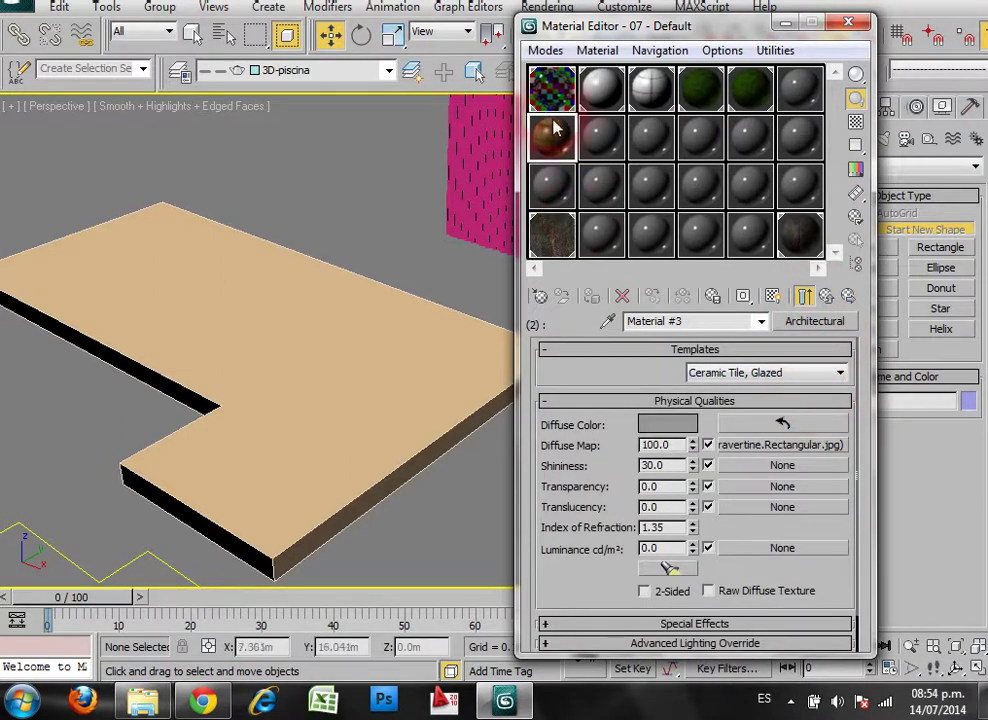
pyautogui.click(827, 299)
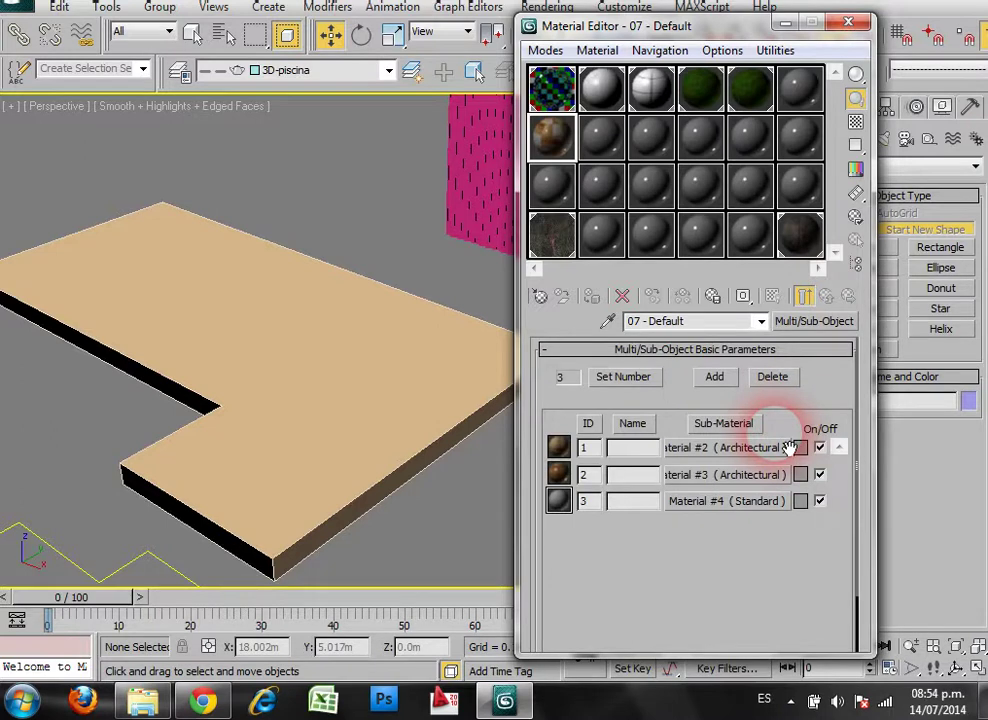
# Change the ID 3 sub-material, Material #4, from Standard to Architectural.
pyautogui.click(722, 505)
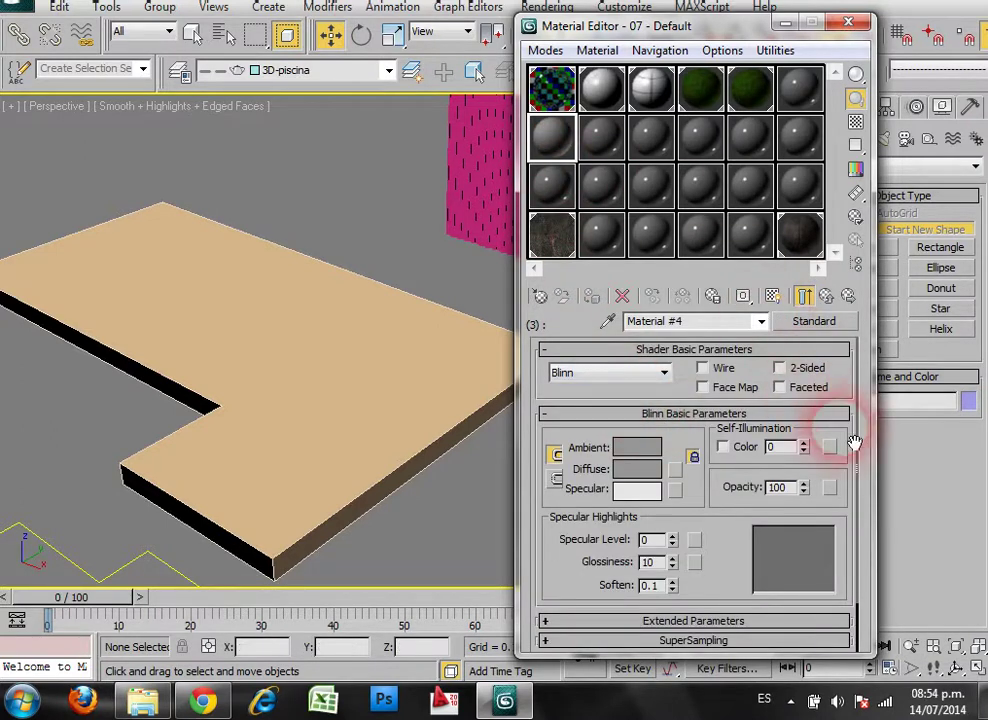
pyautogui.click(815, 322)
pyautogui.doubleClick(300, 110)
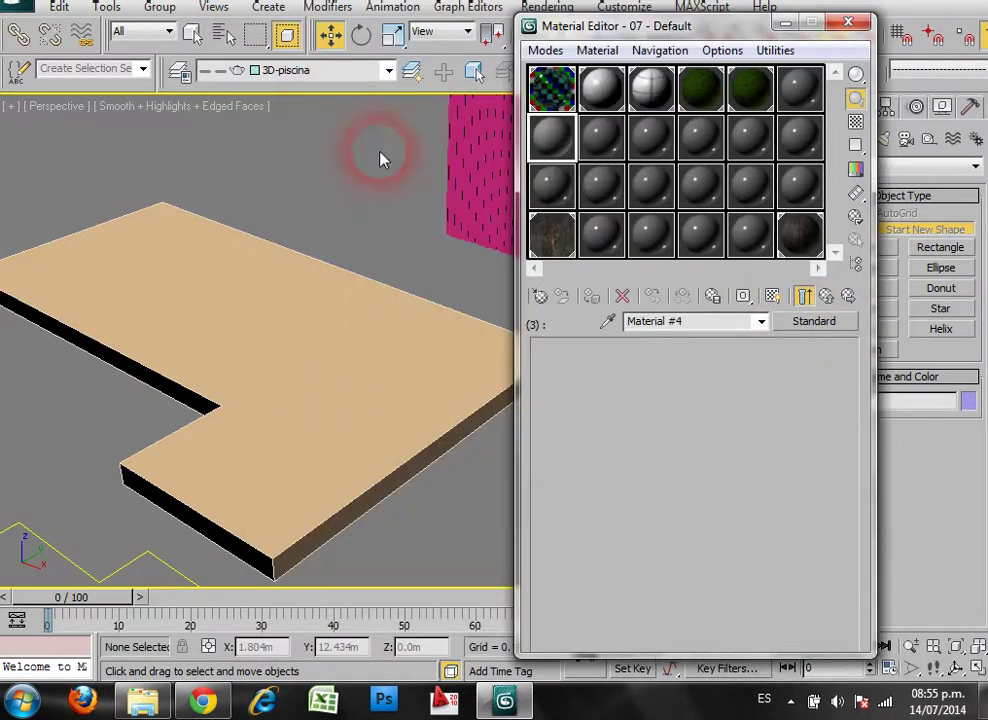
# Set the Diffuse Color of Material #4 to pure white (255, 255, 255), leaving its diffuse map empty.
pyautogui.click(785, 441)
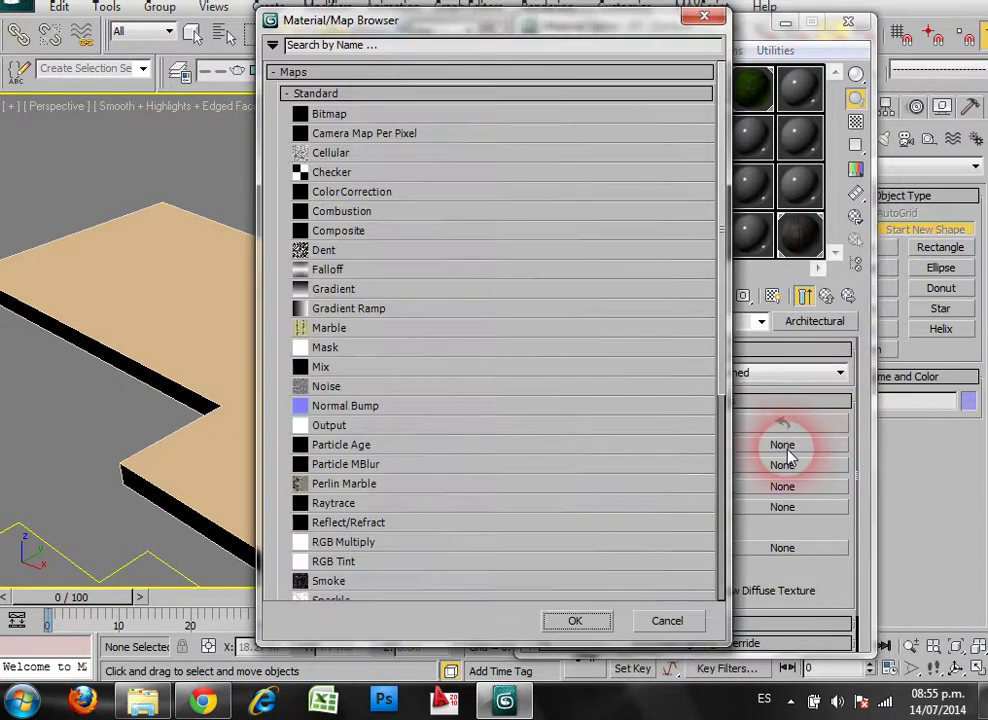
pyautogui.click(678, 618)
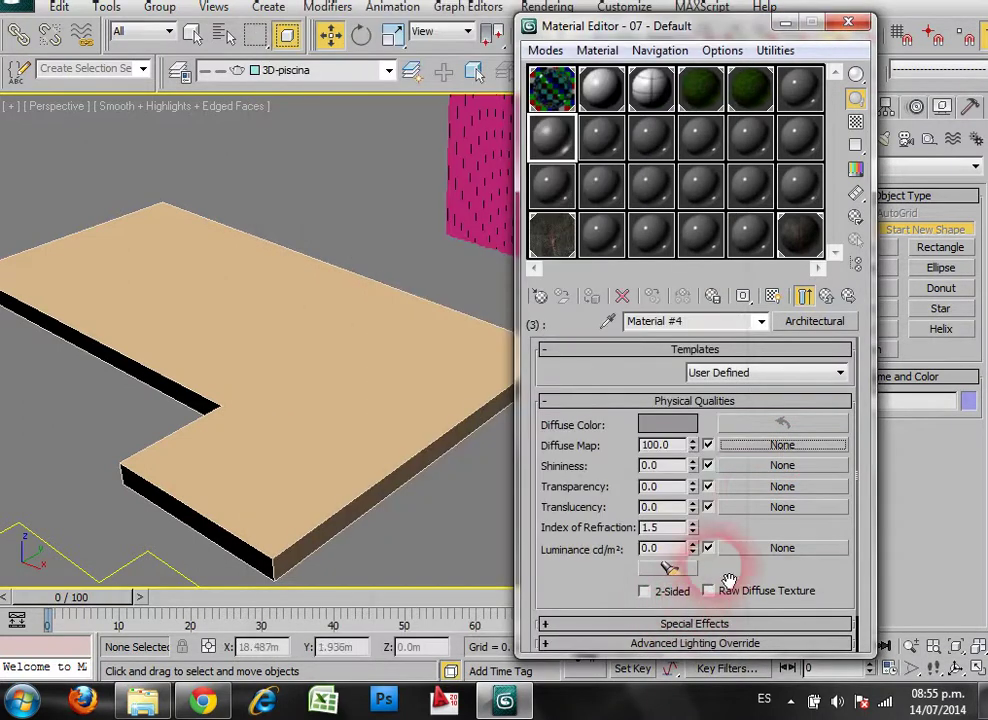
pyautogui.click(668, 424)
pyautogui.moveTo(566, 182); pyautogui.dragTo(567, 243)
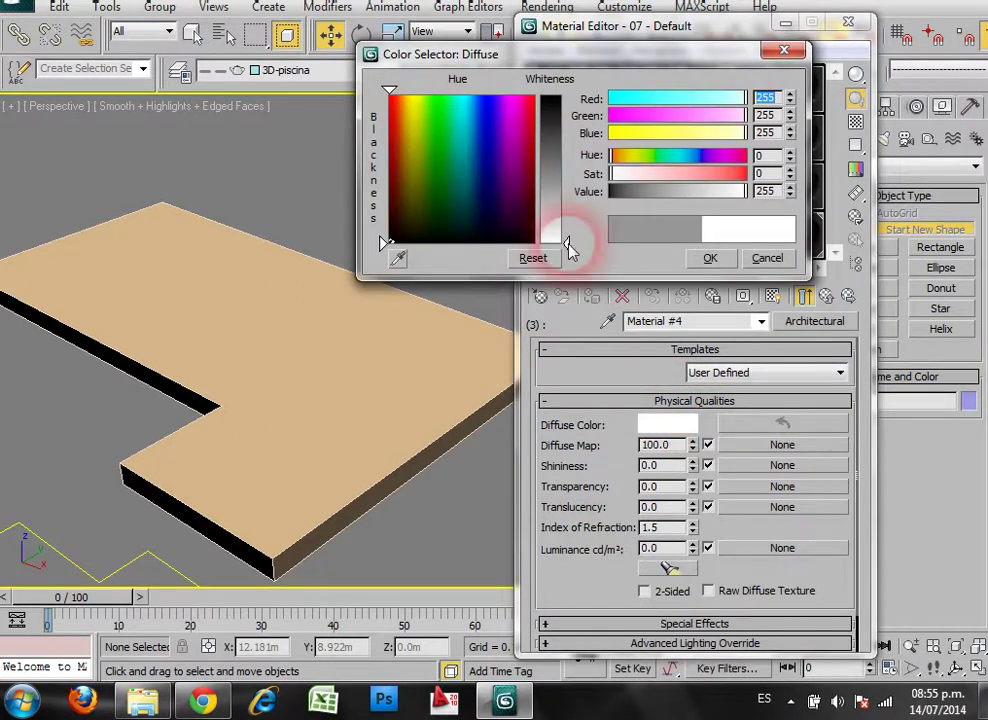
pyautogui.click(705, 259)
# Apply the Paint Flat template to Material #4, return to the Multi/Sub-Object parent level and close the Material Editor.
pyautogui.click(755, 372)
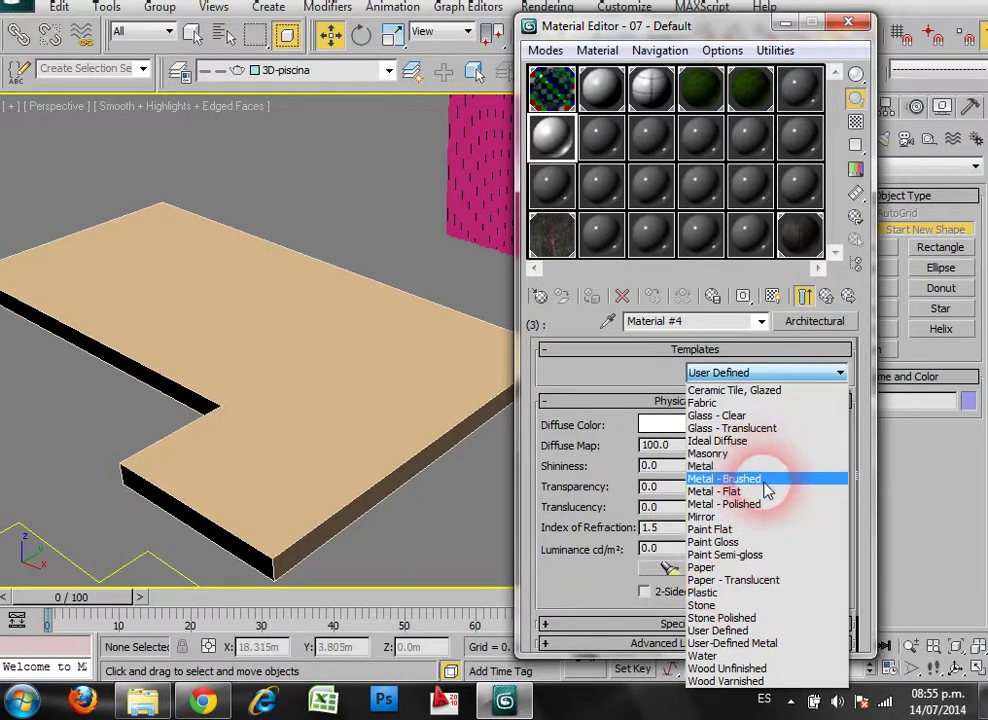
pyautogui.click(745, 530)
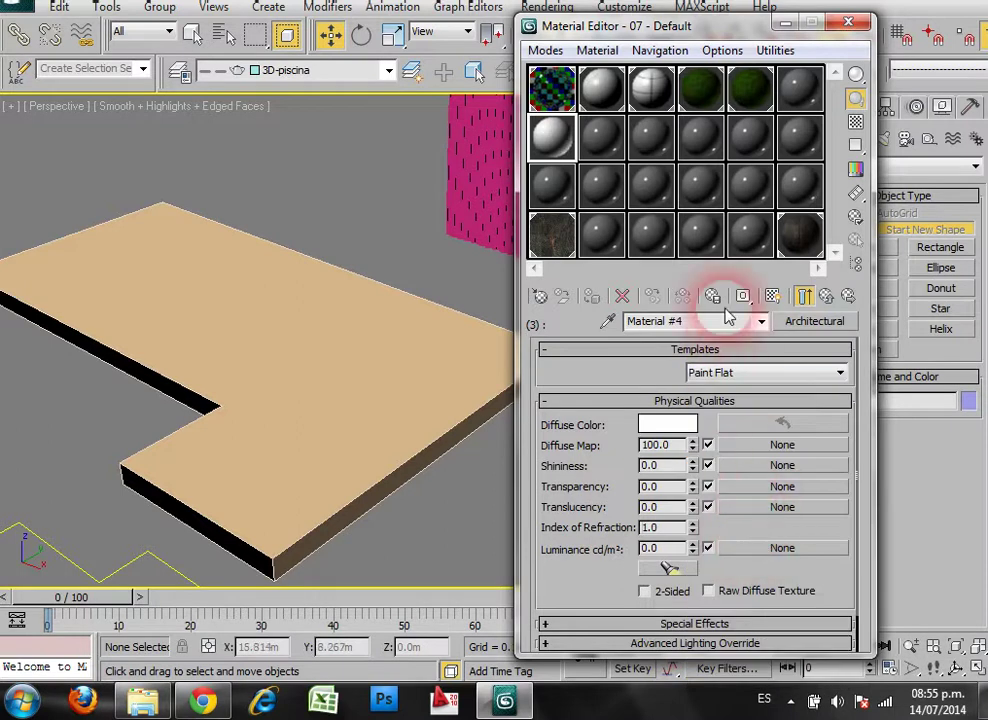
pyautogui.click(825, 298)
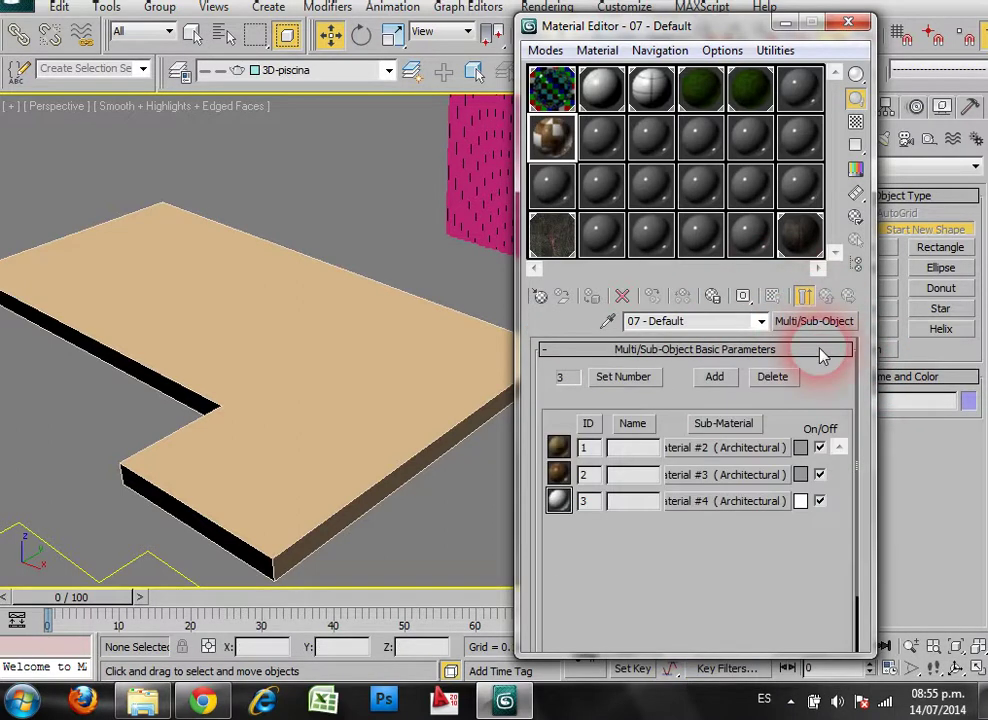
pyautogui.click(847, 23)
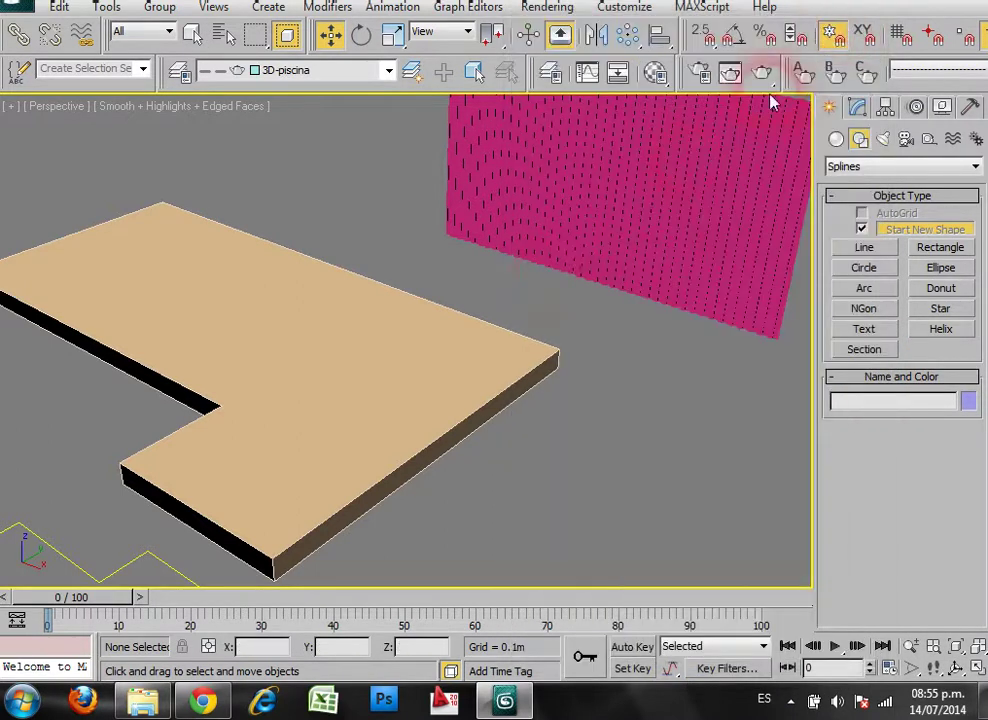
# Select the L-shaped slab and pick its upper outer edge opposite the inner corner at the Edit Poly edge level.
pyautogui.click(482, 335)
pyautogui.moveTo(613, 348); pyautogui.dragTo(738, 370, button='middle')
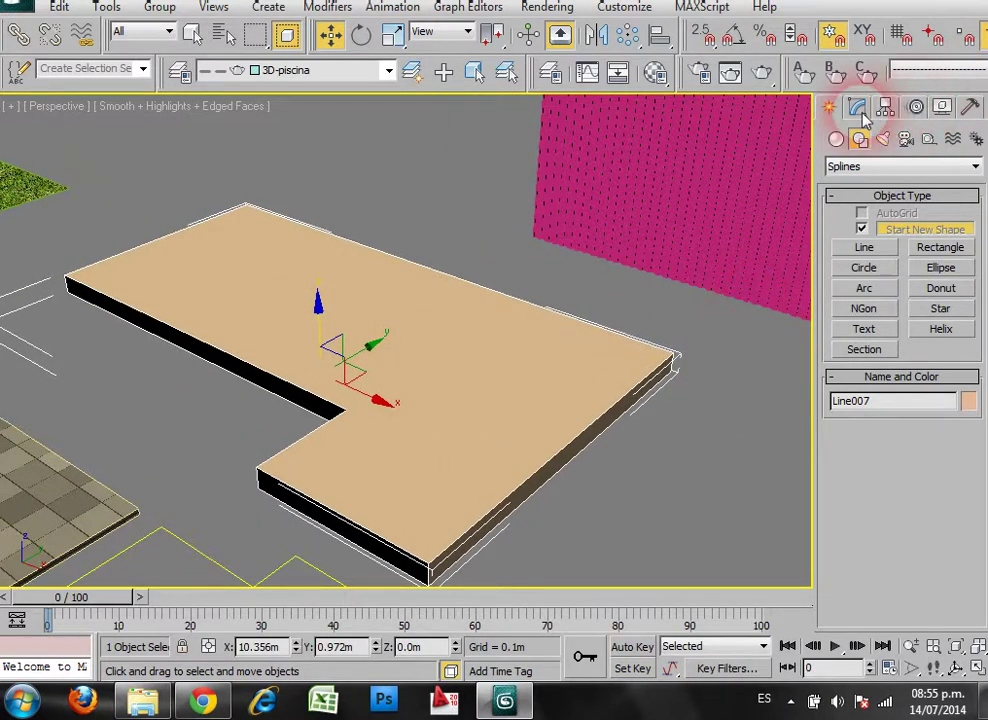
pyautogui.moveTo(441, 399)
pyautogui.mouseDown(button='middle')
pyautogui.moveTo(507, 348)
pyautogui.moveTo(397, 386)
pyautogui.moveTo(450, 395)
pyautogui.mouseUp(button='middle')
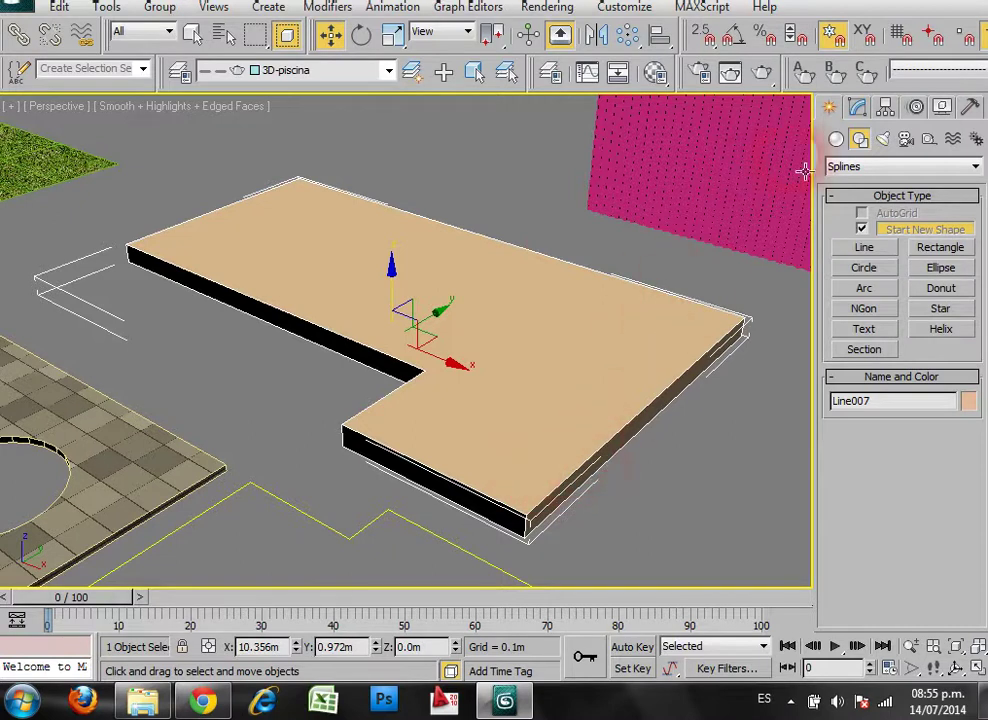
pyautogui.click(860, 110)
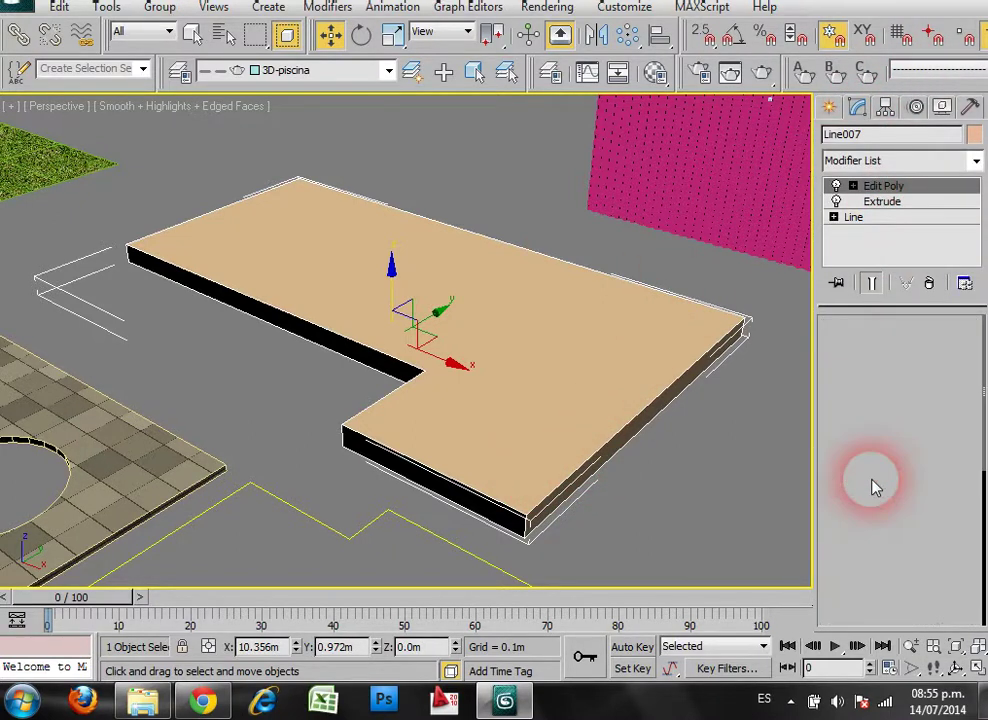
pyautogui.click(873, 480)
pyautogui.click(635, 438)
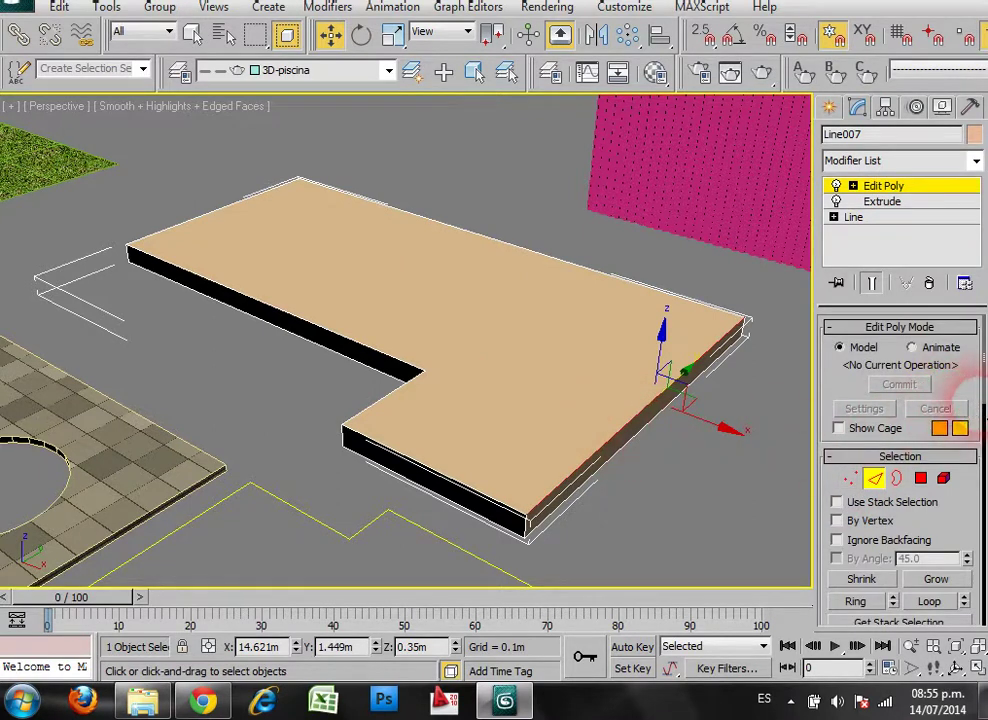
# Insert a vertex on the selected upper edge, roughly in line with the slab's inner corner.
pyautogui.moveTo(975, 384); pyautogui.dragTo(984, 522)
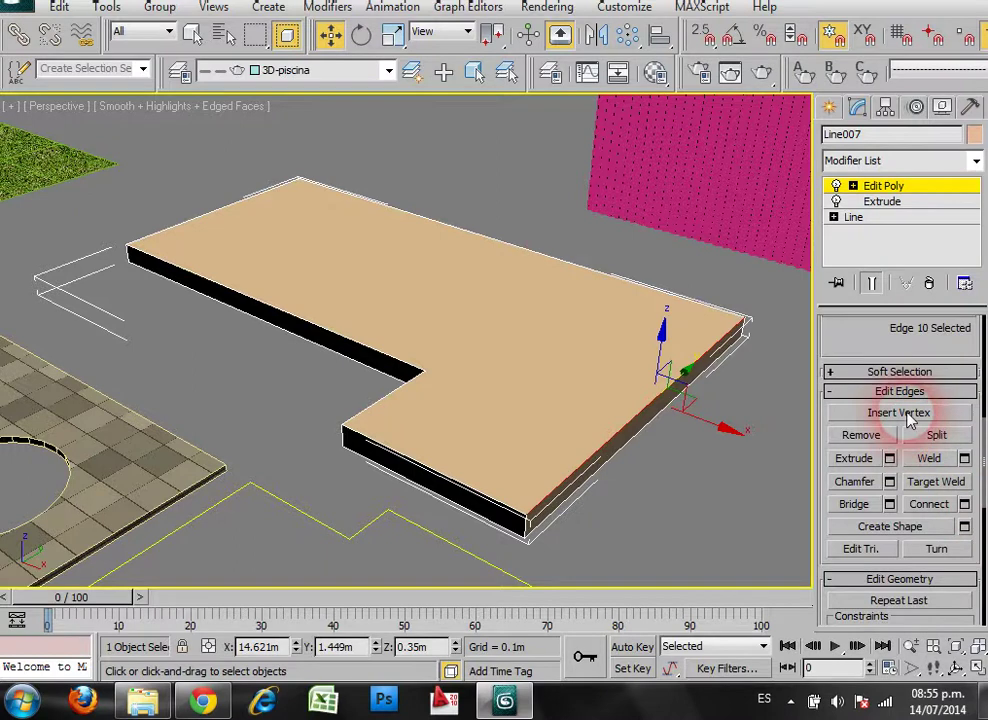
pyautogui.click(908, 416)
pyautogui.click(735, 433)
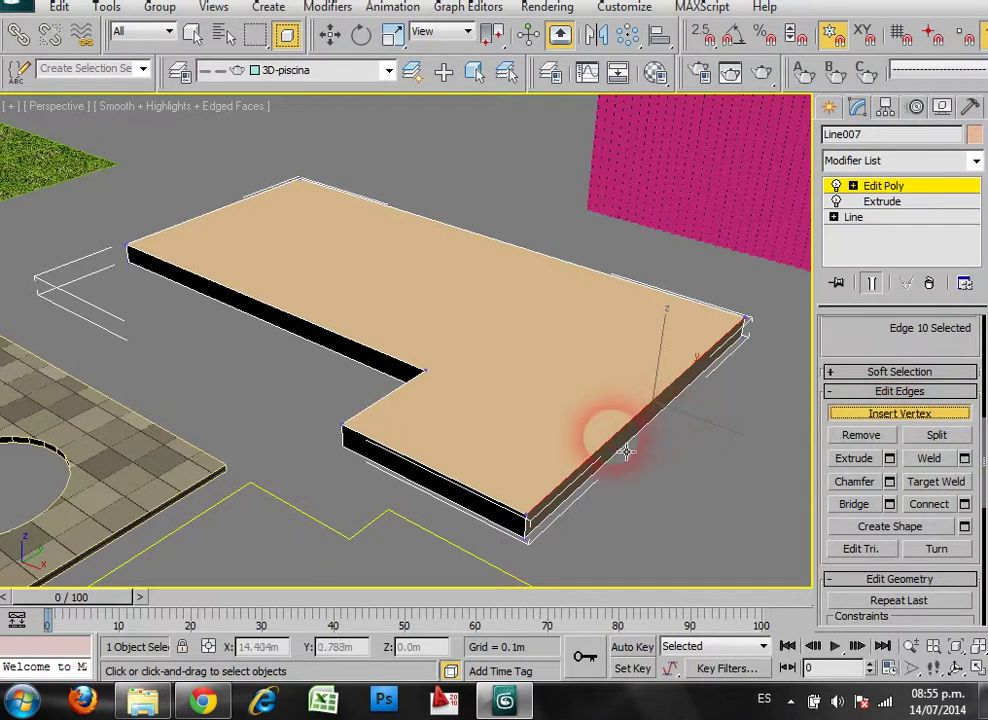
pyautogui.click(776, 483)
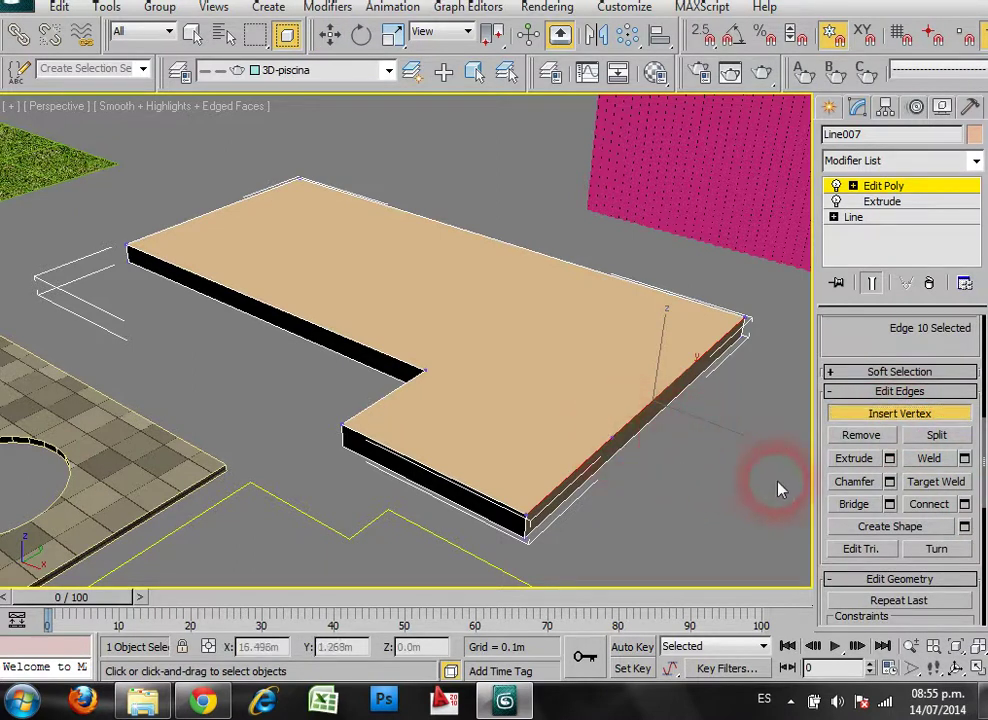
pyautogui.click(633, 442)
pyautogui.scroll(10, 617, 453)
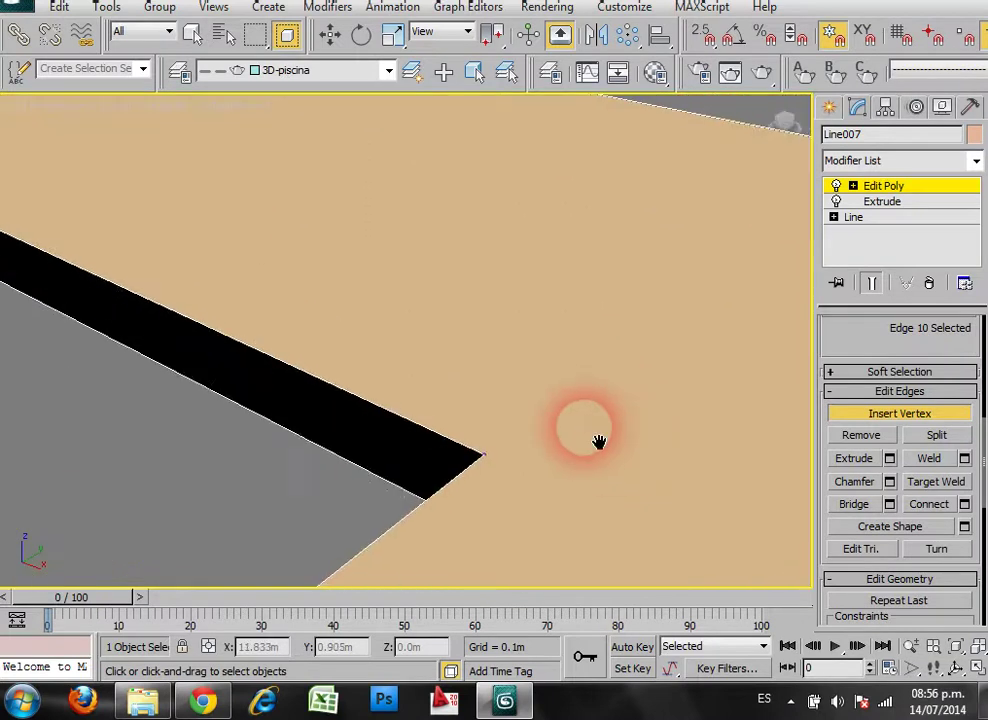
pyautogui.scroll(-4, 530, 380)
pyautogui.click(530, 396)
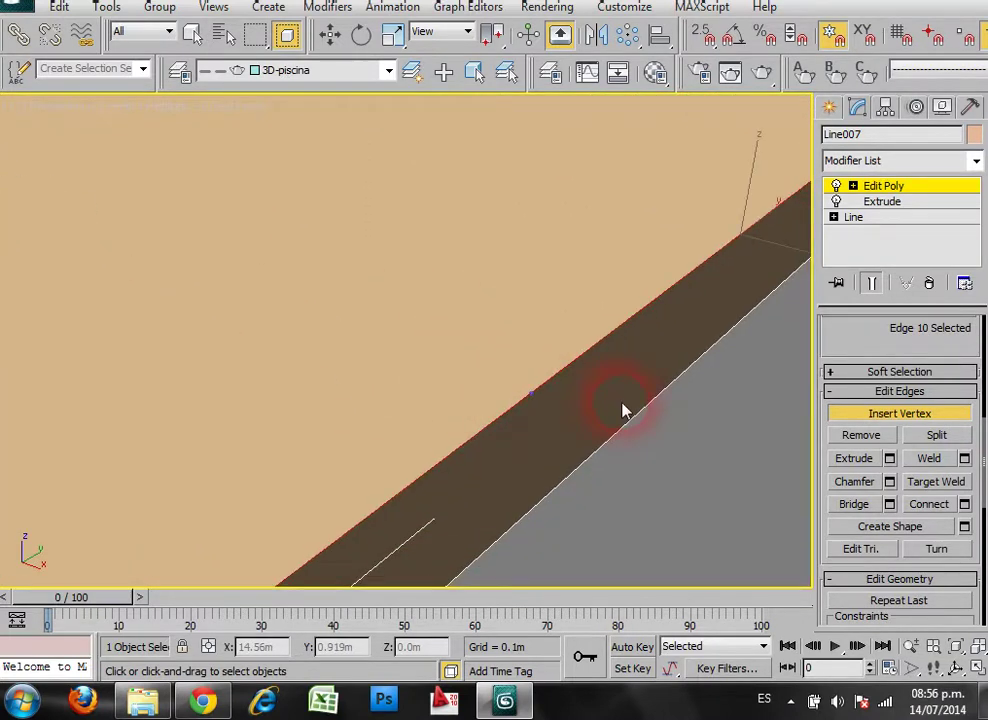
pyautogui.scroll(-5, 556, 399)
pyautogui.scroll(2, 637, 437)
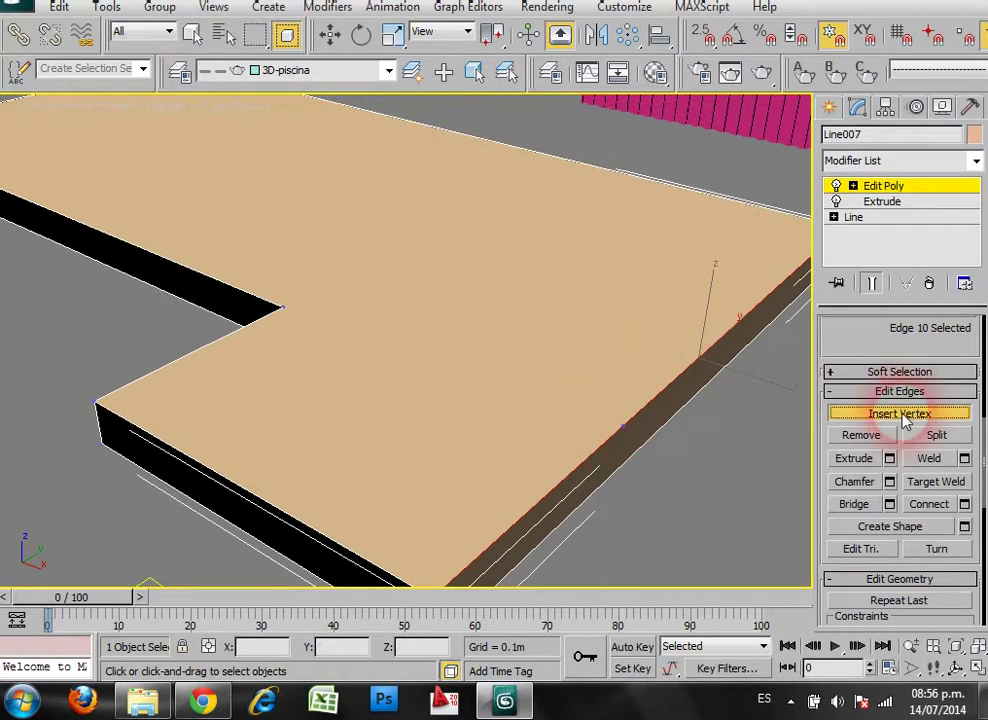
pyautogui.press('w')
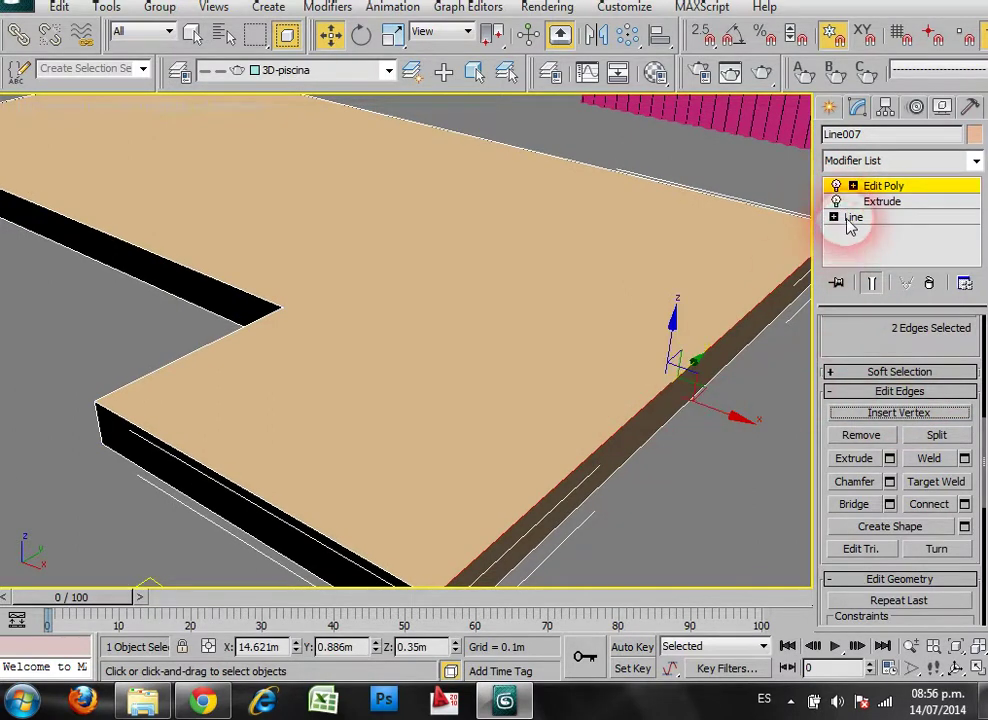
# Connect the inserted vertex to the slab's inner corner vertex with an edge across the top face.
pyautogui.click(853, 186)
pyautogui.click(888, 201)
pyautogui.moveTo(625, 424); pyautogui.dragTo(653, 447)
pyautogui.keyDown('ctrl'); pyautogui.moveTo(314, 326); pyautogui.dragTo(313, 331); pyautogui.keyUp('ctrl')
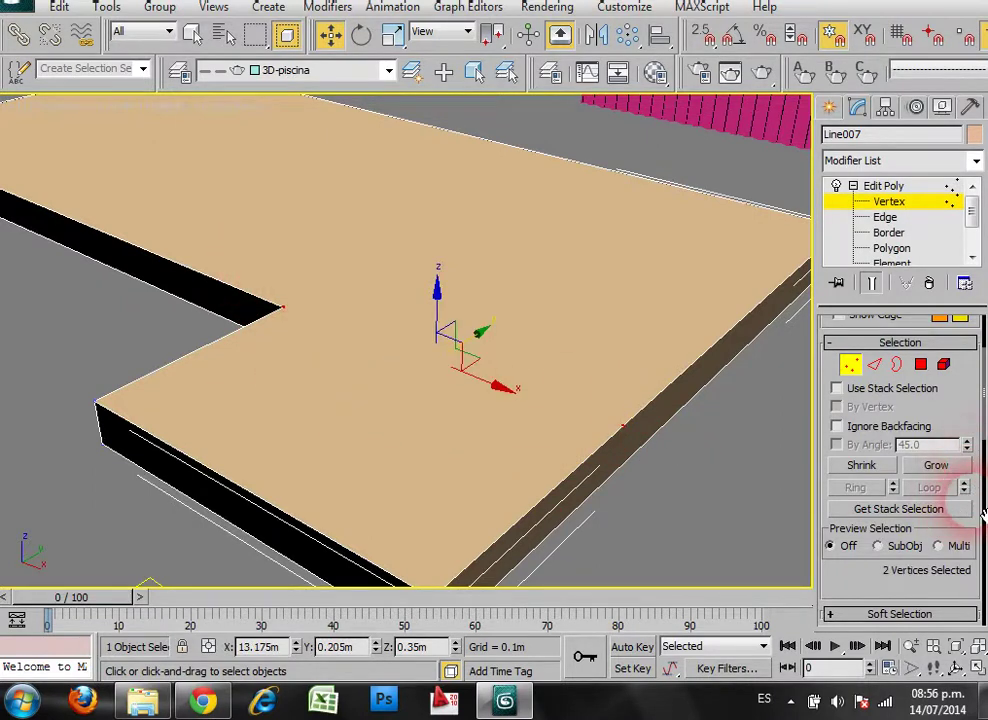
pyautogui.scroll(-5, 983, 419)
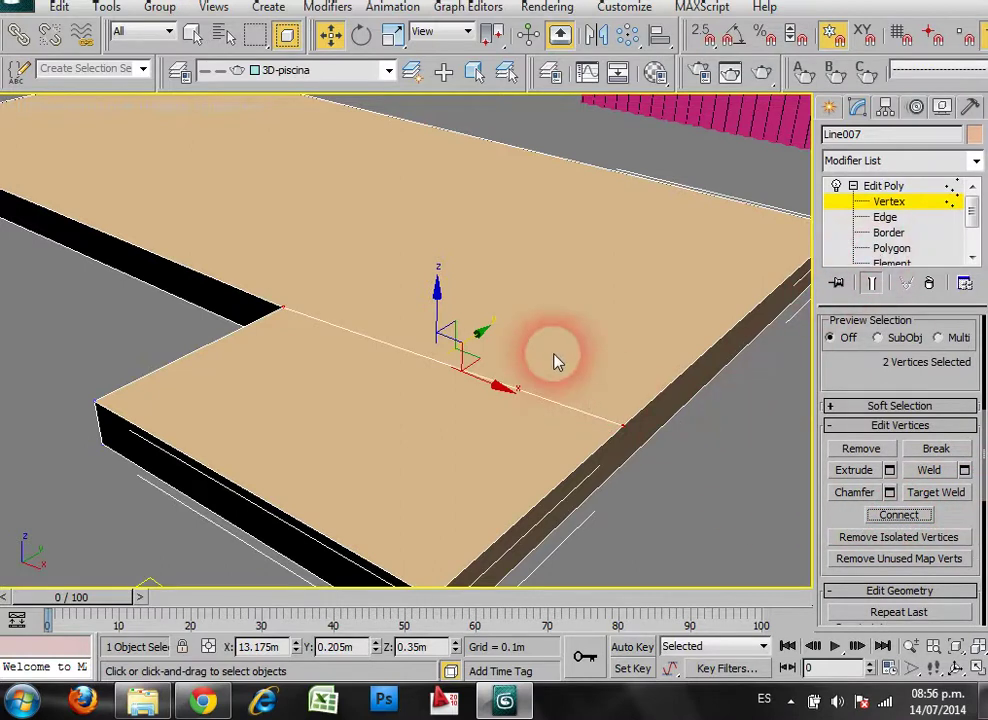
# Align the inserted vertex with the inner corner vertex by setting its absolute world Y coordinate to 0.087 m.
pyautogui.moveTo(220, 231); pyautogui.dragTo(315, 320)
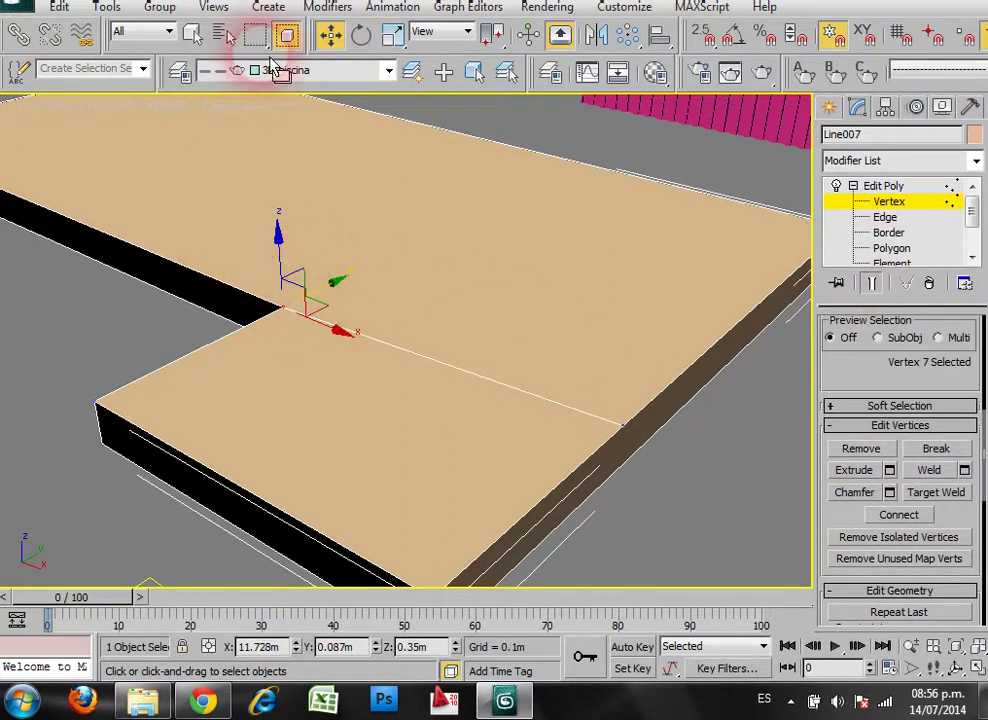
pyautogui.rightClick(330, 35)
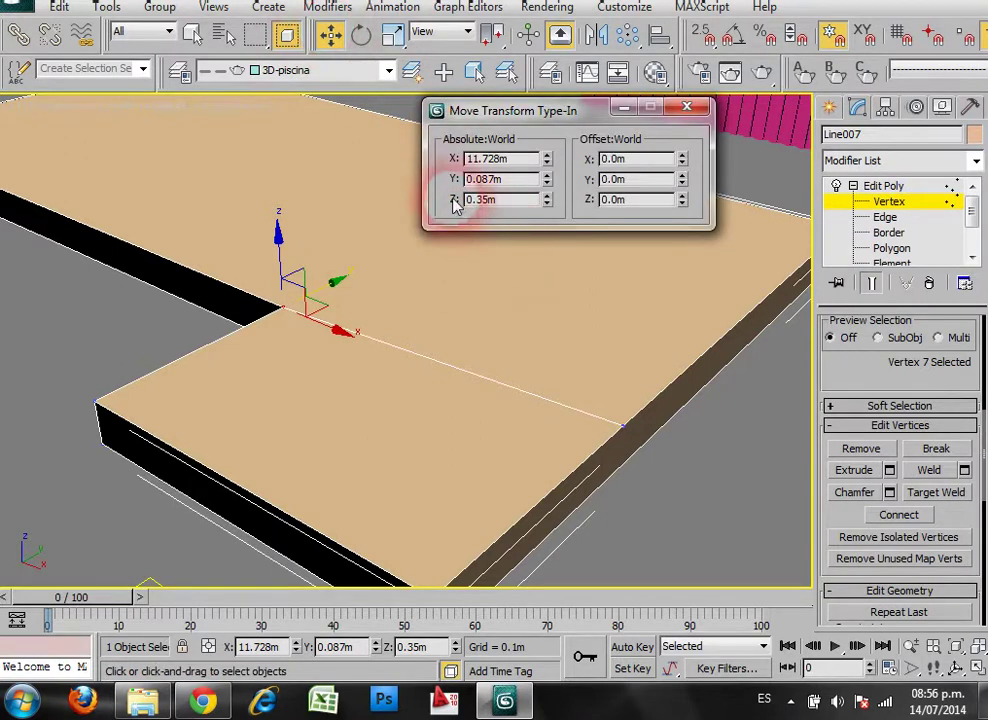
pyautogui.moveTo(584, 364); pyautogui.dragTo(635, 439)
pyautogui.moveTo(470, 179); pyautogui.dragTo(546, 185)
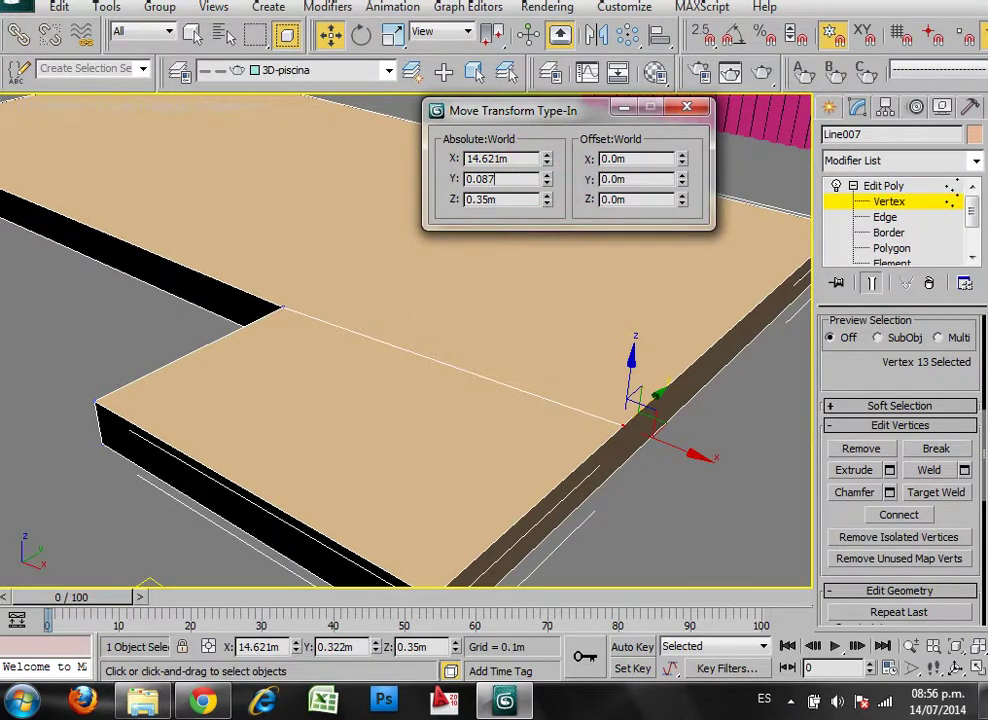
pyautogui.press('Return')
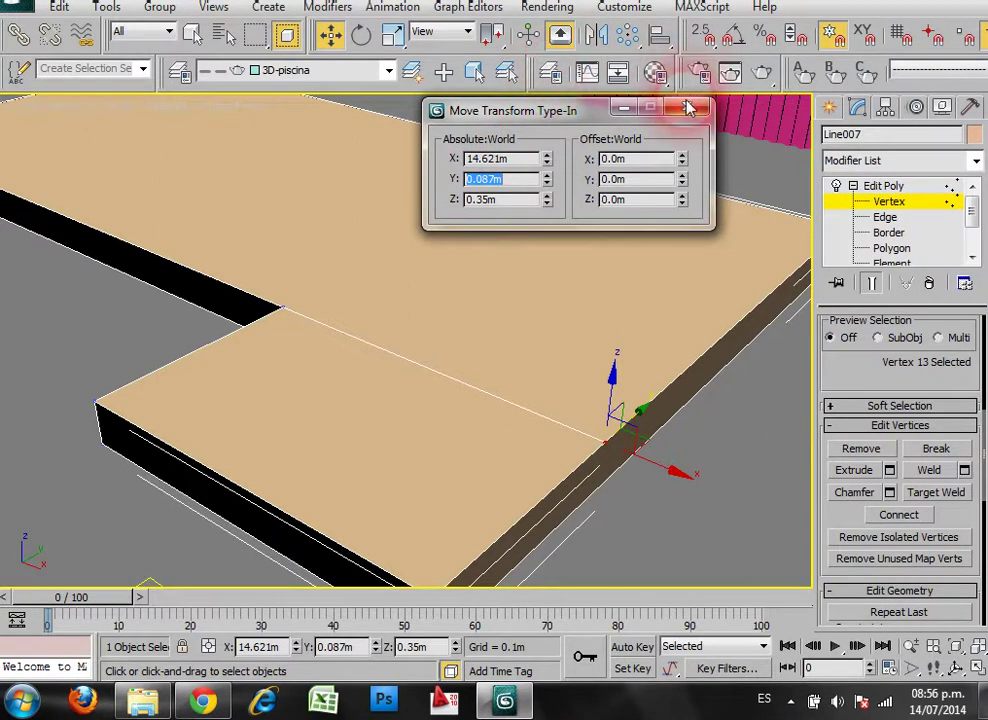
pyautogui.click(686, 106)
pyautogui.click(706, 444)
# Switch the slab to polygon level, select all of its polygons and try to assign them material ID 3.
pyautogui.moveTo(443, 386); pyautogui.dragTo(503, 399, button='middle')
pyautogui.scroll(-5, 598, 328)
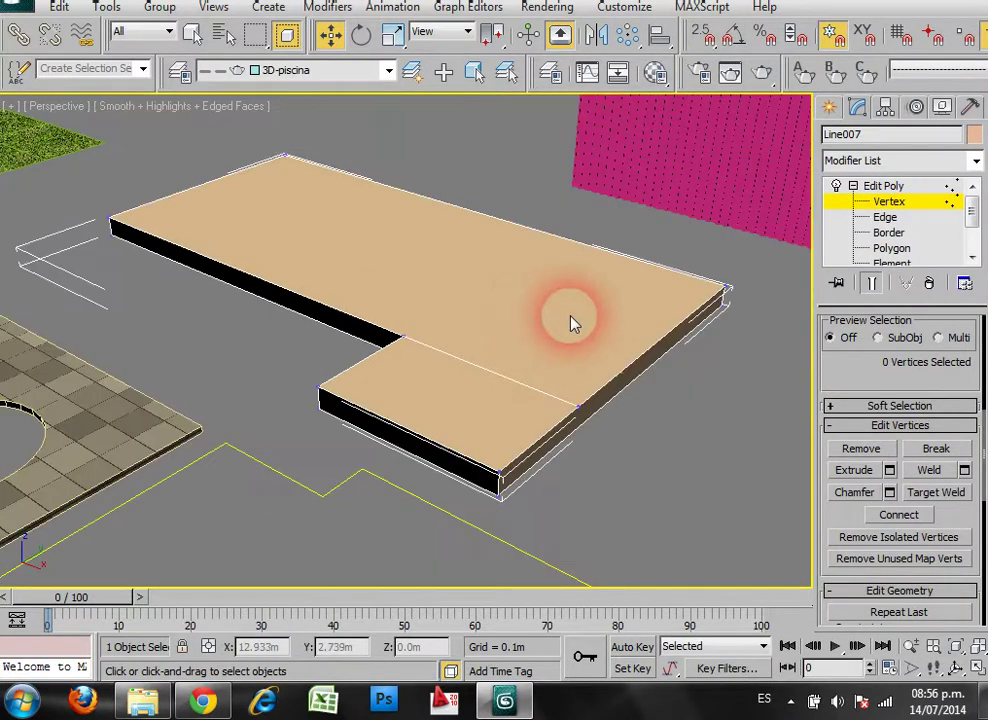
pyautogui.click(878, 249)
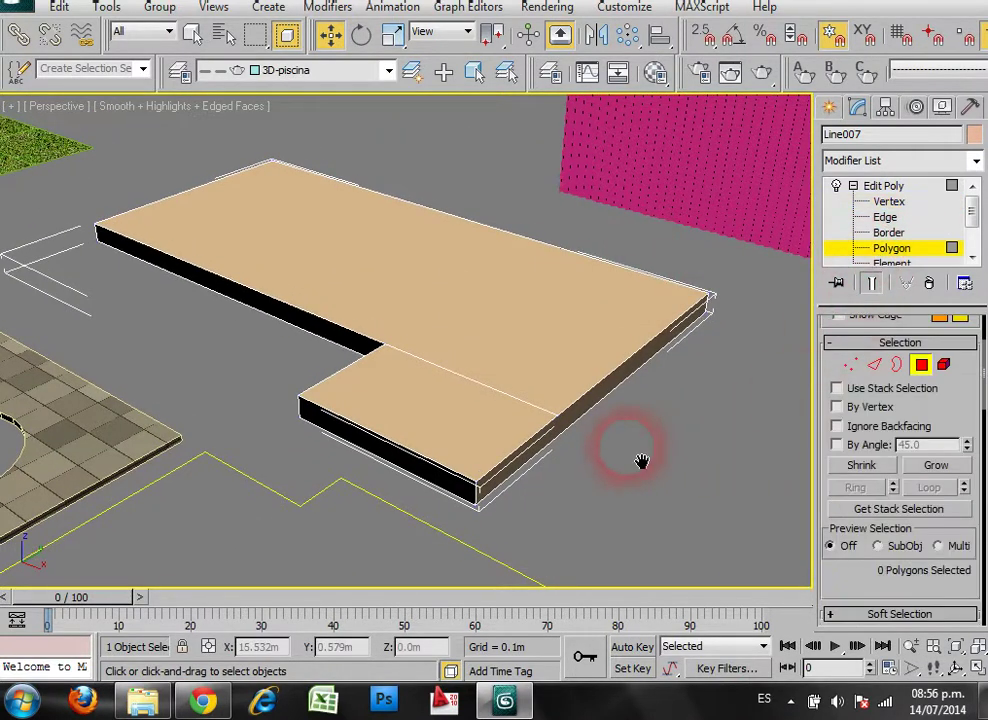
pyautogui.scroll(-5, 640, 459)
pyautogui.moveTo(197, 176); pyautogui.dragTo(192, 166)
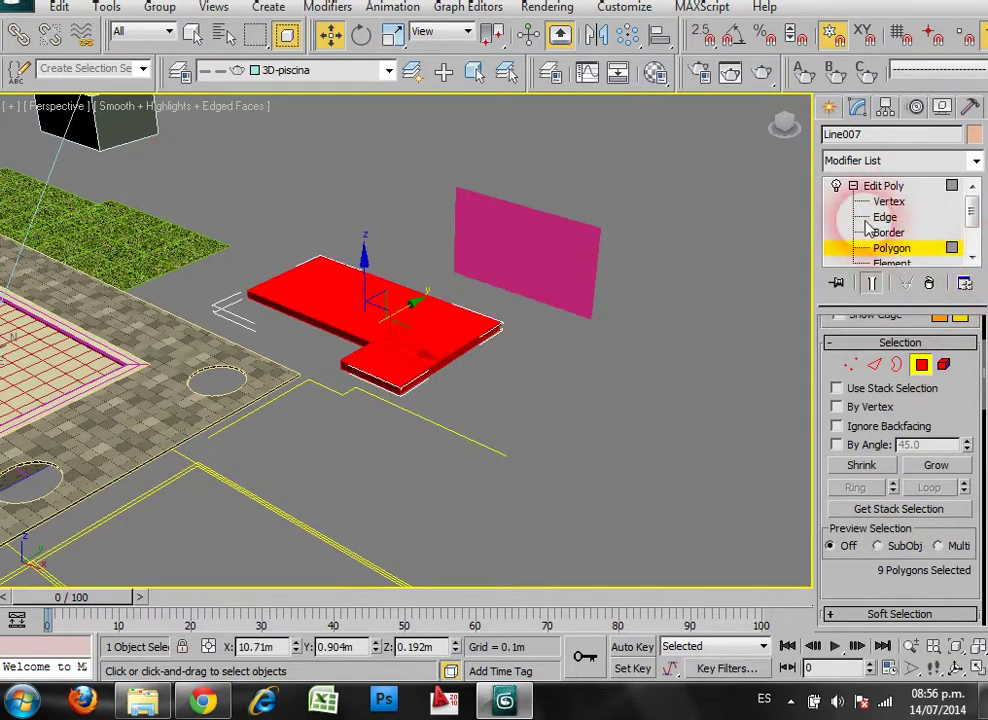
pyautogui.moveTo(666, 474); pyautogui.dragTo(185, 193)
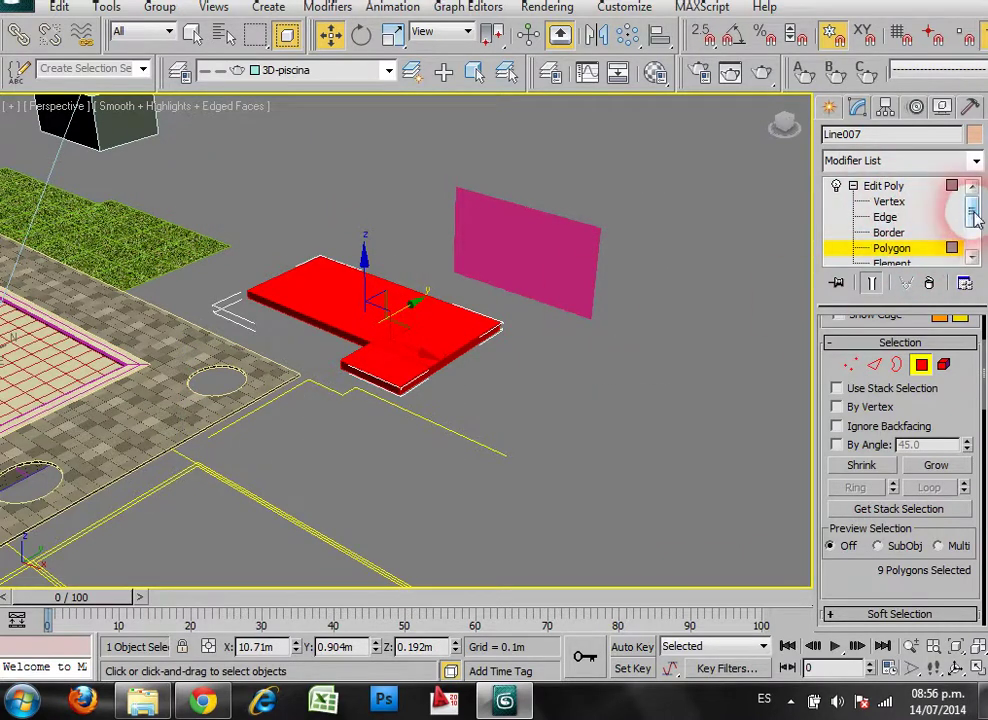
pyautogui.moveTo(984, 352); pyautogui.dragTo(982, 555)
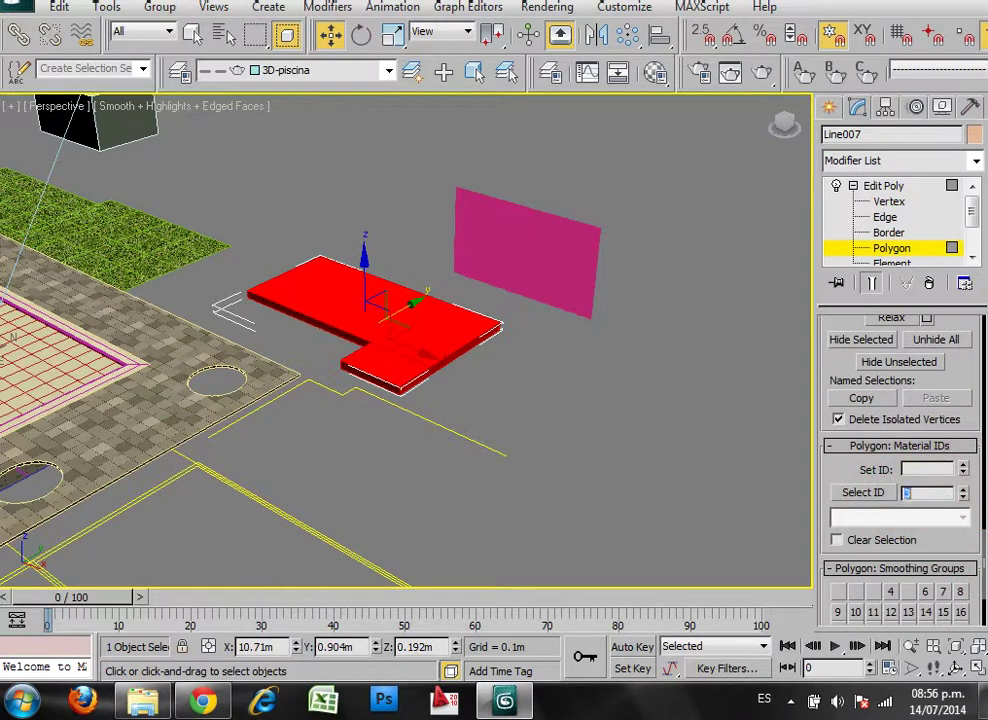
pyautogui.moveTo(617, 437); pyautogui.dragTo(601, 409)
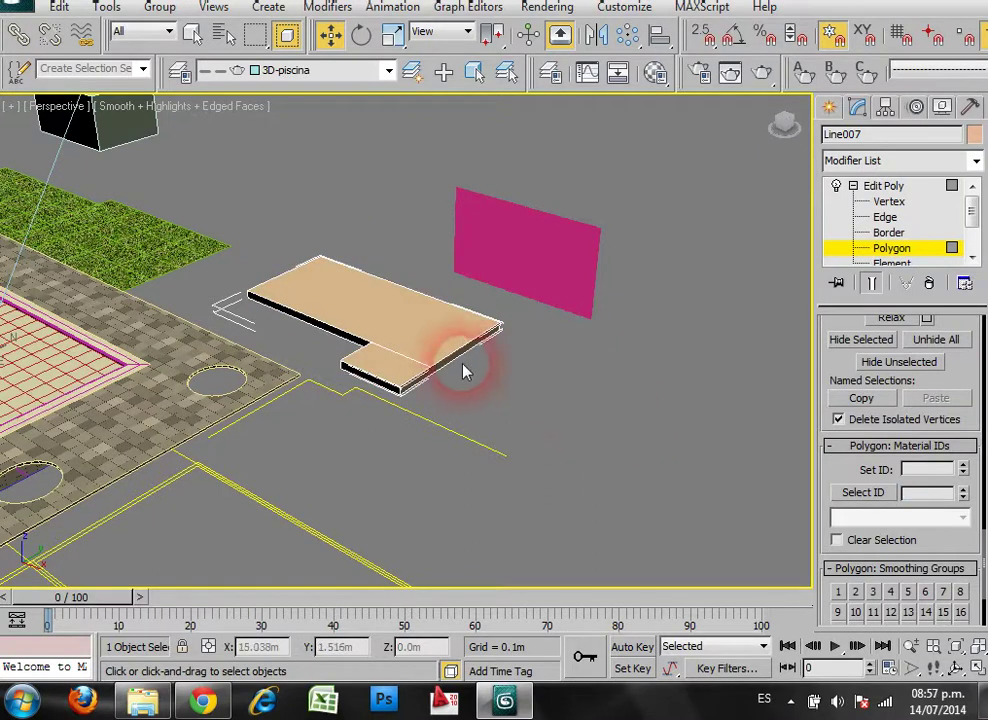
# Check the material IDs of the large and small top polygons of the slab.
pyautogui.scroll(3, 463, 372)
pyautogui.click(566, 423)
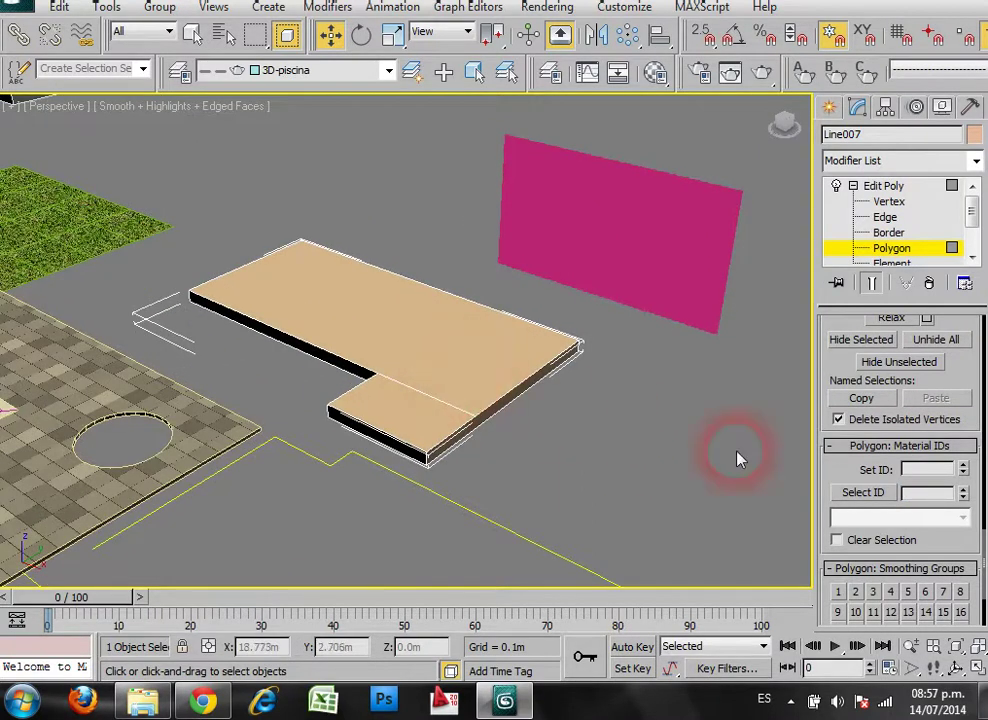
pyautogui.click(514, 377)
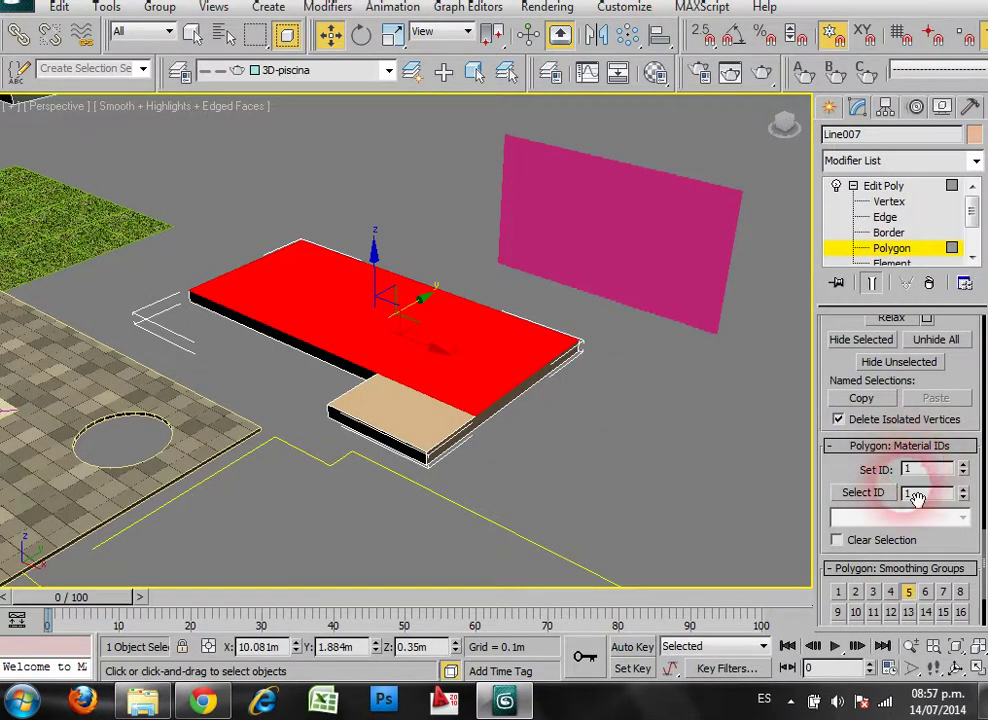
pyautogui.click(432, 421)
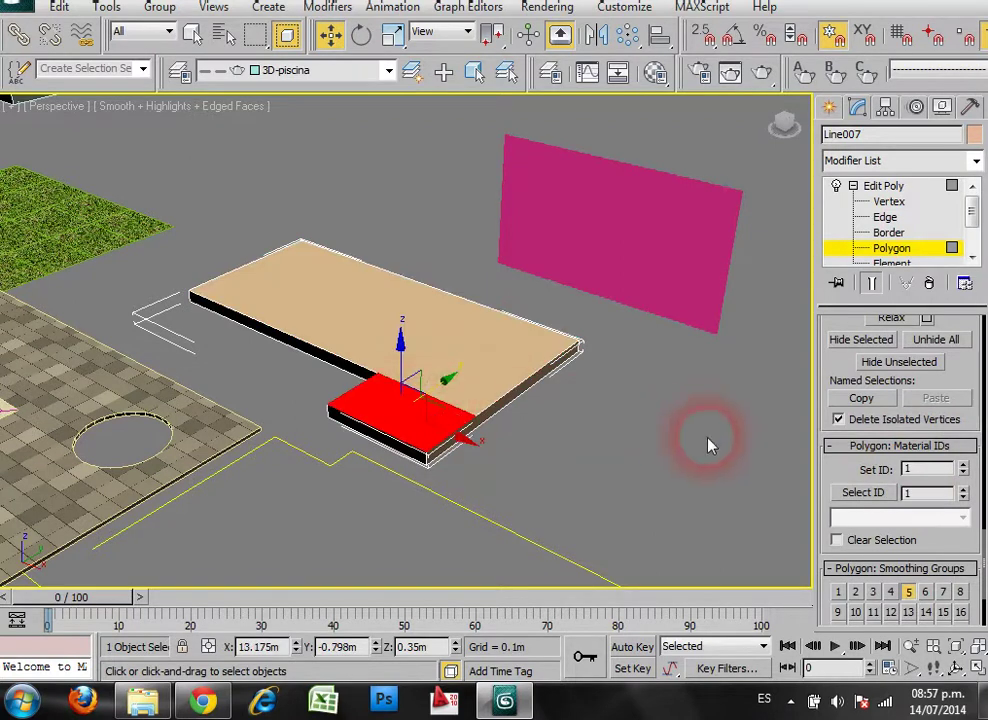
pyautogui.click(708, 491)
# Reselect all the slab's polygons for material ID assignment, and give the large top polygon material ID 1.
pyautogui.moveTo(672, 470); pyautogui.dragTo(210, 200)
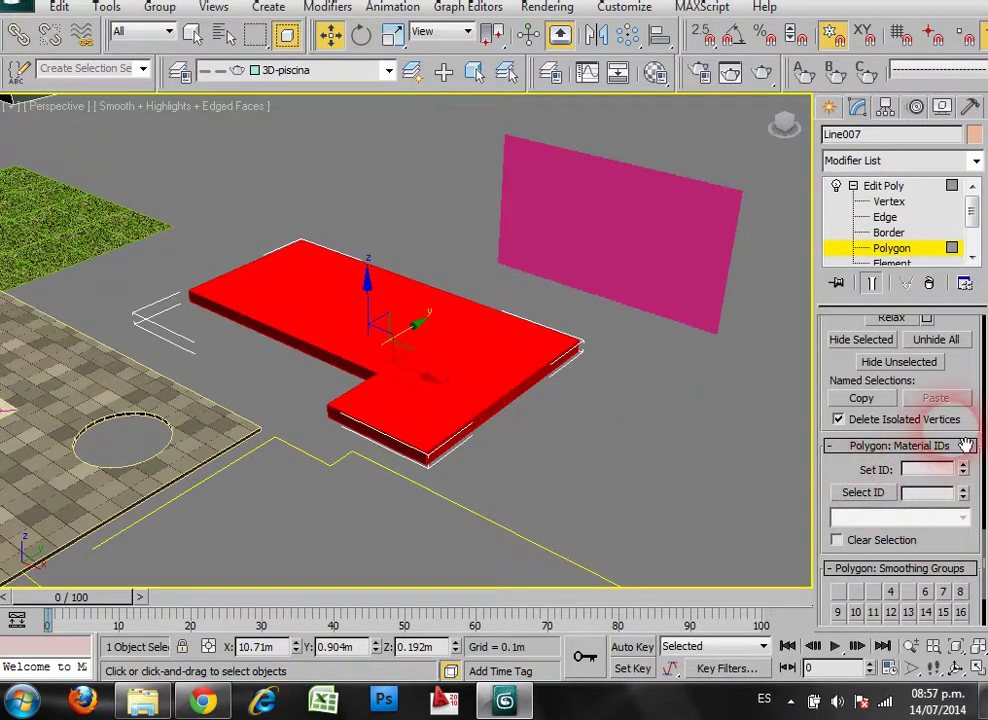
pyautogui.click(670, 448)
pyautogui.click(529, 373)
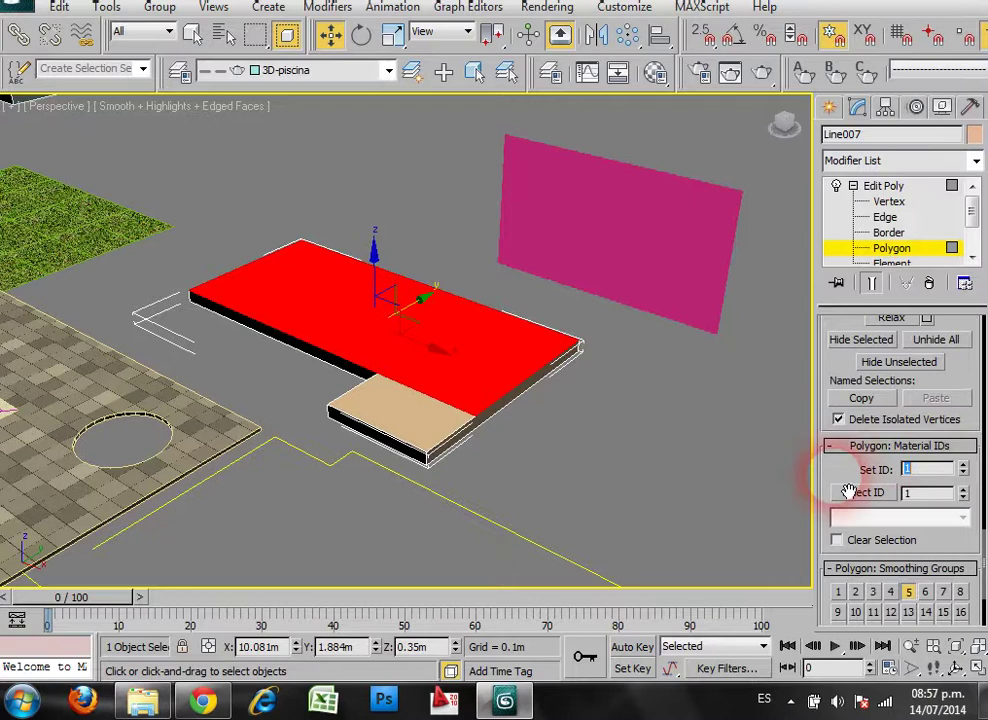
# Give the slab's small top polygon material ID 2, and leave polygon level.
pyautogui.click(713, 430)
pyautogui.click(448, 413)
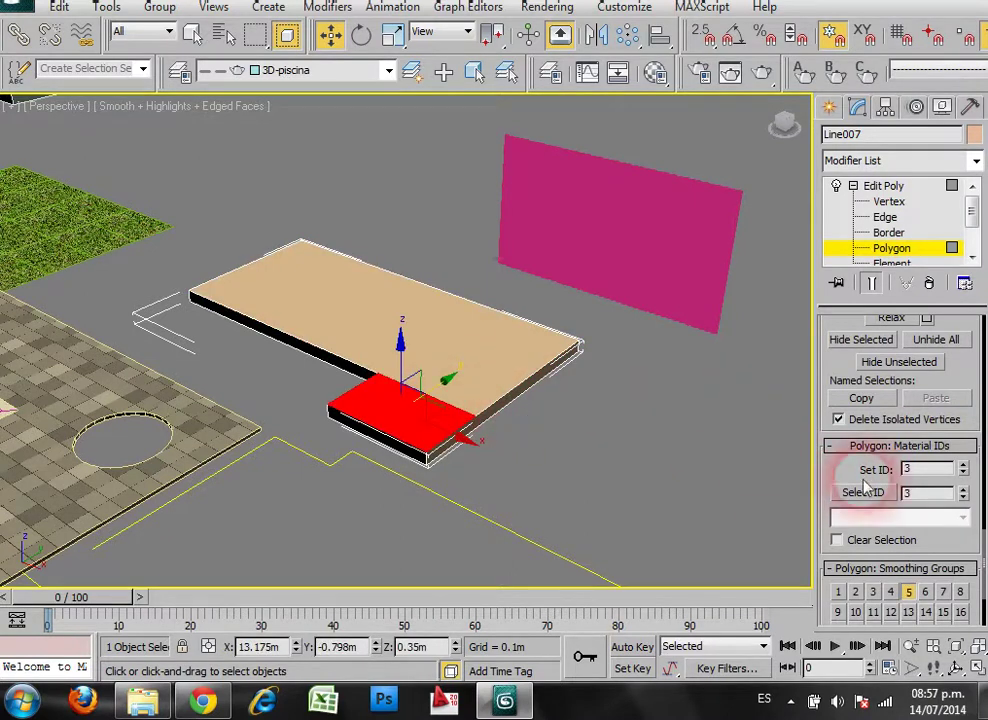
pyautogui.write('2')
pyautogui.press('Return')
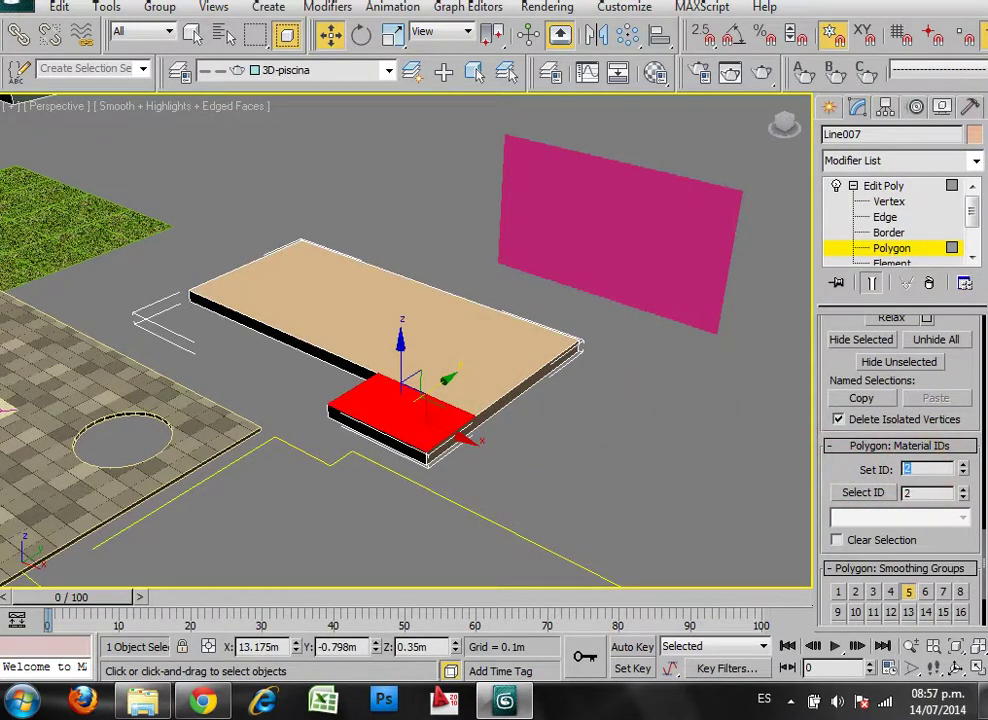
pyautogui.click(652, 455)
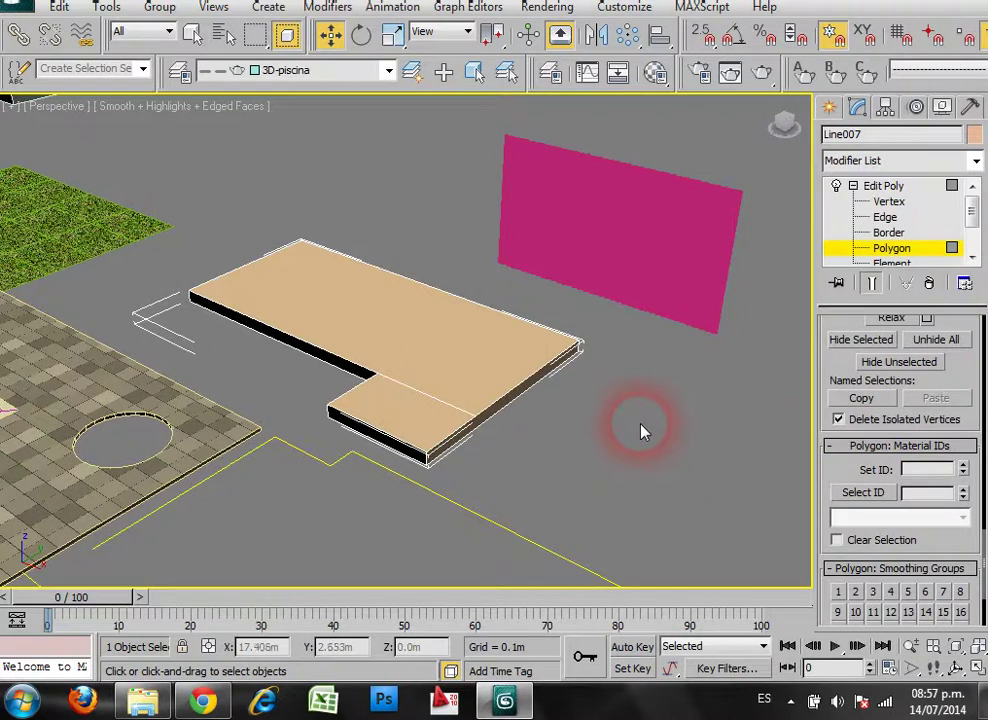
pyautogui.moveTo(562, 326); pyautogui.dragTo(566, 328, button='middle')
pyautogui.scroll(5, 566, 328)
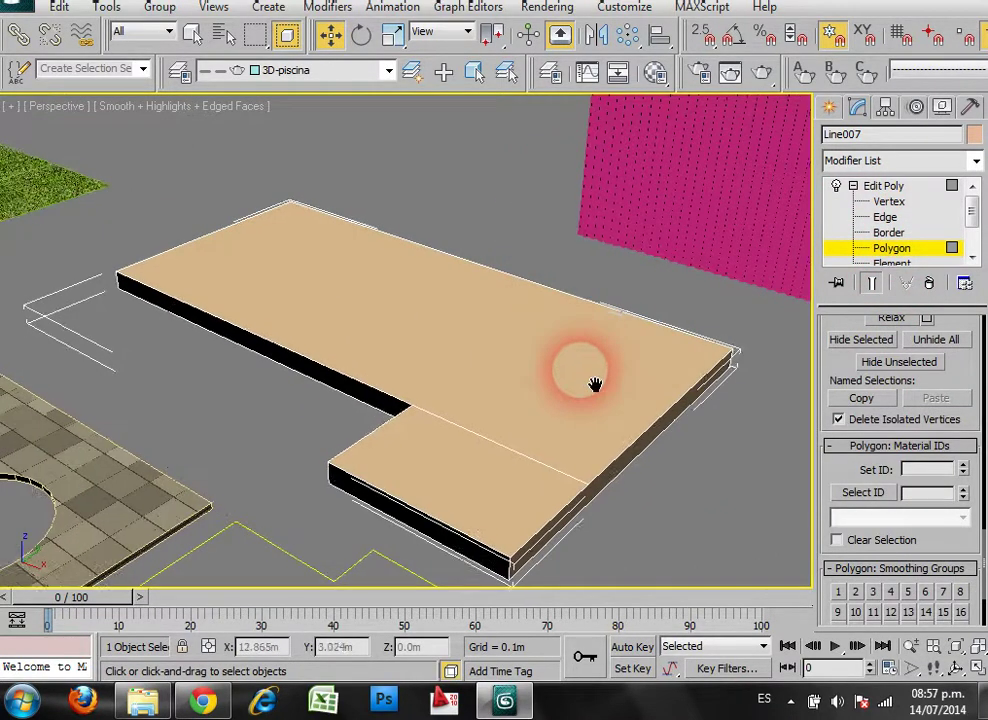
pyautogui.moveTo(588, 384); pyautogui.dragTo(635, 402, button='middle')
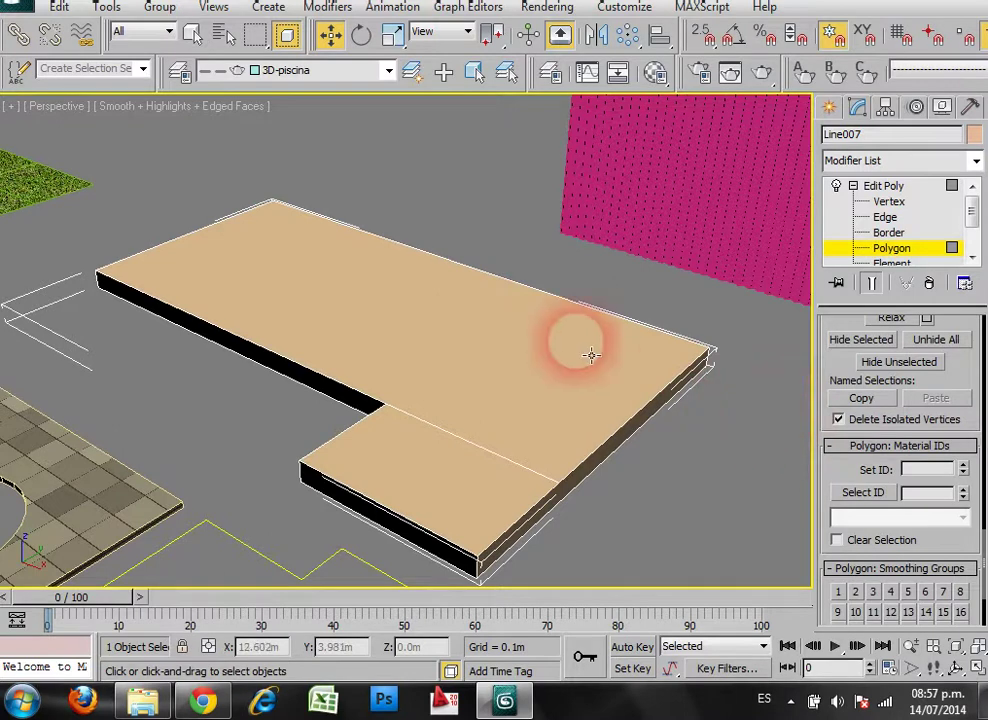
pyautogui.click(852, 186)
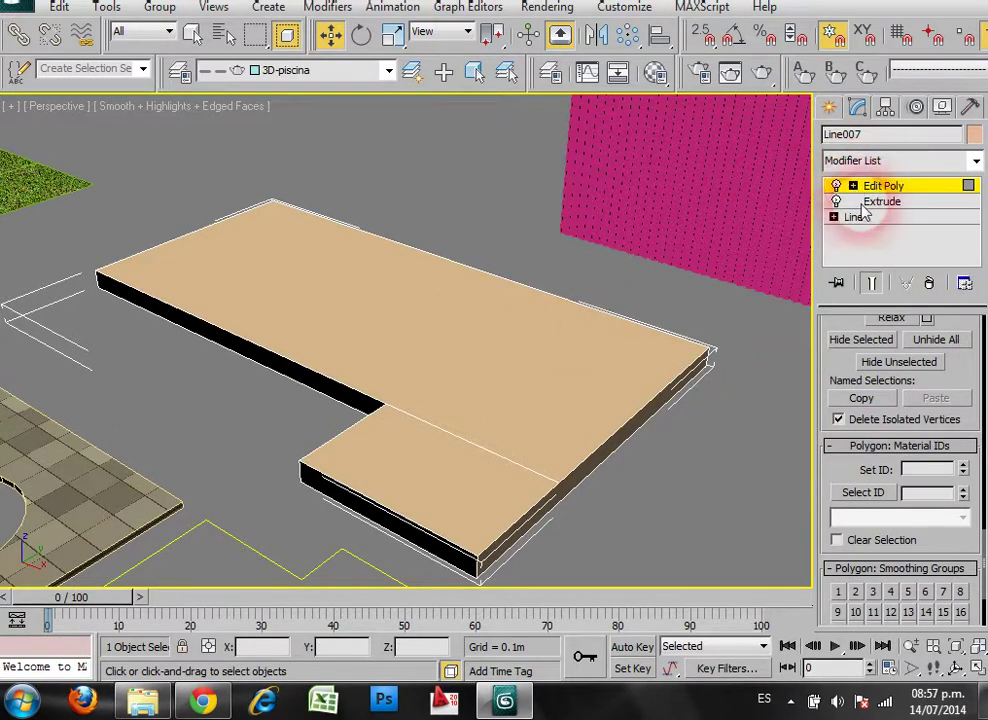
# Apply the 07 - Default Multi/Sub-Object material to the L-shaped slab and close the Material Editor.
pyautogui.click(831, 108)
pyautogui.click(745, 419)
pyautogui.press('m')
pyautogui.moveTo(632, 26); pyautogui.dragTo(827, 26)
pyautogui.click(790, 440)
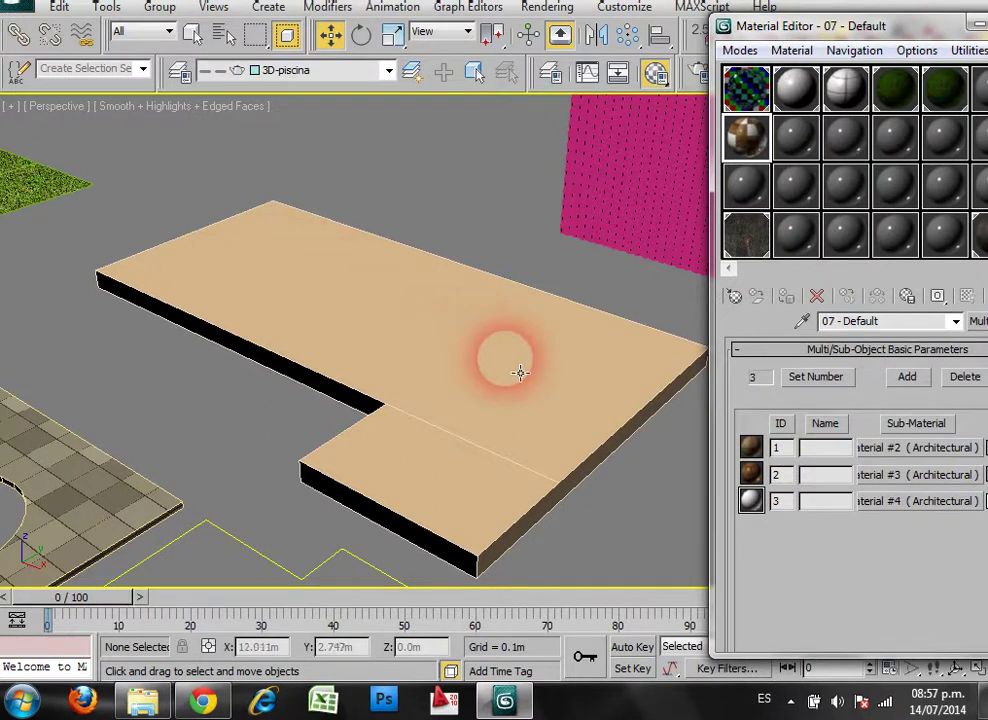
pyautogui.click(688, 492)
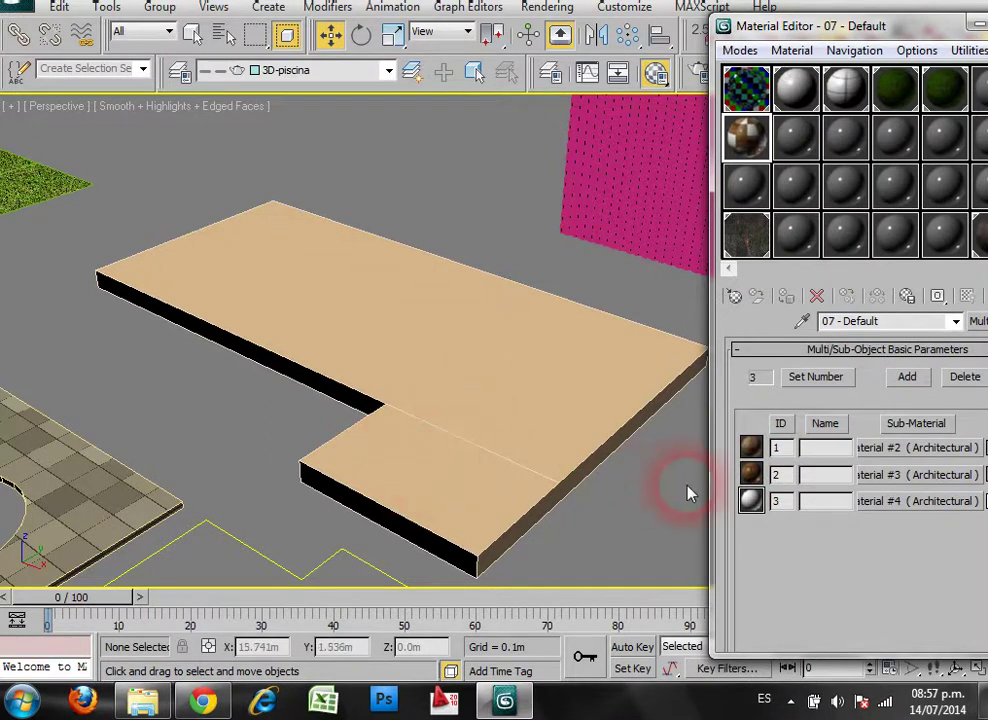
pyautogui.click(791, 481)
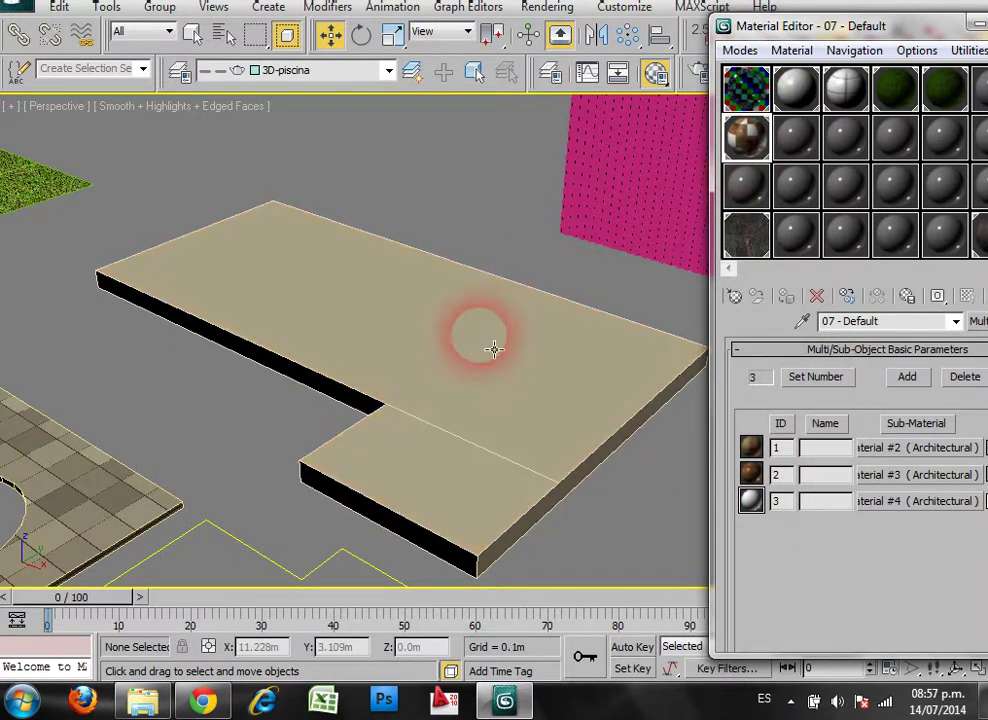
pyautogui.moveTo(906, 28); pyautogui.dragTo(484, 38)
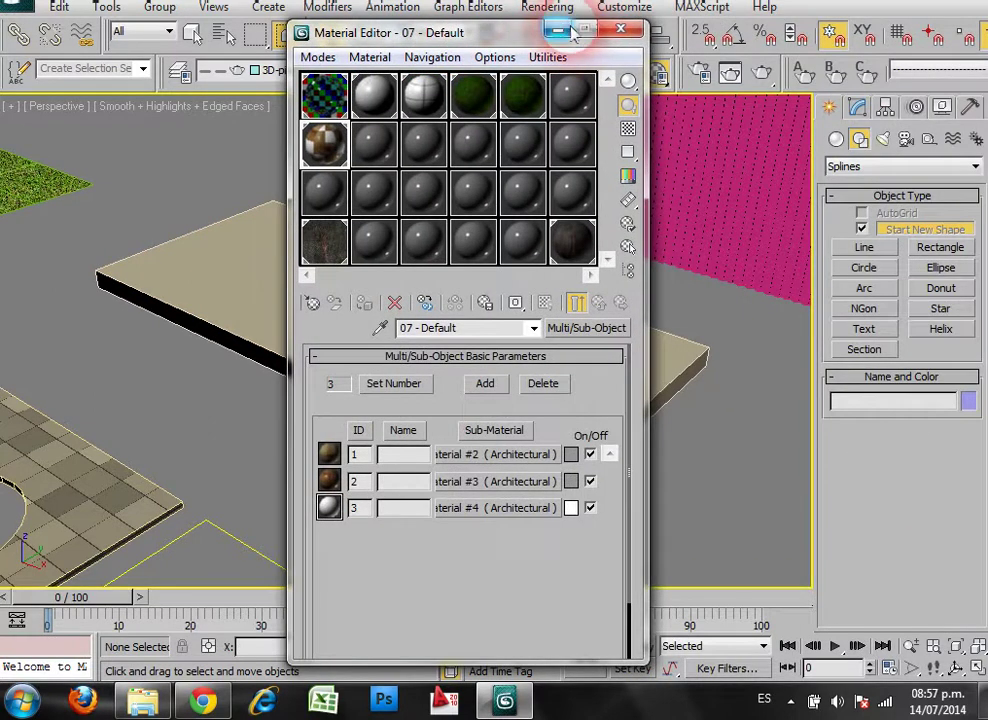
pyautogui.click(620, 30)
# Add a UVW Map modifier to the slab and reduce its planar mapping length to about 2.95 m.
pyautogui.click(571, 322)
pyautogui.click(857, 106)
pyautogui.click(974, 162)
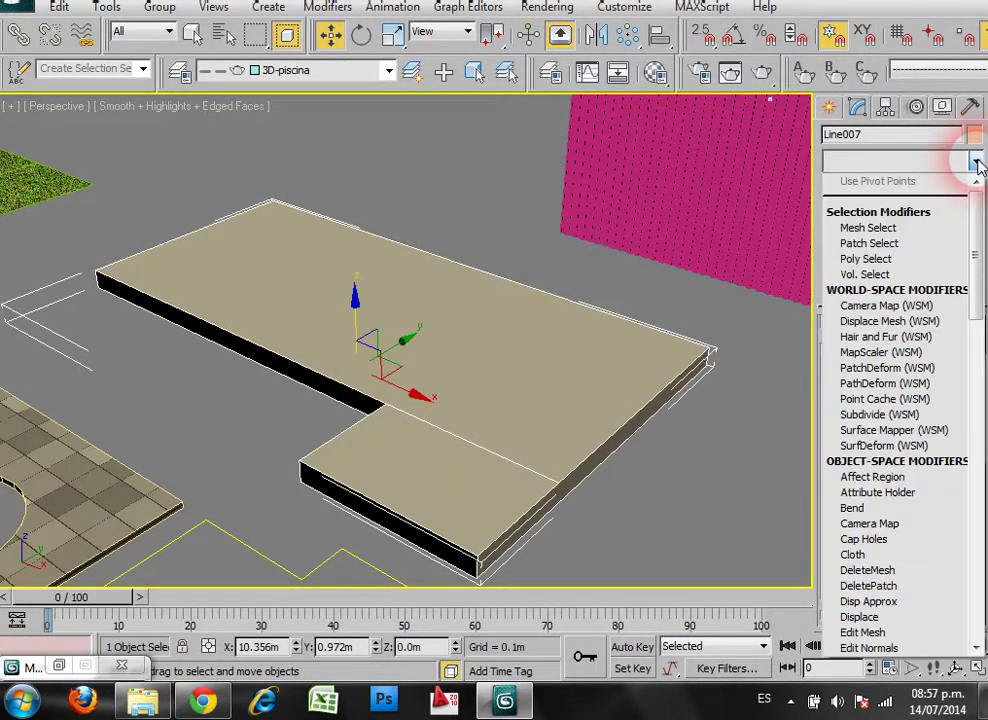
pyautogui.press('u')
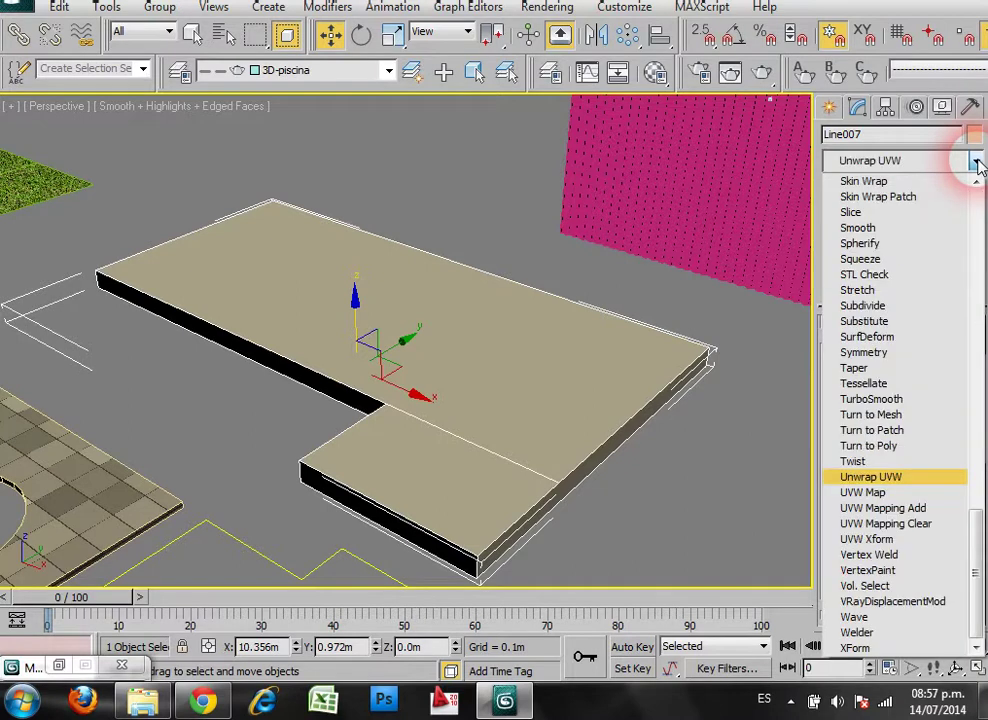
pyautogui.click(864, 492)
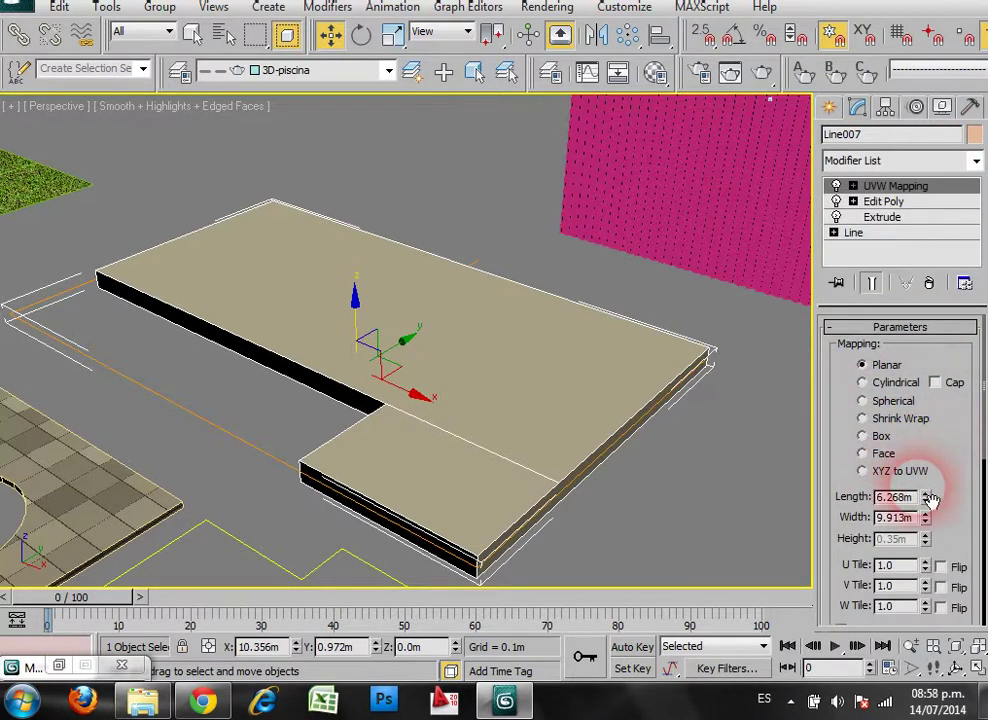
pyautogui.moveTo(926, 507); pyautogui.dragTo(948, 159)
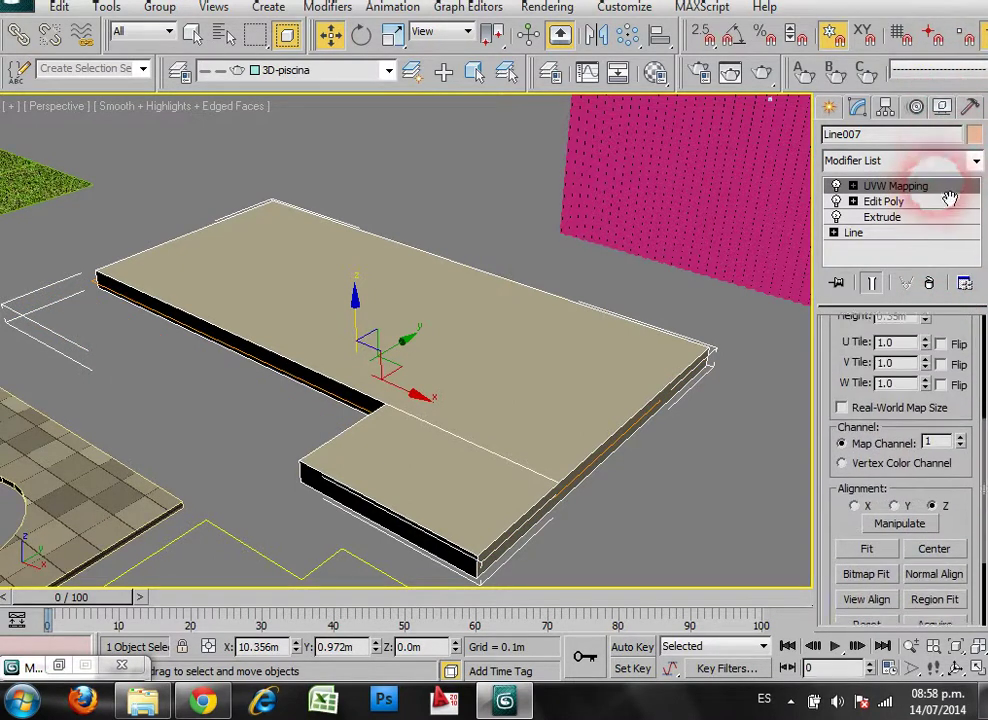
pyautogui.click(700, 456)
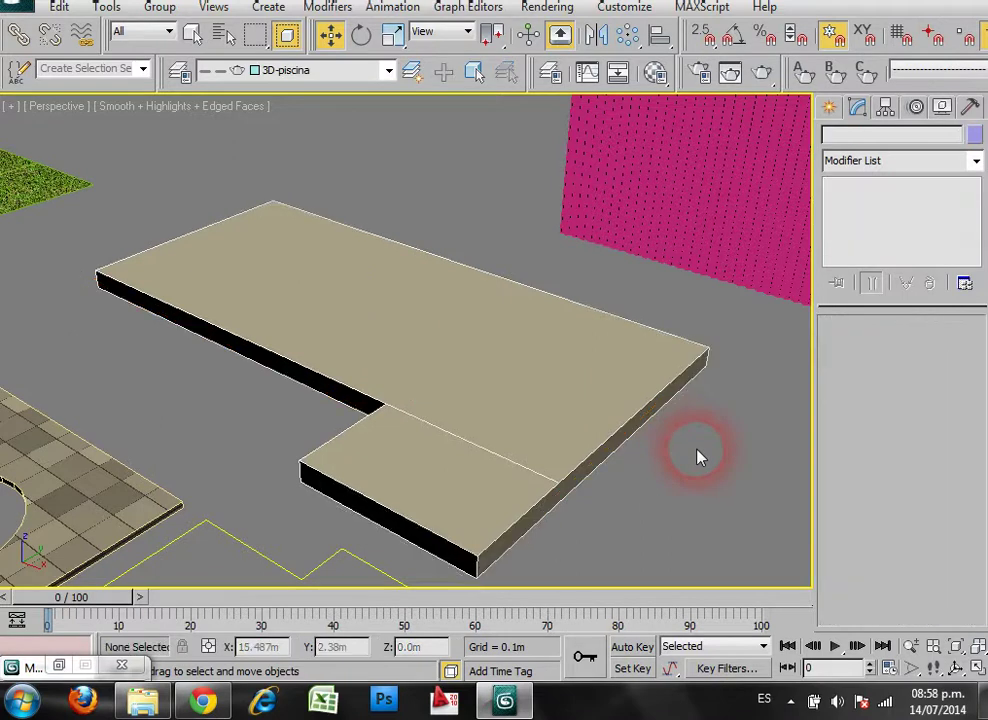
# Show sub-material 1's beige marble grid map in the viewport, keeping the slab in view beside the Material Editor.
pyautogui.press('m')
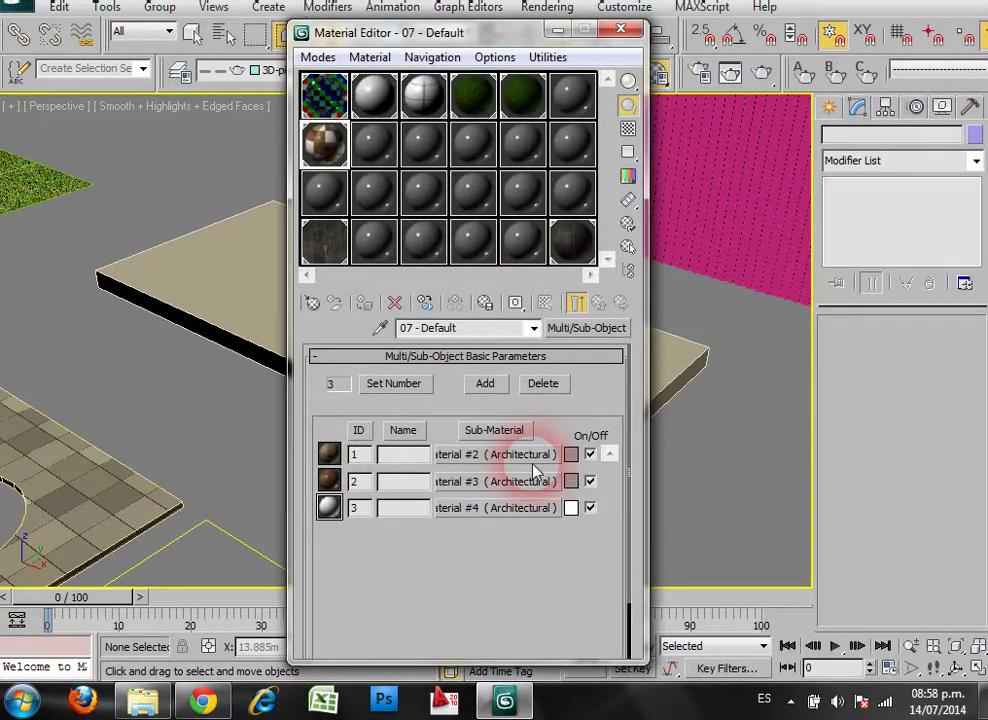
pyautogui.click(521, 462)
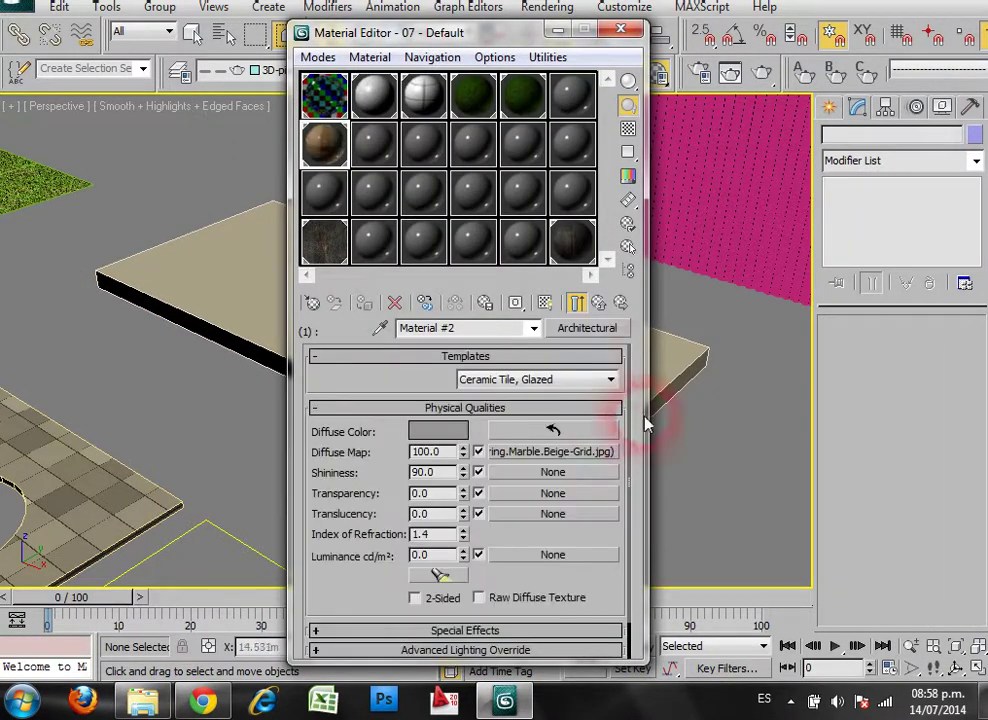
pyautogui.click(545, 303)
pyautogui.moveTo(502, 32); pyautogui.dragTo(736, 32)
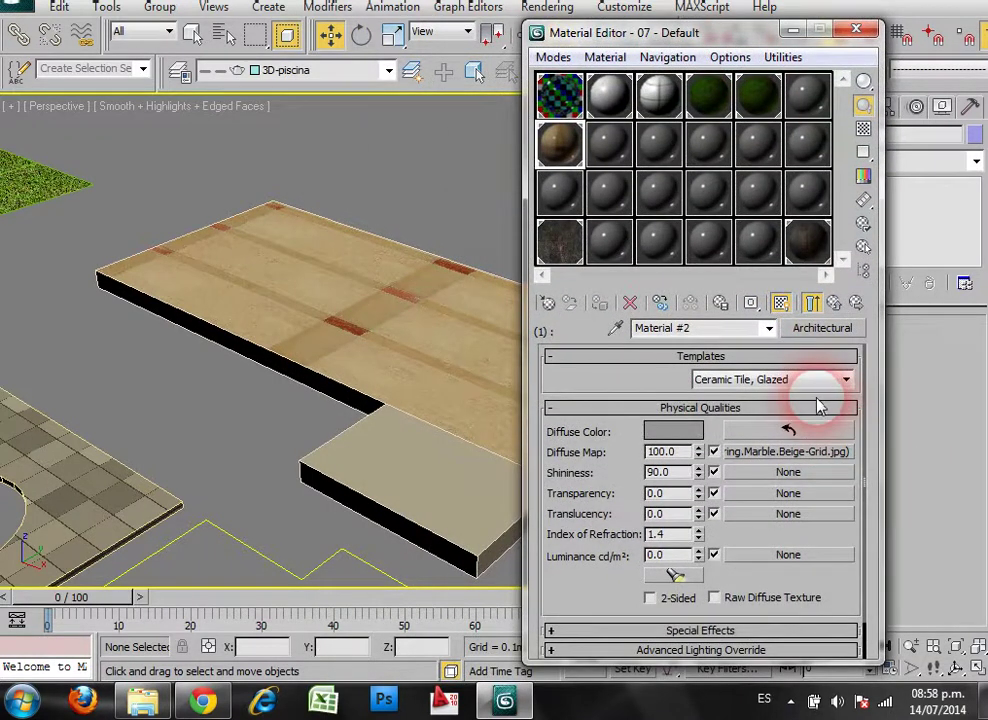
# Show sub-material 2's rectangular travertine map in the viewport and close the Material Editor.
pyautogui.click(835, 305)
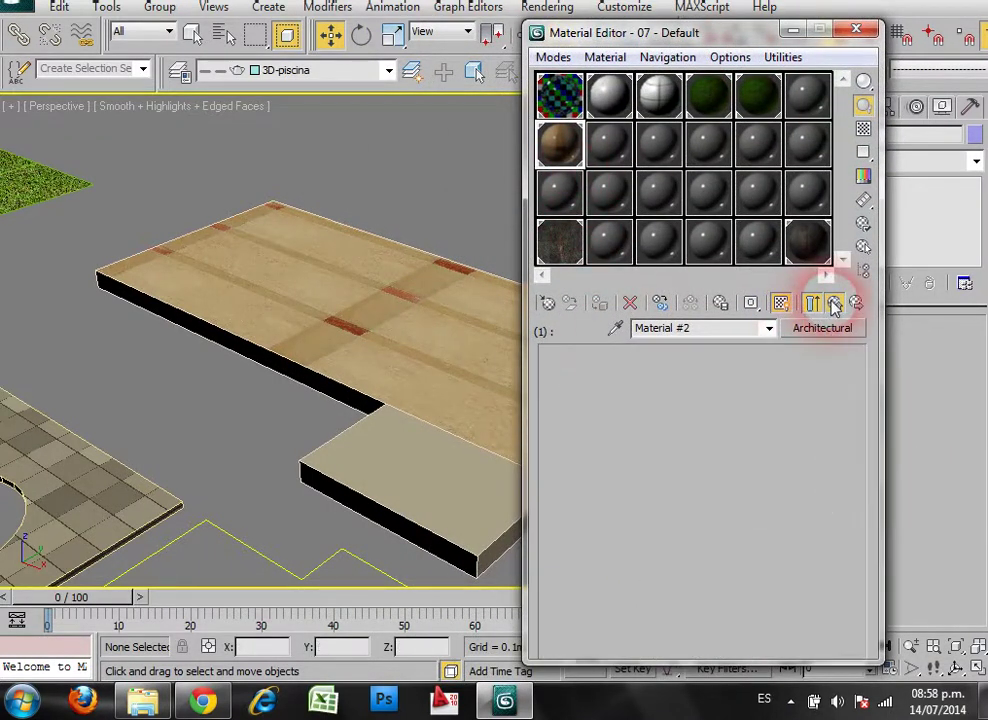
pyautogui.click(720, 478)
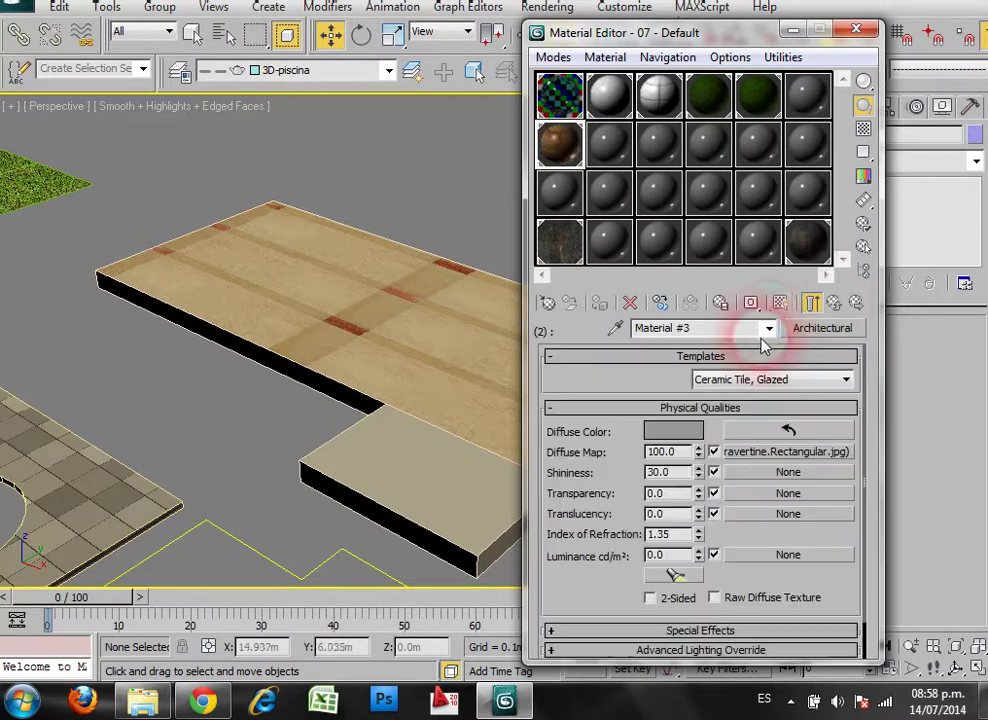
pyautogui.click(780, 303)
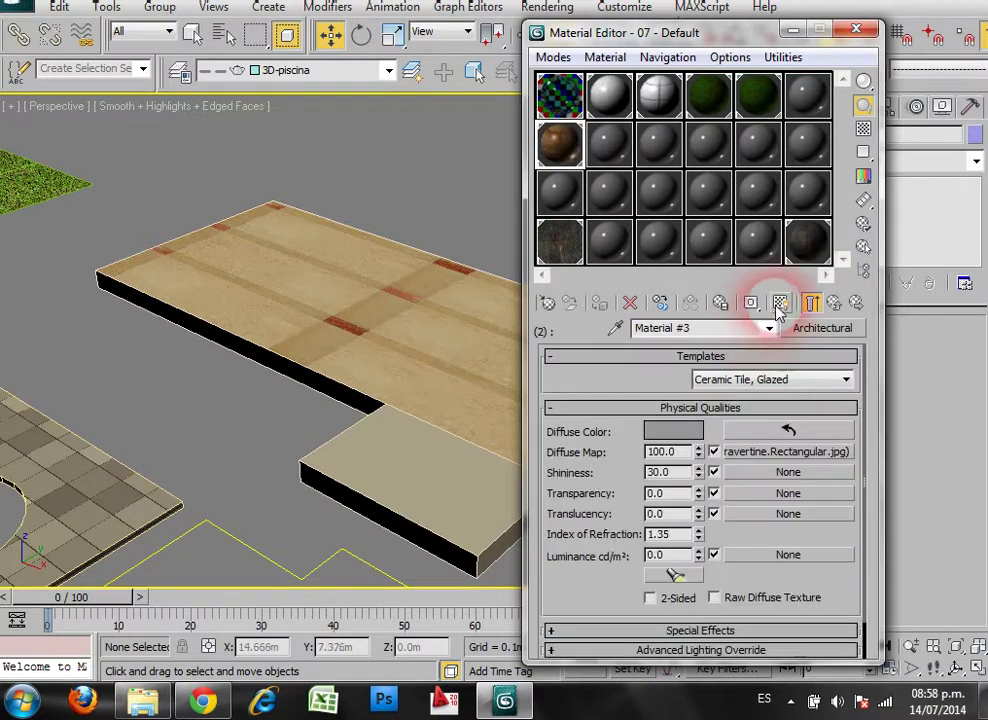
pyautogui.click(834, 304)
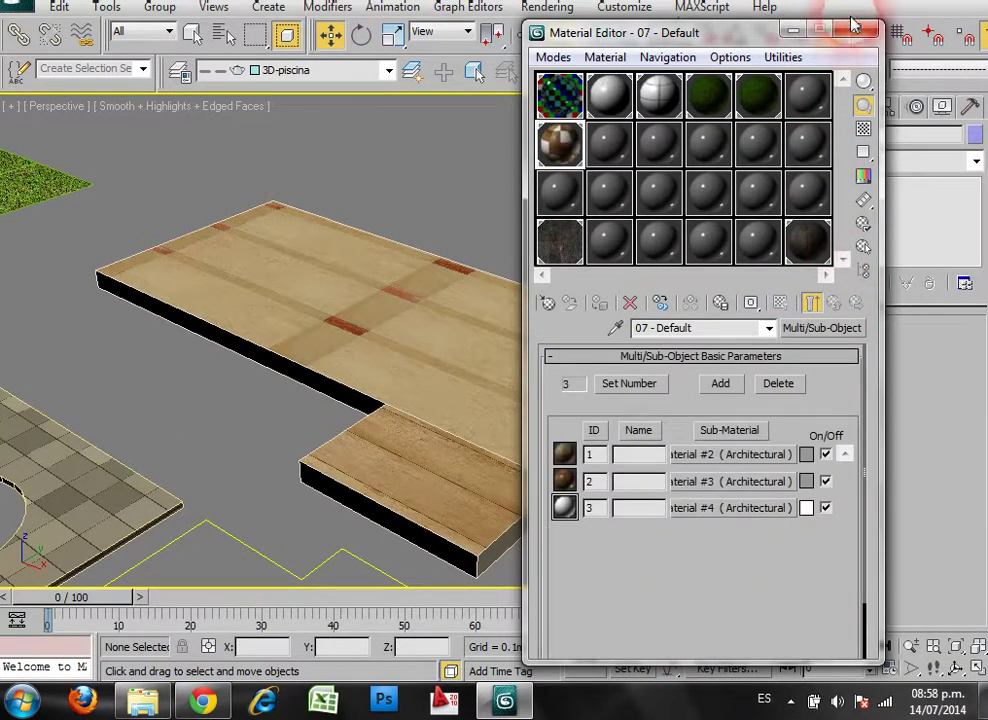
pyautogui.click(857, 31)
# Shrink the slab's planar UVW mapping to a length of about 1.5 m and a width of about 1.25 m.
pyautogui.click(545, 379)
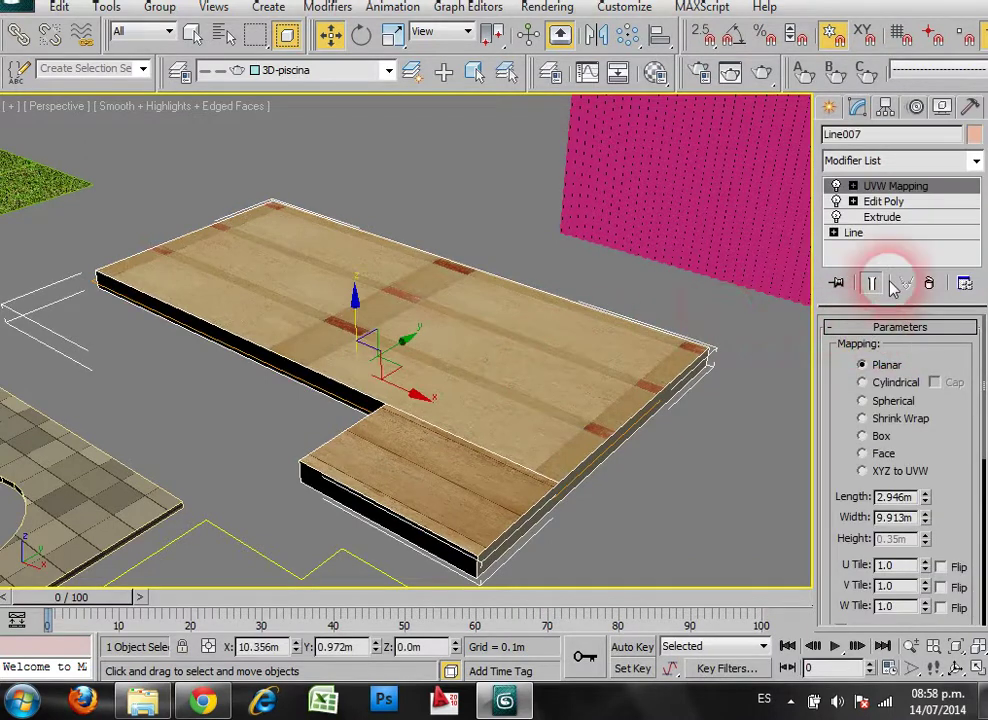
pyautogui.scroll(-2, 967, 452)
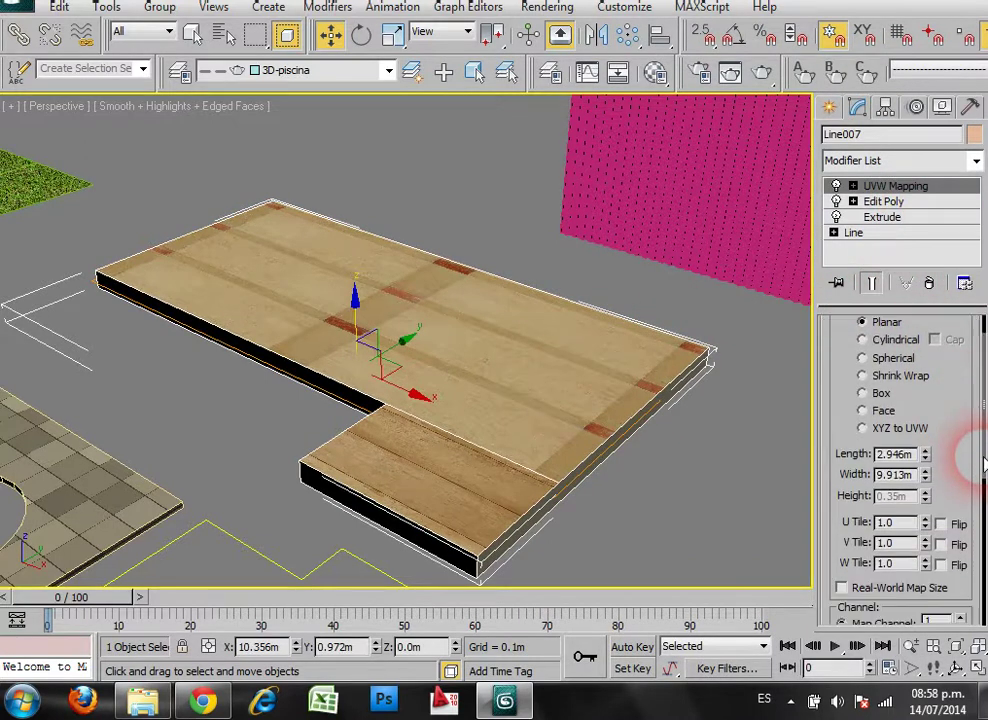
pyautogui.moveTo(985, 468); pyautogui.dragTo(966, 441)
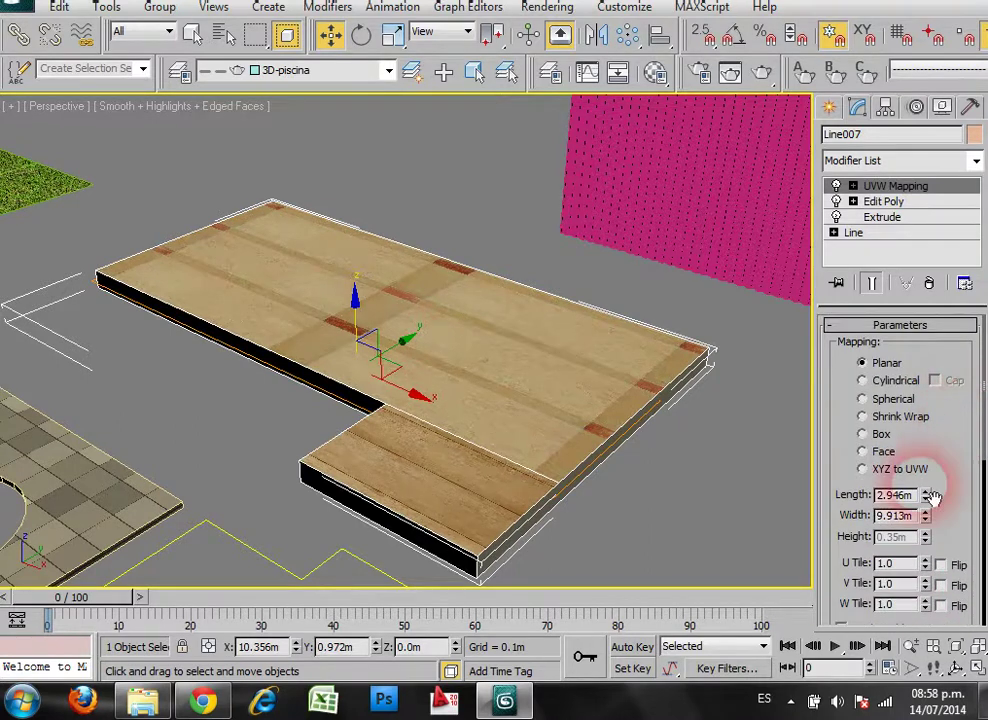
pyautogui.moveTo(927, 500); pyautogui.dragTo(950, 597)
pyautogui.moveTo(925, 503); pyautogui.dragTo(943, 545)
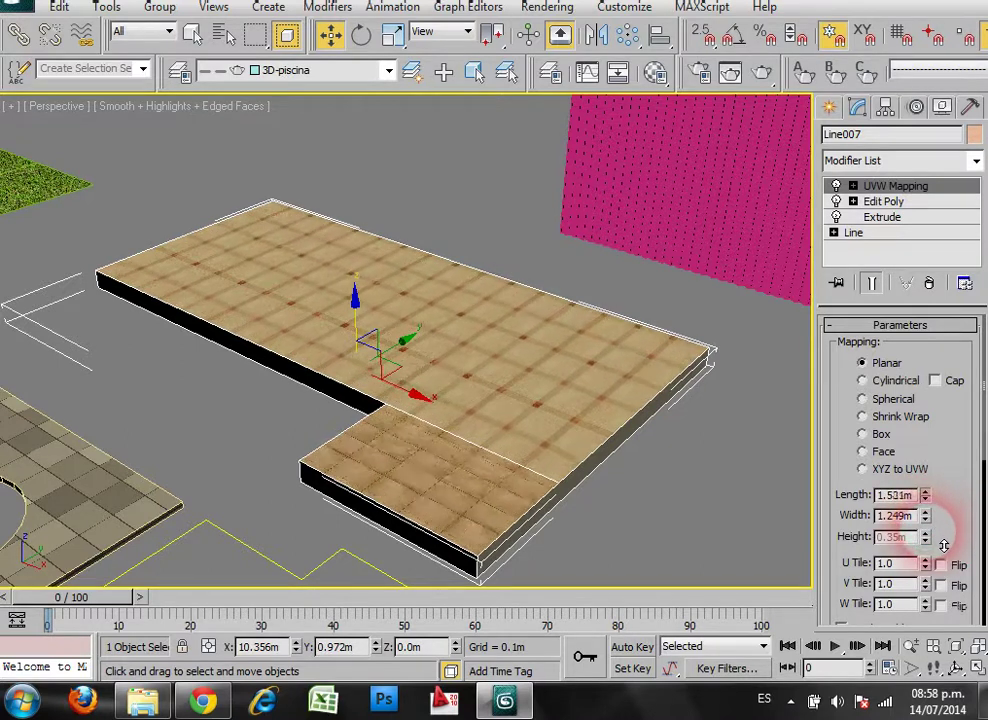
pyautogui.click(734, 481)
# Test-render a low perspective view of the tiled slab with the pool behind it, then stop the rendering and close its window.
pyautogui.click(829, 107)
pyautogui.keyDown('alt'); pyautogui.moveTo(706, 468); pyautogui.dragTo(658, 565, button='middle'); pyautogui.keyUp('alt')
pyautogui.scroll(2, 655, 550)
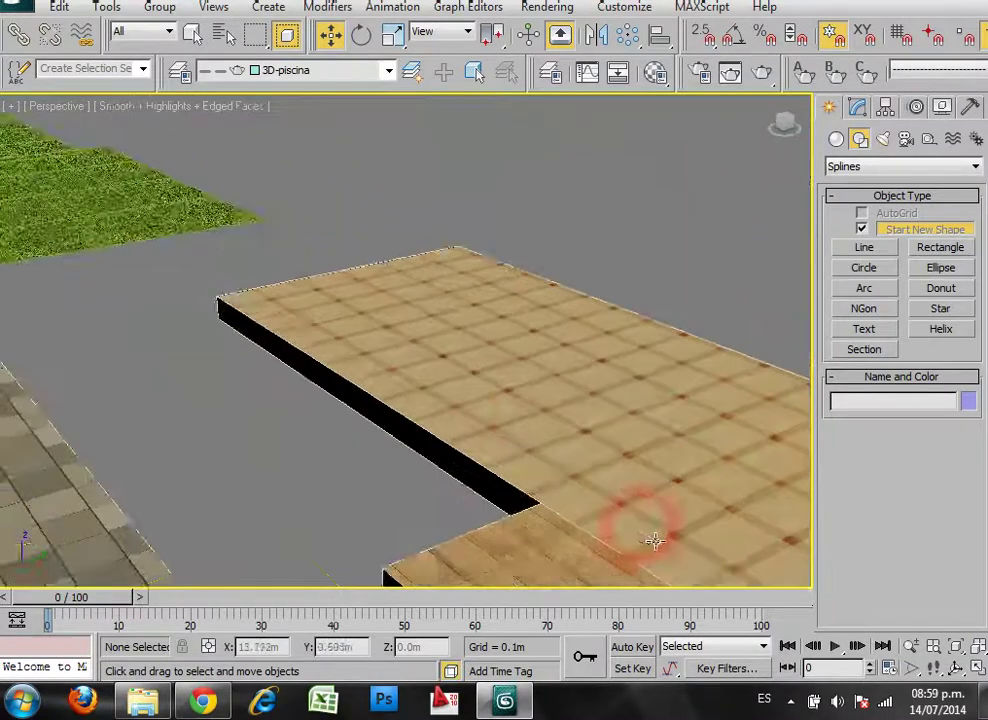
pyautogui.scroll(2, 514, 410)
pyautogui.scroll(1, 503, 428)
pyautogui.scroll(1, 525, 440)
pyautogui.keyDown('alt'); pyautogui.moveTo(524, 440); pyautogui.dragTo(470, 440, button='middle'); pyautogui.keyUp('alt')
pyautogui.click(765, 70)
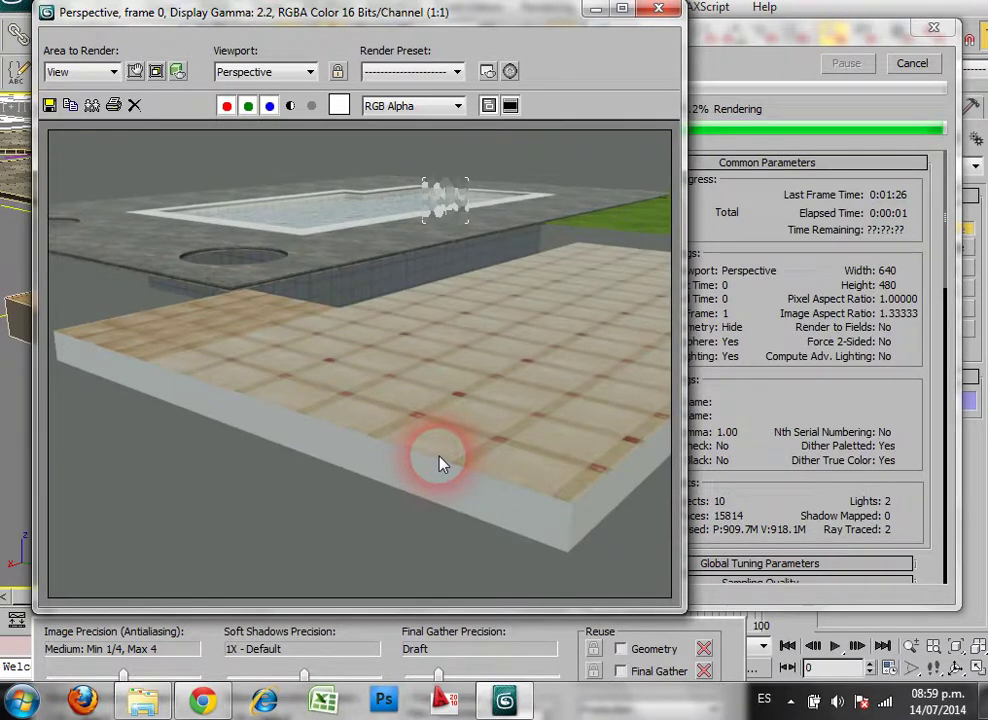
pyautogui.press('Escape')
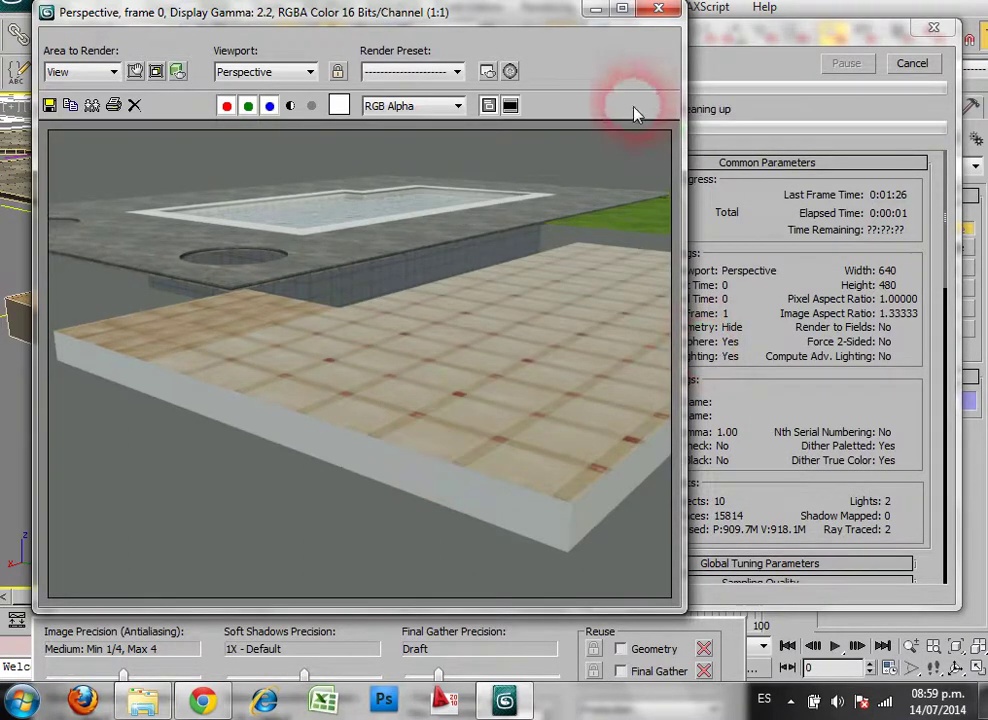
pyautogui.click(657, 11)
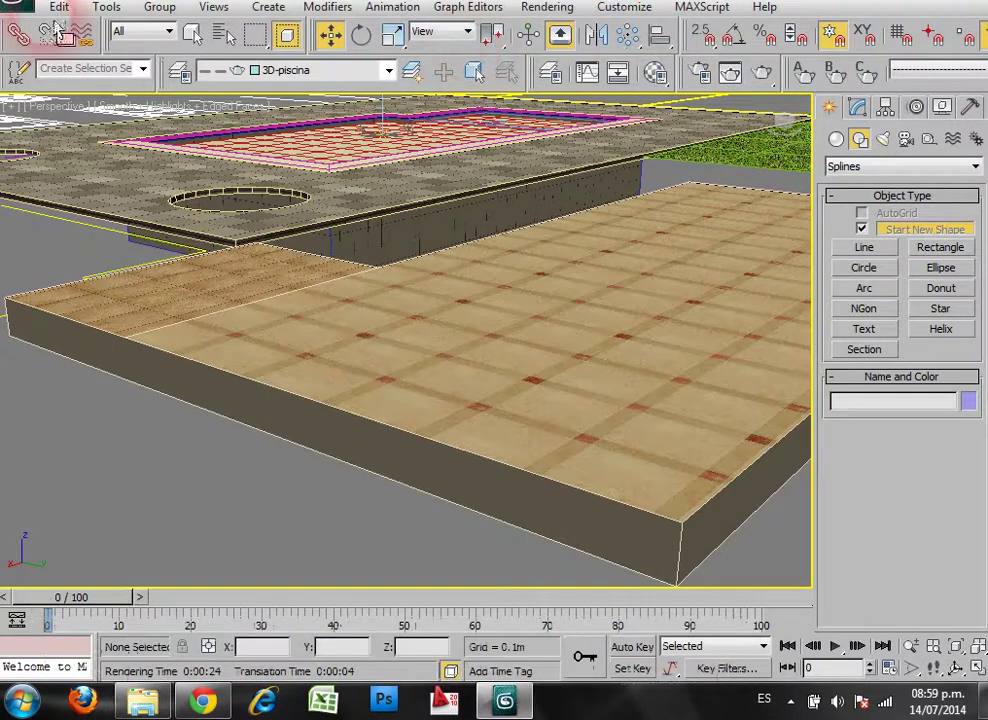
# Save the pool scene to its existing file.
pyautogui.click(28, 12)
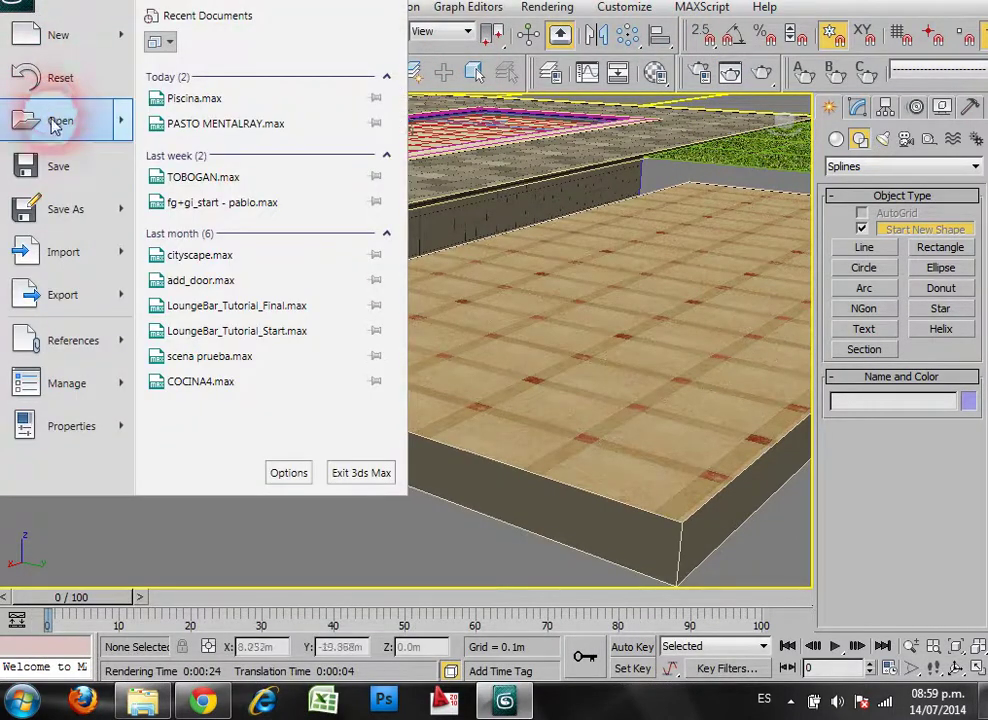
pyautogui.click(46, 168)
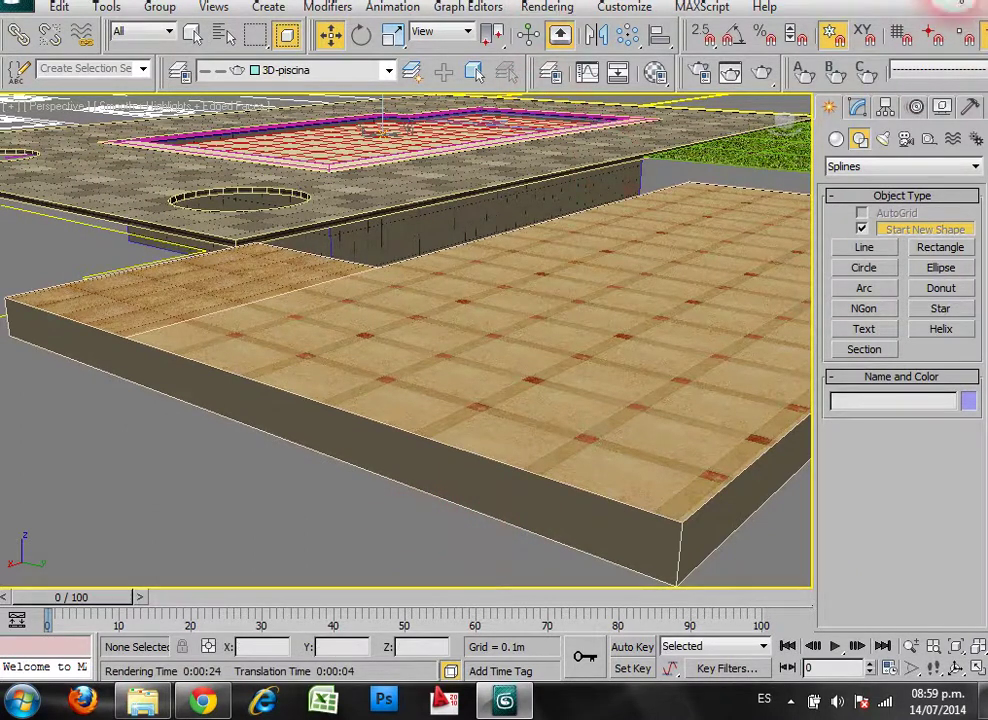
pyautogui.moveTo(932, 10)
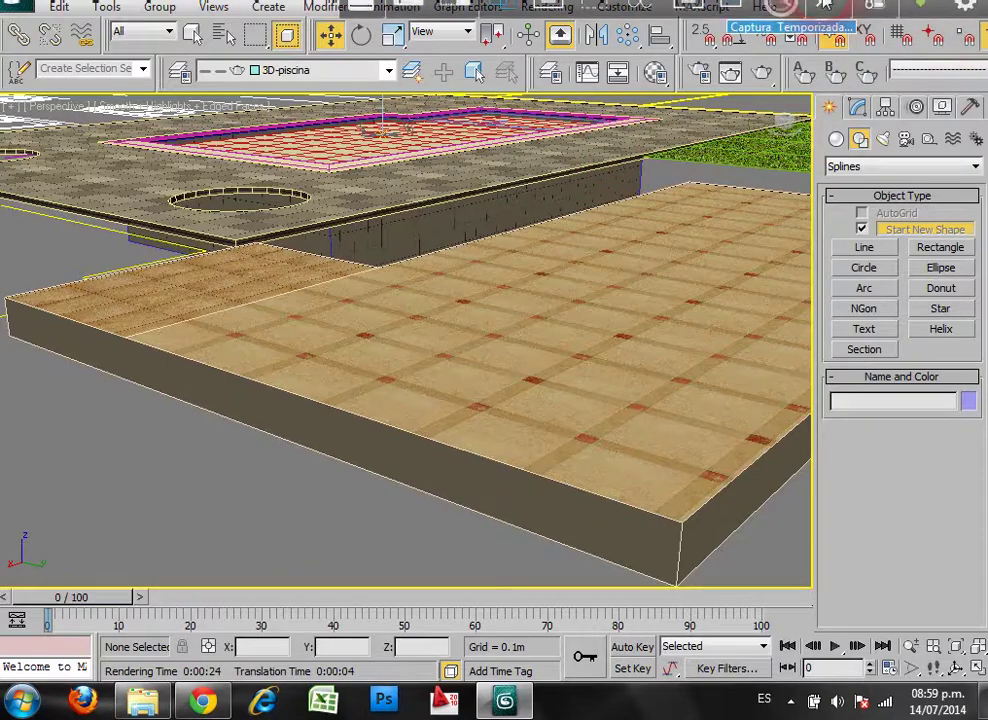